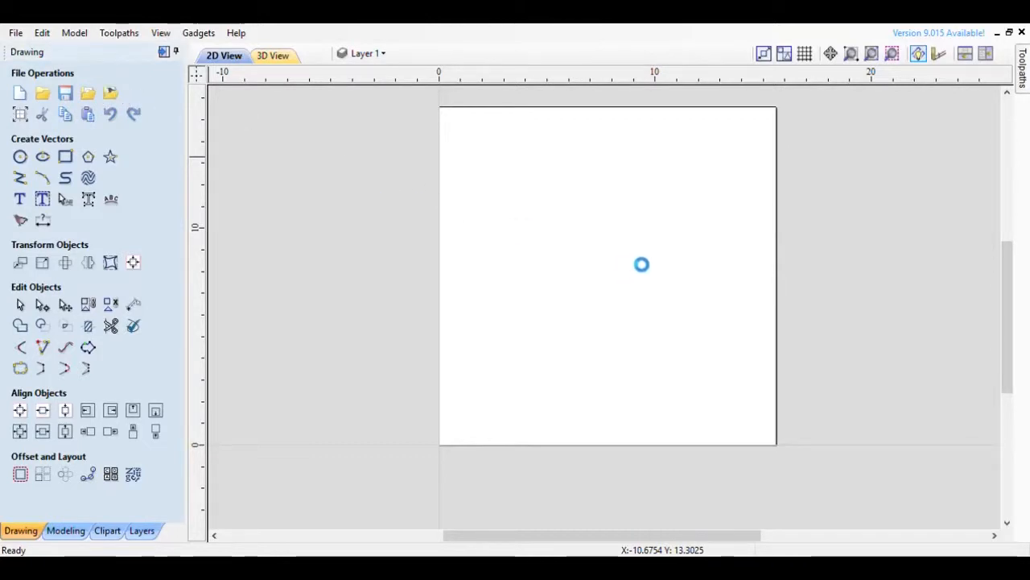
Step: Start a Black / White trace of the Wolves logo bitmap with corner fit at 62% and threshold at 0.48
{"action": "left_click", "coordinate": [644, 304]}
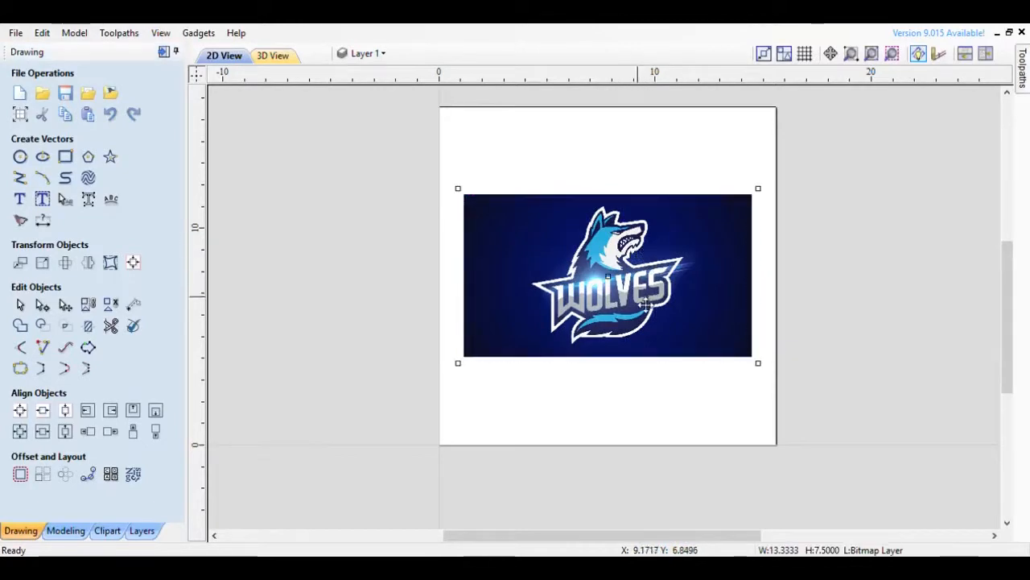
{"action": "scroll", "coordinate": [644, 304], "scroll_direction": "up", "scroll_amount": 3}
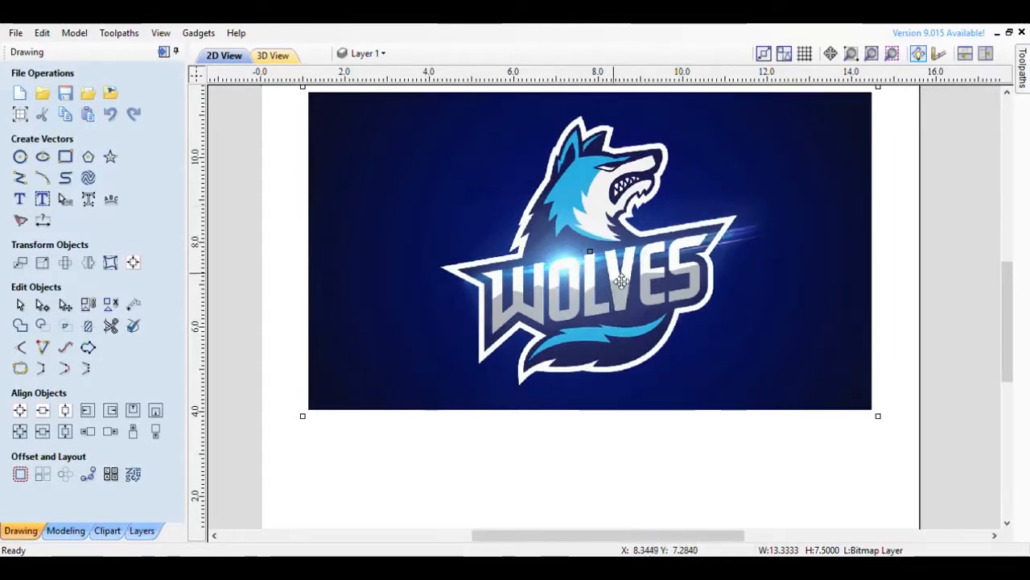
{"action": "left_click", "coordinate": [21, 219]}
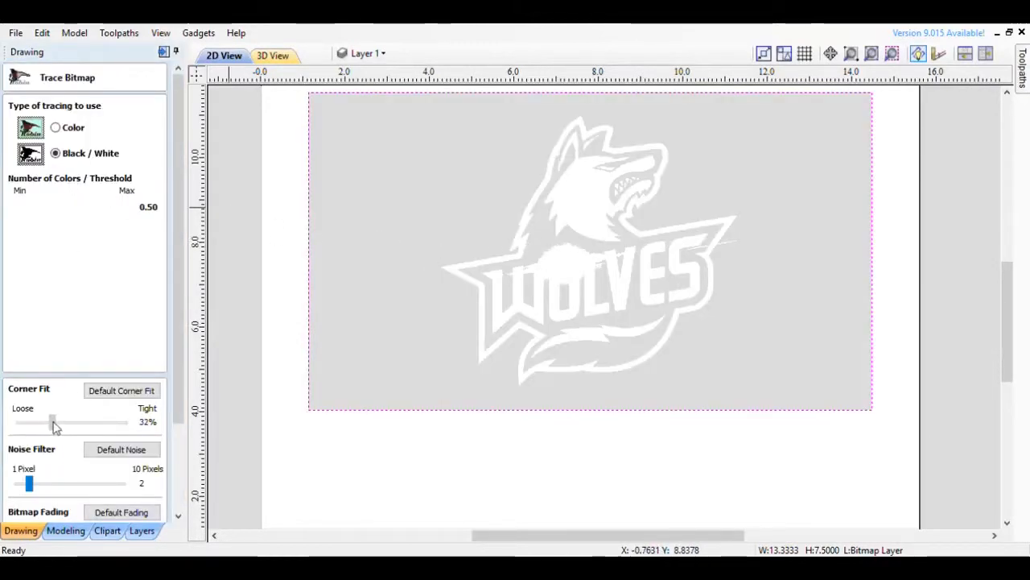
{"action": "left_click_drag", "start_coordinate": [55, 427], "coordinate": [86, 430]}
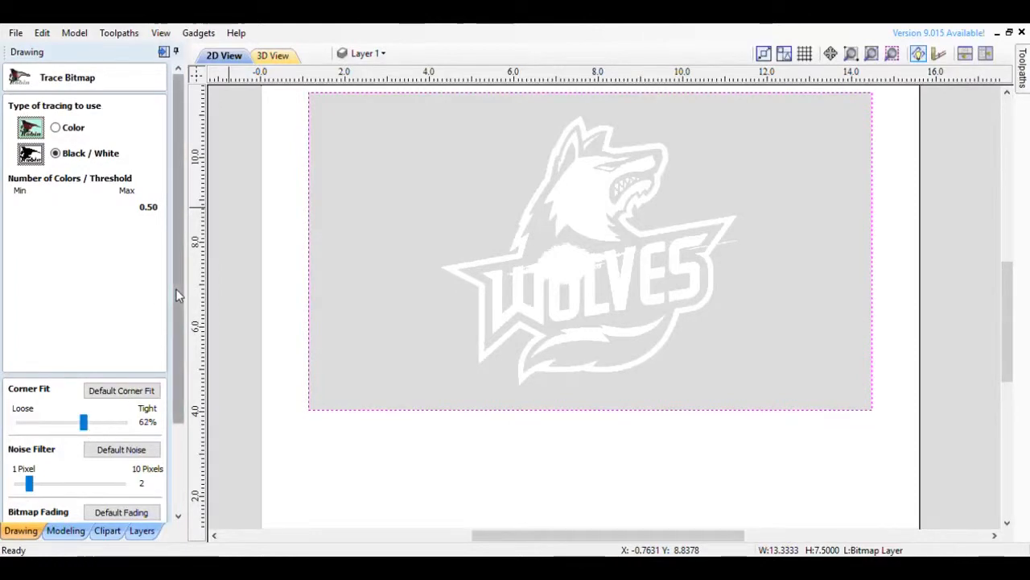
{"action": "mouse_move", "coordinate": [177, 295]}
{"action": "left_mouse_down"}
{"action": "mouse_move", "coordinate": [182, 327]}
{"action": "mouse_move", "coordinate": [181, 288]}
{"action": "left_mouse_up"}
{"action": "left_click_drag", "start_coordinate": [72, 209], "coordinate": [118, 214]}
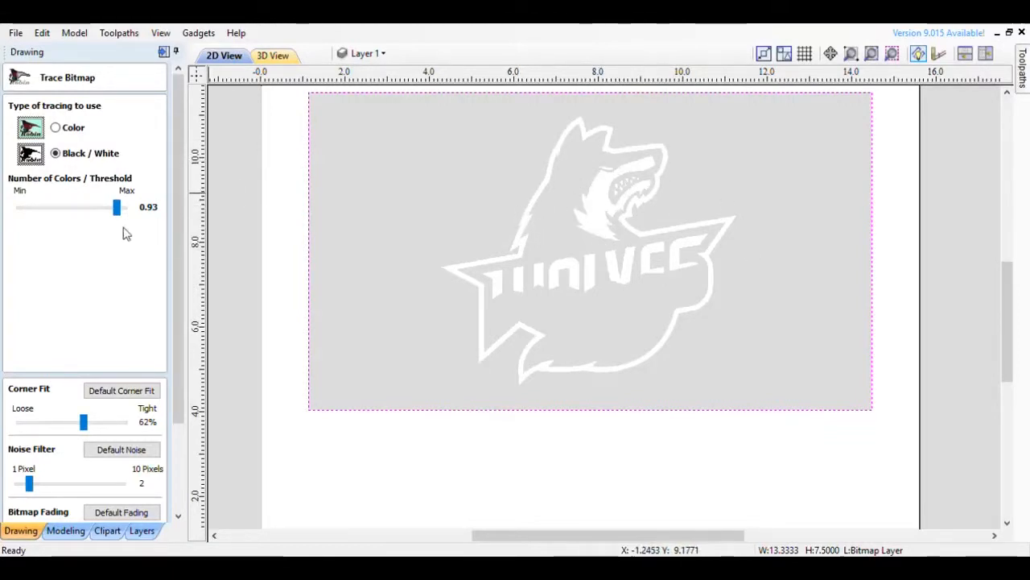
{"action": "left_click_drag", "start_coordinate": [115, 211], "coordinate": [71, 211]}
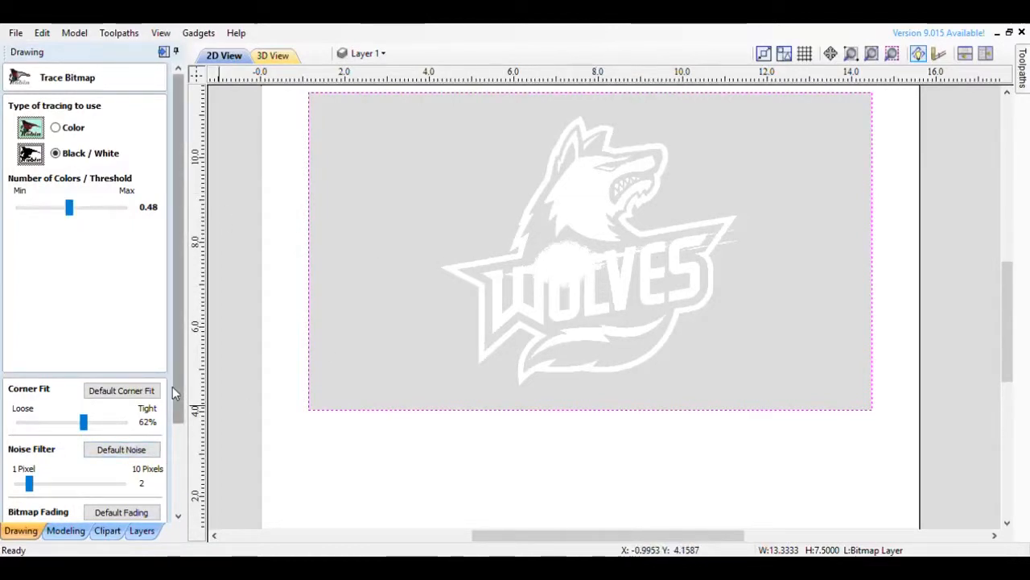
Step: Preview the bitmap trace, apply it to create grouped vectors, and close the trace settings
{"action": "scroll", "coordinate": [124, 452], "scroll_direction": "down", "scroll_amount": 3}
{"action": "left_click", "coordinate": [82, 491]}
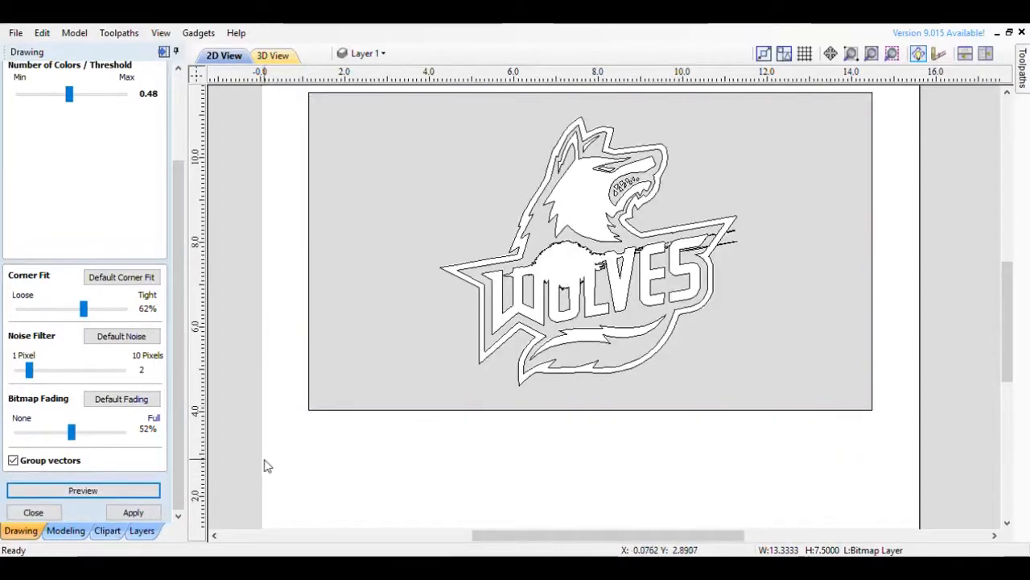
{"action": "left_click", "coordinate": [135, 512]}
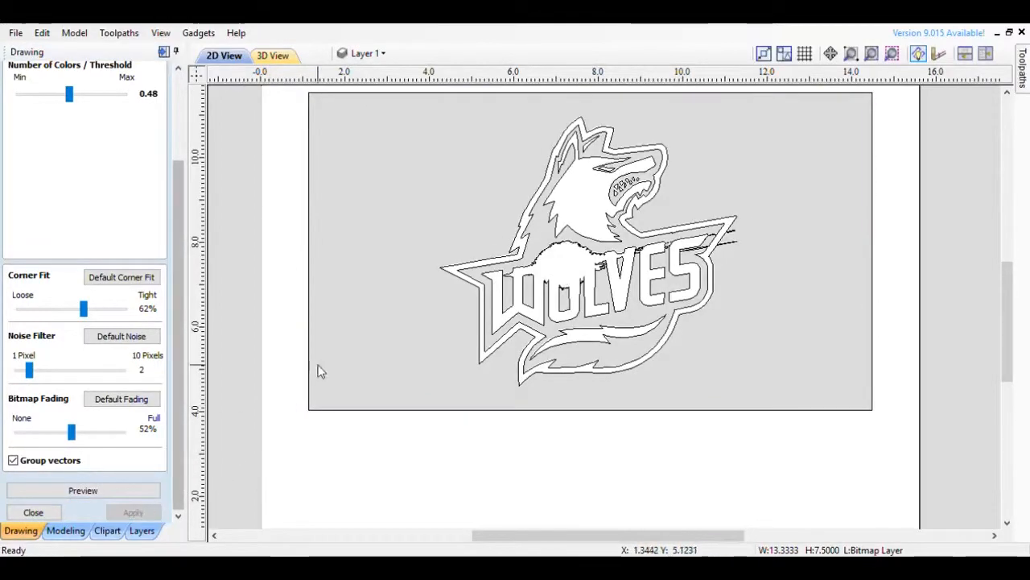
{"action": "left_click", "coordinate": [36, 513]}
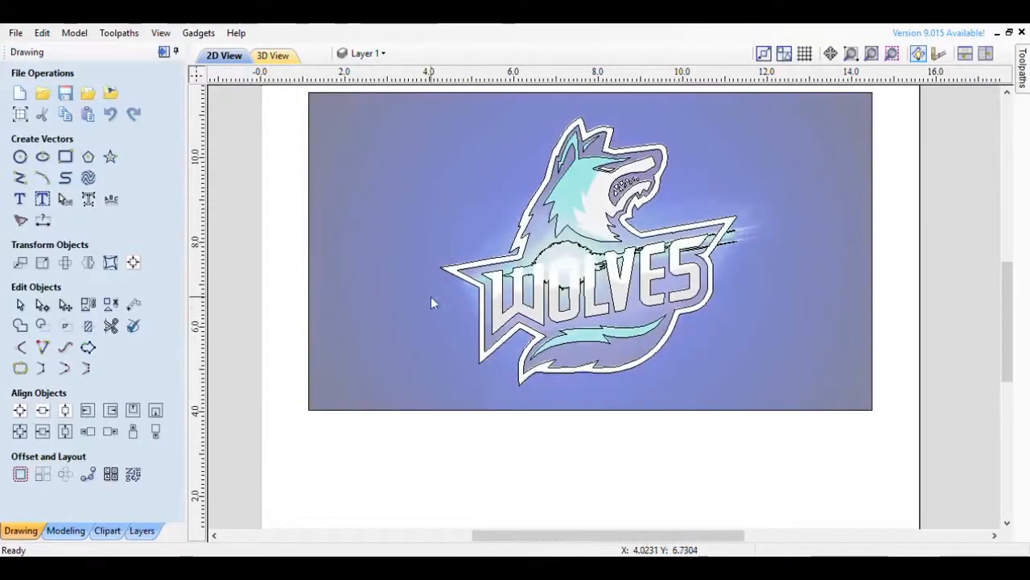
Step: Move the Wolves bitmap off the material to its right side, clear of the traced vectors
{"action": "left_click", "coordinate": [378, 259]}
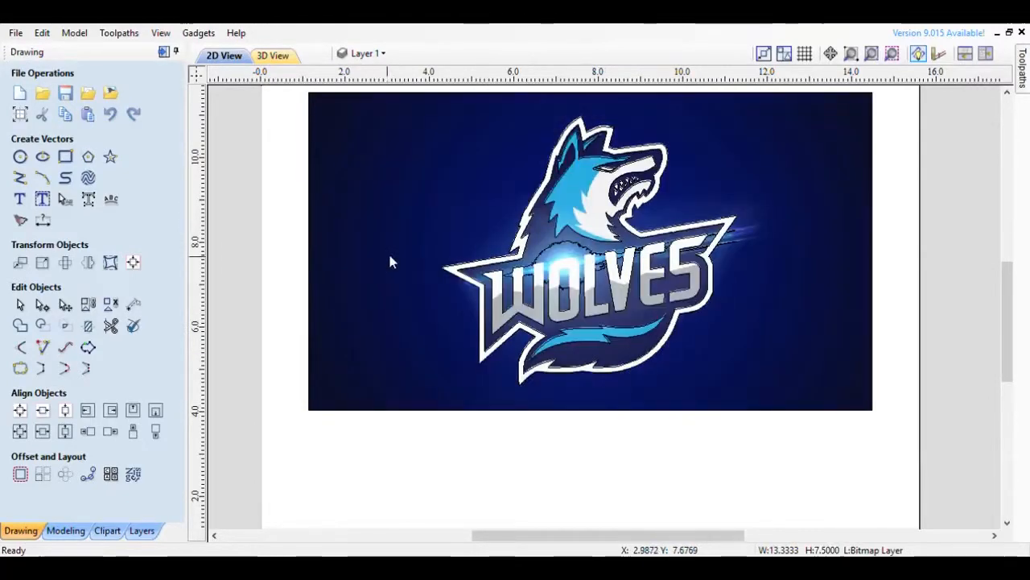
{"action": "scroll", "coordinate": [402, 254], "scroll_direction": "down", "scroll_amount": 2}
{"action": "left_click_drag", "start_coordinate": [397, 233], "coordinate": [838, 240]}
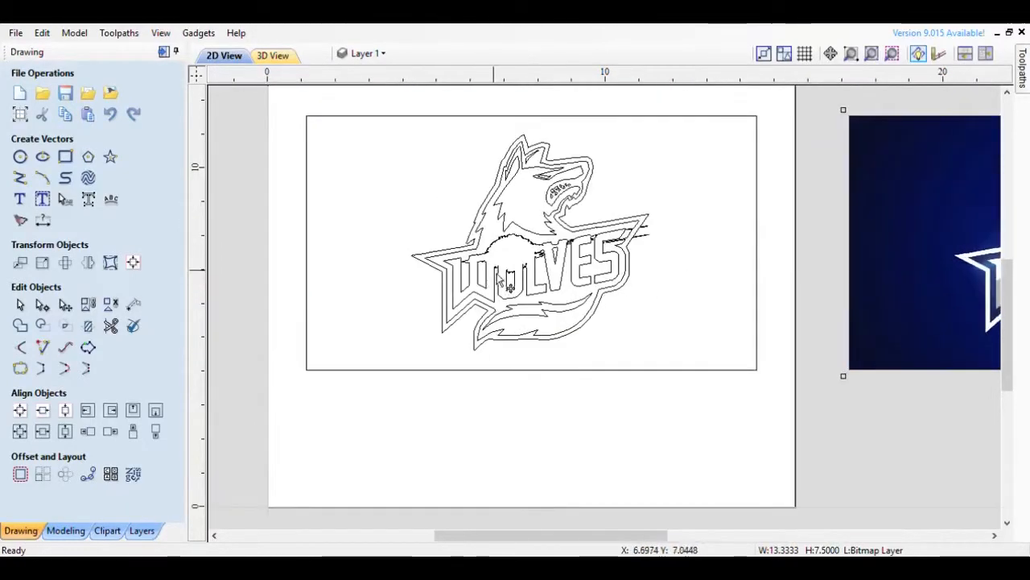
Step: Ungroup the traced logo vectors
{"action": "scroll", "coordinate": [497, 286], "scroll_direction": "up", "scroll_amount": 2}
{"action": "scroll", "coordinate": [525, 274], "scroll_direction": "up", "scroll_amount": 4}
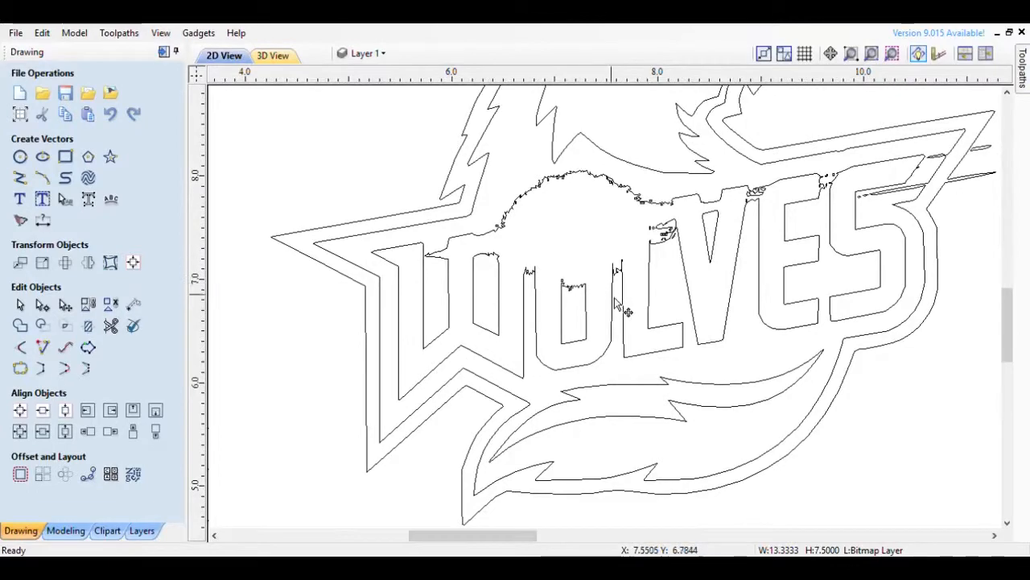
{"action": "scroll", "coordinate": [660, 232], "scroll_direction": "up", "scroll_amount": 5}
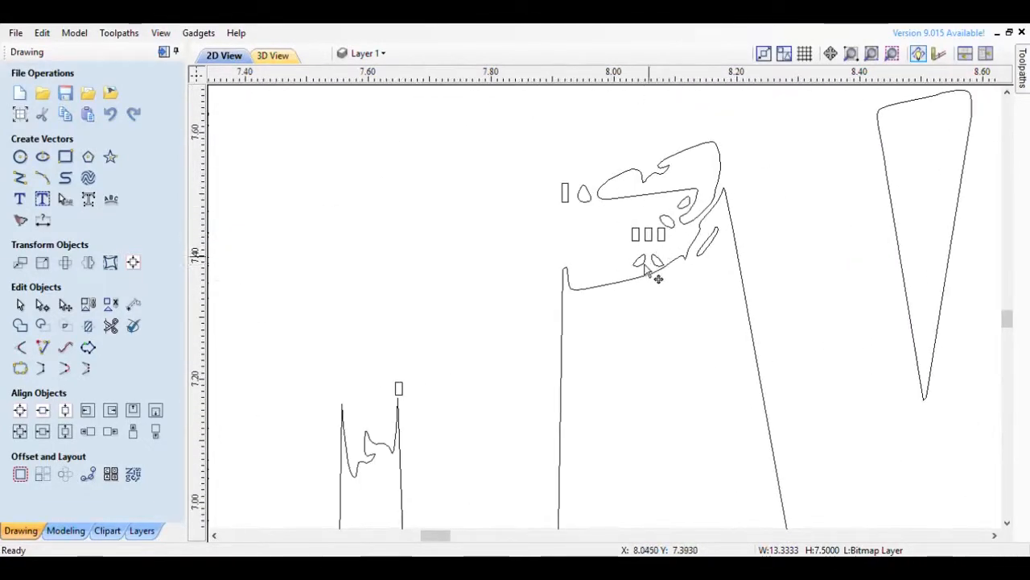
{"action": "scroll", "coordinate": [662, 282], "scroll_direction": "down", "scroll_amount": 5}
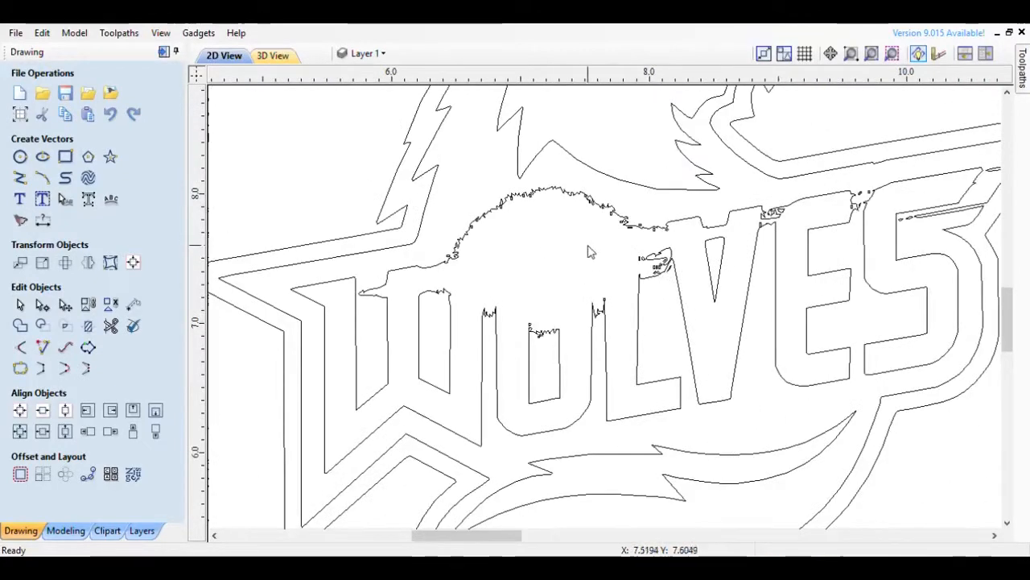
{"action": "left_click_drag", "start_coordinate": [605, 203], "coordinate": [690, 281]}
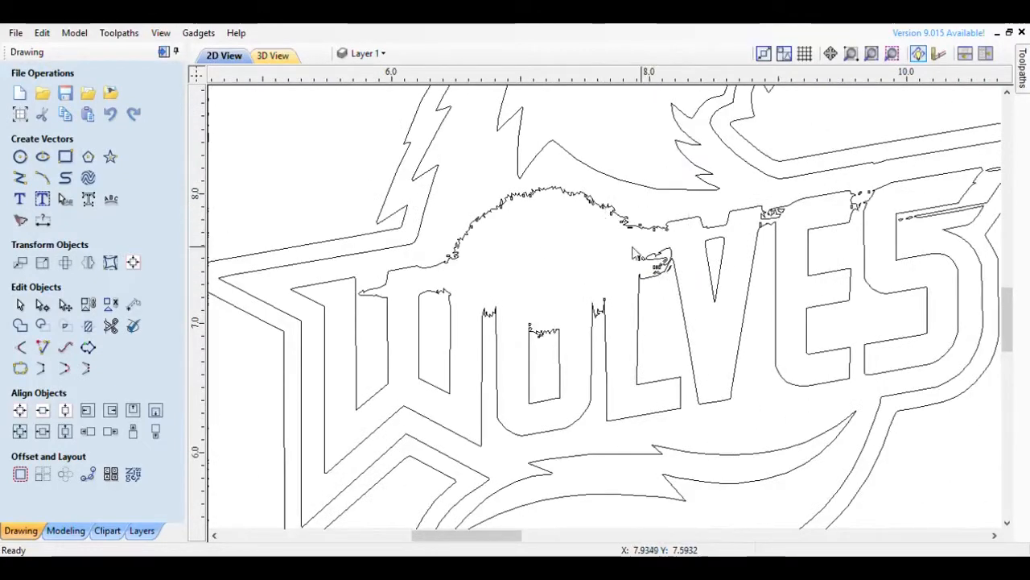
{"action": "left_click", "coordinate": [540, 193]}
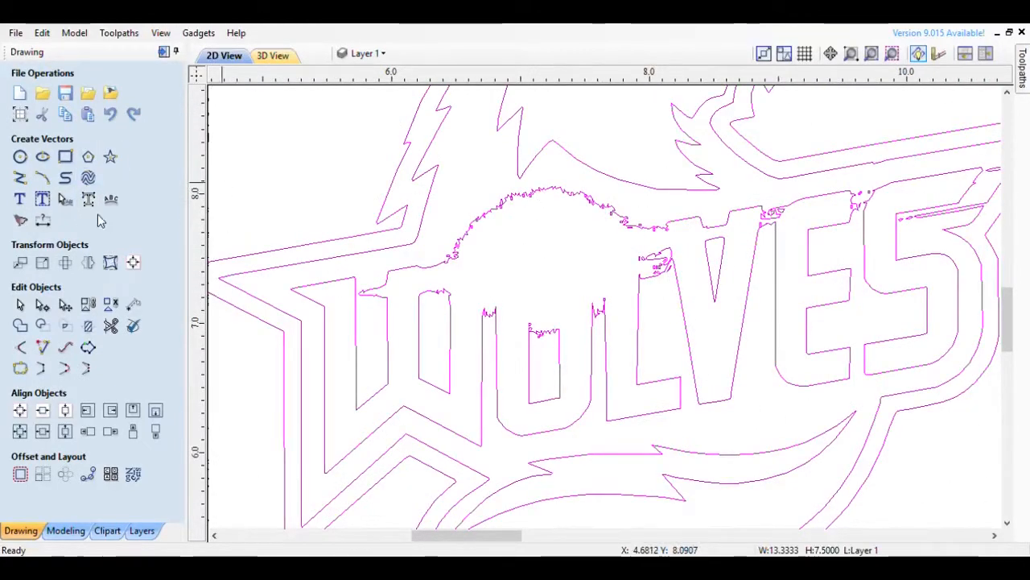
{"action": "left_click", "coordinate": [110, 305]}
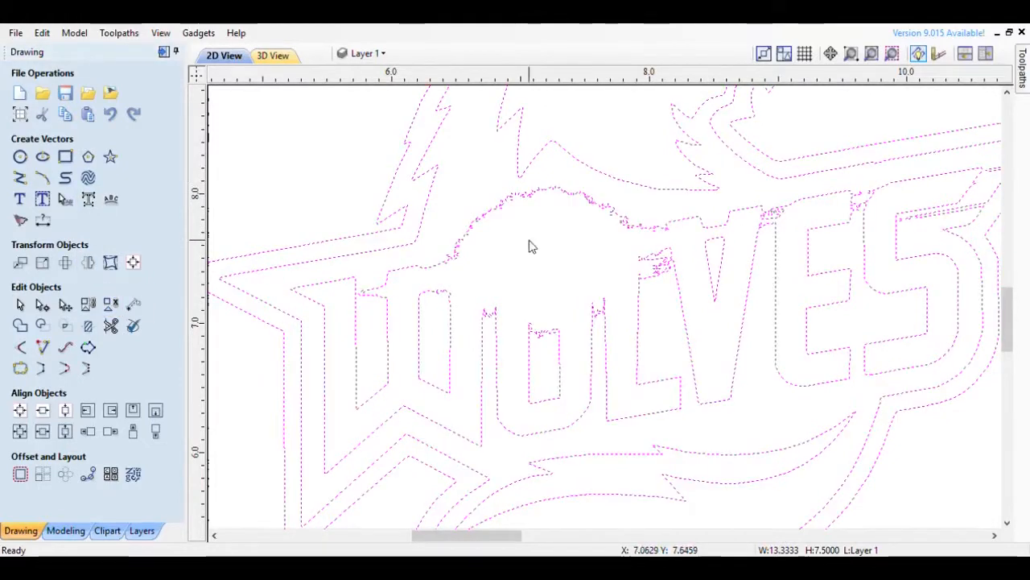
Step: Delete the tiny stray vectors around the jagged glow arc and the tops of the letters W, O and L
{"action": "left_click", "coordinate": [587, 263]}
{"action": "left_click_drag", "start_coordinate": [673, 270], "coordinate": [674, 272]}
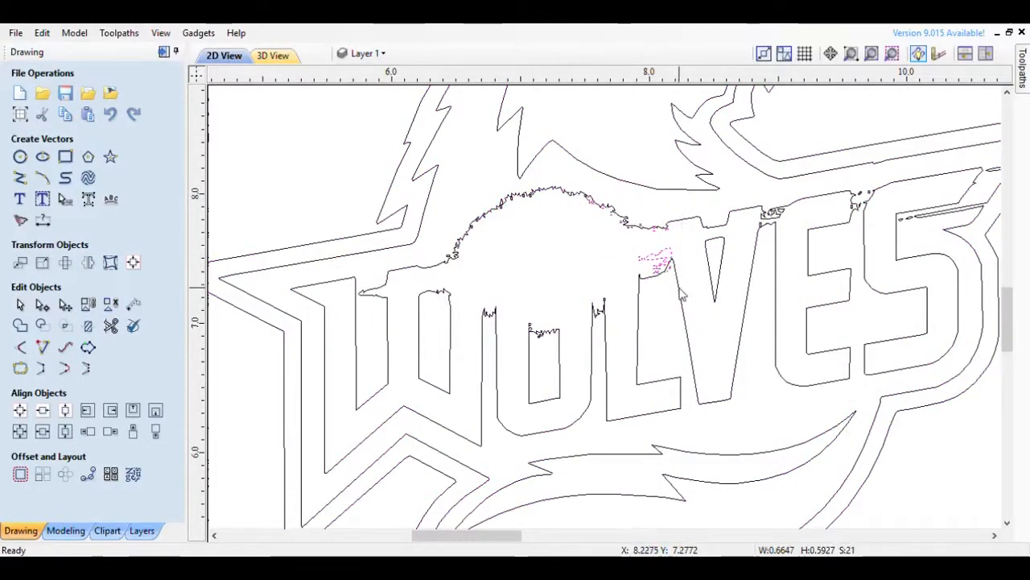
{"action": "key", "text": "Delete"}
{"action": "left_click_drag", "start_coordinate": [484, 170], "coordinate": [594, 232]}
{"action": "key", "text": "Delete"}
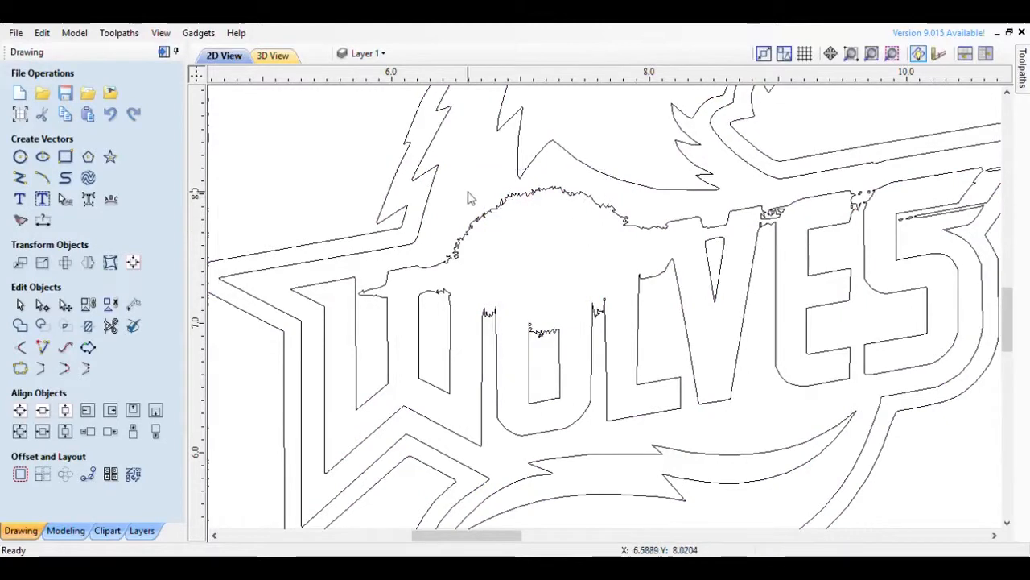
{"action": "left_click_drag", "start_coordinate": [388, 181], "coordinate": [525, 273]}
{"action": "key", "text": "Delete"}
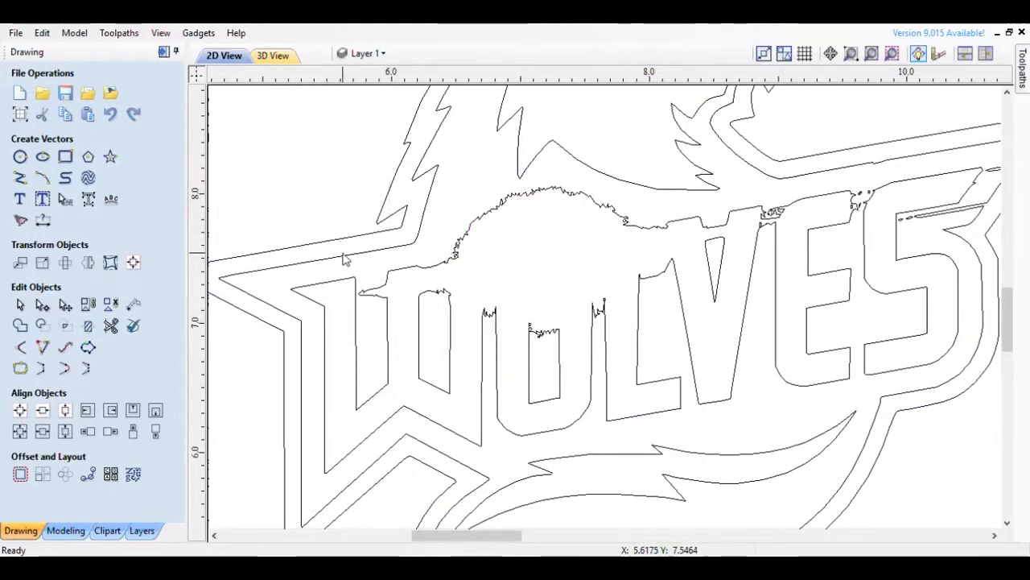
{"action": "left_click_drag", "start_coordinate": [342, 253], "coordinate": [494, 326]}
{"action": "key", "text": "Delete"}
{"action": "left_click_drag", "start_coordinate": [459, 262], "coordinate": [636, 361]}
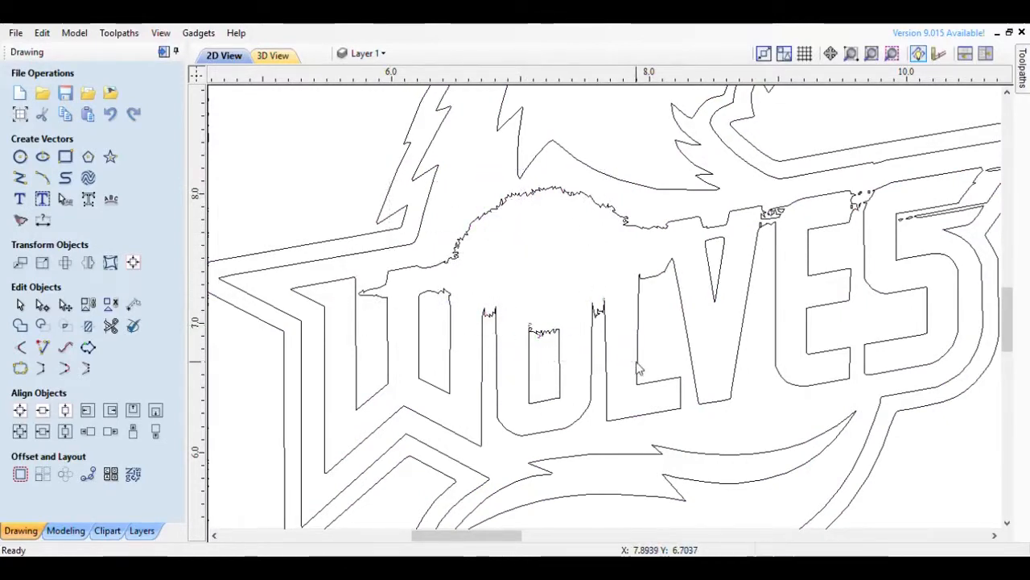
Step: Delete the small stray vectors around the tops of the letters V, E and S
{"action": "left_click_drag", "start_coordinate": [813, 179], "coordinate": [892, 239]}
{"action": "key", "text": "Delete"}
{"action": "scroll", "coordinate": [763, 260], "scroll_direction": "down", "scroll_amount": 3}
{"action": "scroll", "coordinate": [880, 239], "scroll_direction": "up", "scroll_amount": 2}
{"action": "left_click_drag", "start_coordinate": [786, 206], "coordinate": [897, 256]}
{"action": "key", "text": "Delete"}
{"action": "left_click_drag", "start_coordinate": [892, 187], "coordinate": [963, 227]}
{"action": "scroll", "coordinate": [889, 211], "scroll_direction": "up", "scroll_amount": 2}
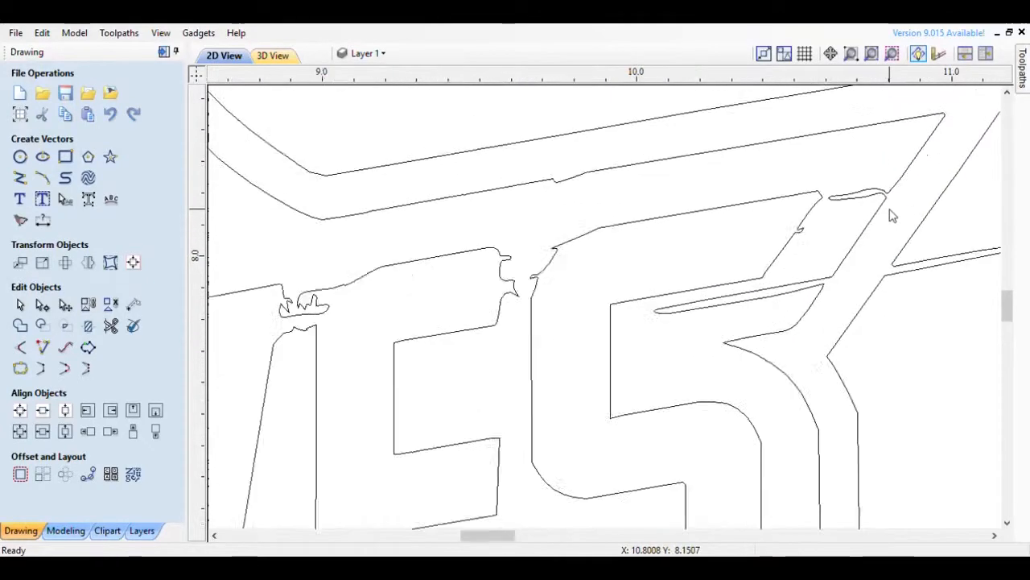
{"action": "scroll", "coordinate": [889, 214], "scroll_direction": "down", "scroll_amount": 3}
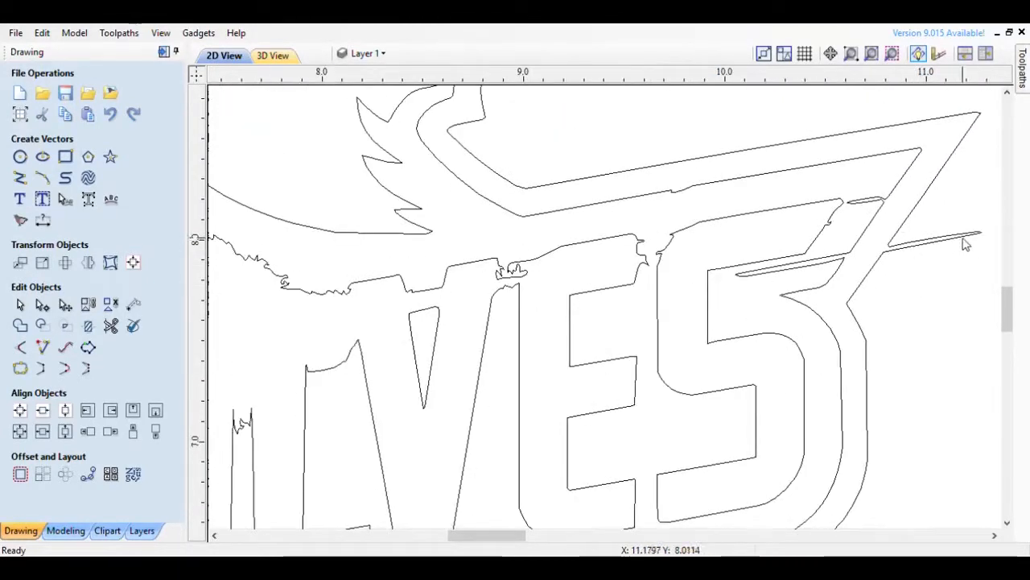
{"action": "scroll", "coordinate": [972, 237], "scroll_direction": "up", "scroll_amount": 2}
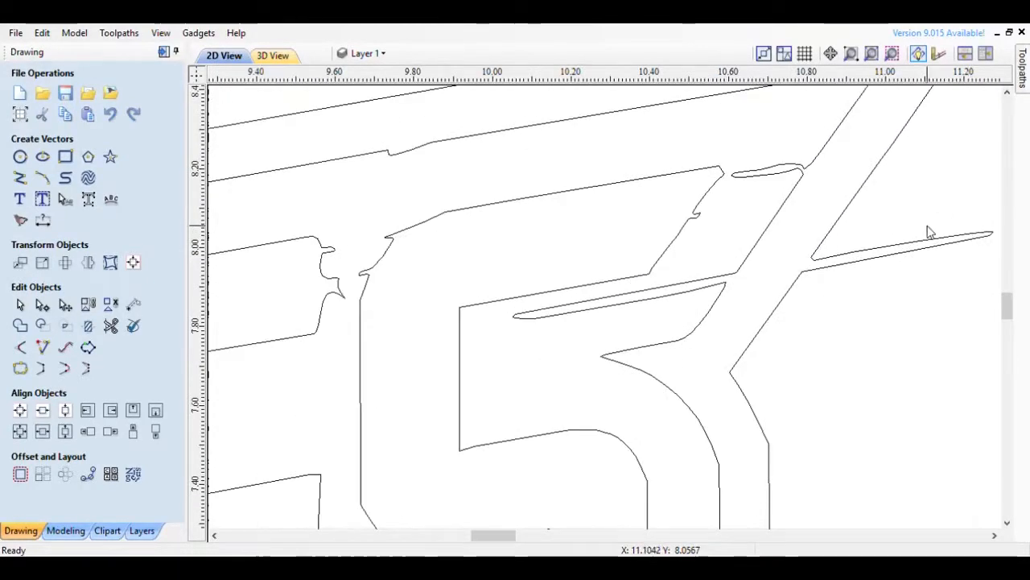
{"action": "left_click", "coordinate": [867, 255]}
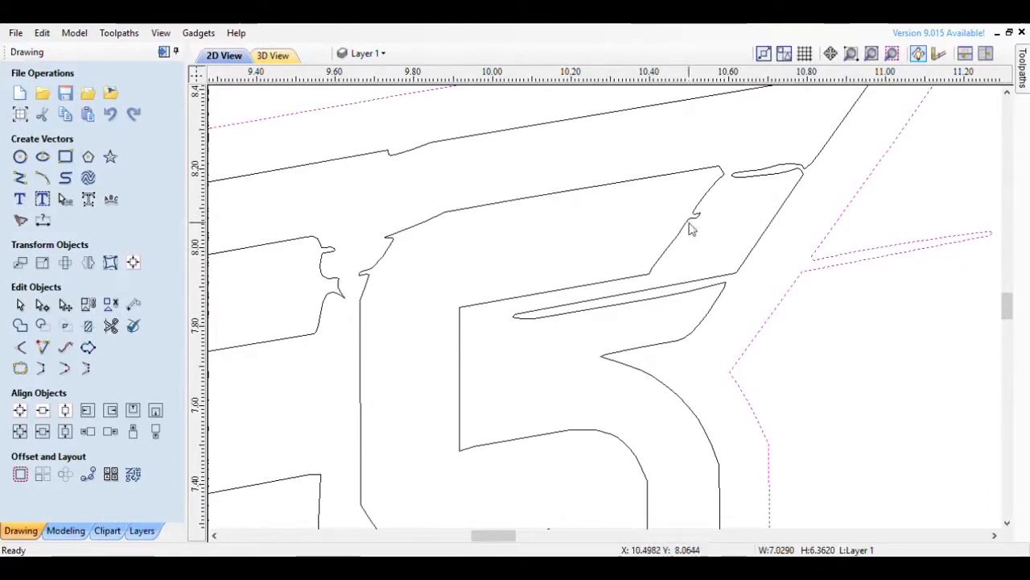
{"action": "key", "text": "n"}
{"action": "key", "text": "n"}
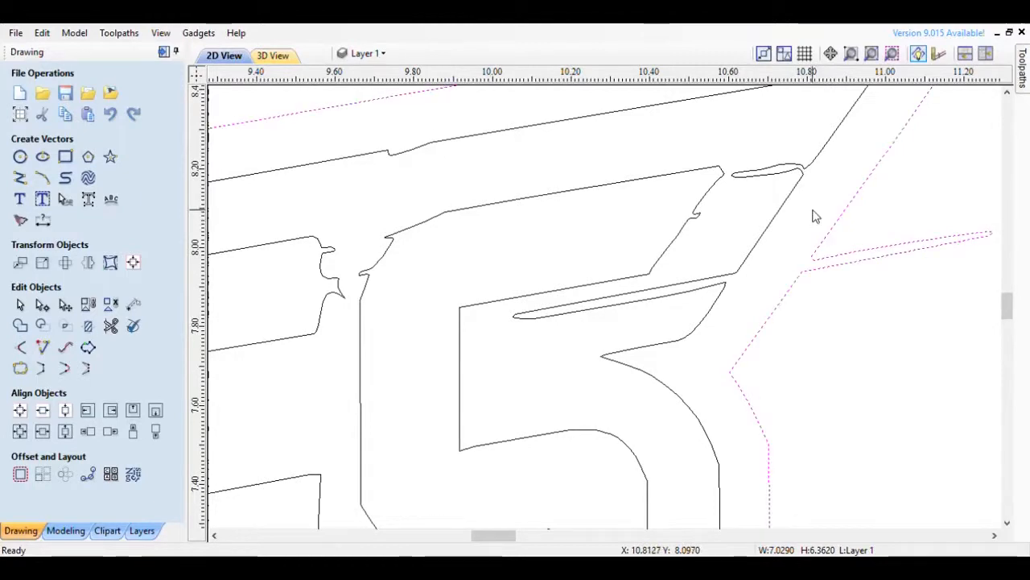
{"action": "key", "text": "Escape"}
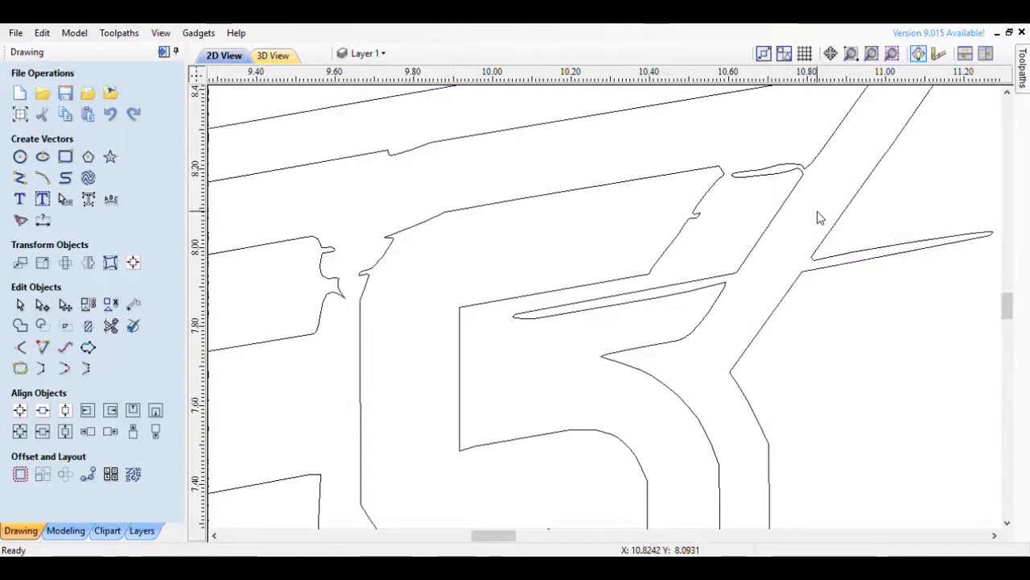
Step: Node-edit the outer outline beside the S, removing the spans that join the light-streak spike, and delete the detached spike
{"action": "left_click", "coordinate": [47, 306]}
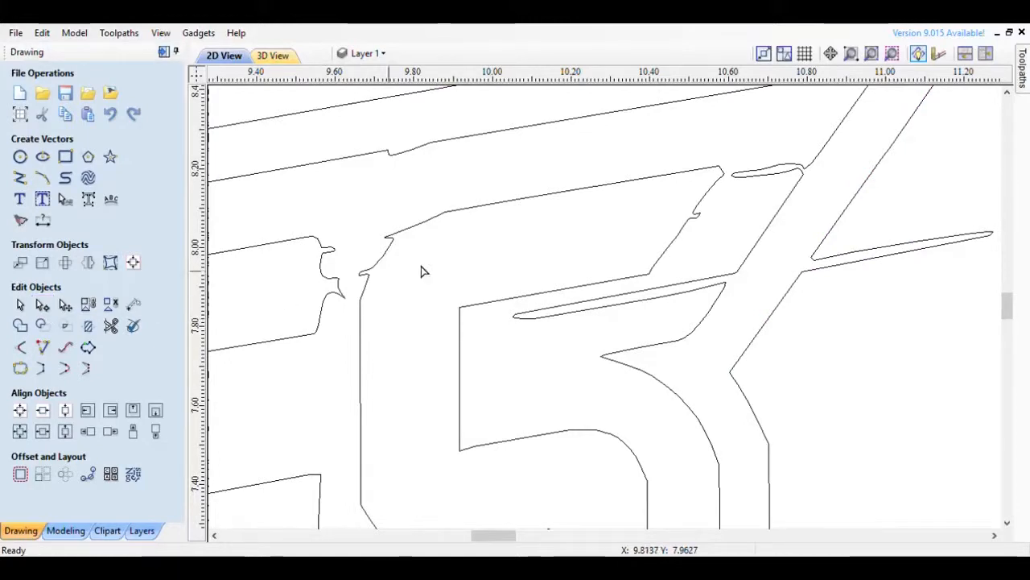
{"action": "left_click", "coordinate": [829, 247]}
{"action": "scroll", "coordinate": [841, 274], "scroll_direction": "up", "scroll_amount": 3}
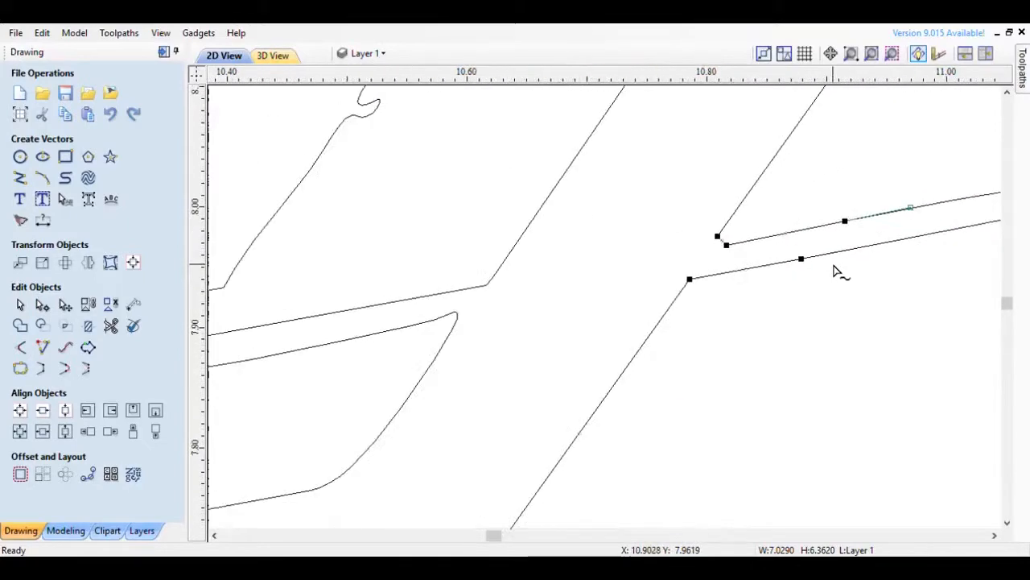
{"action": "scroll", "coordinate": [726, 249], "scroll_direction": "up", "scroll_amount": 2}
{"action": "scroll", "coordinate": [681, 265], "scroll_direction": "down", "scroll_amount": 3}
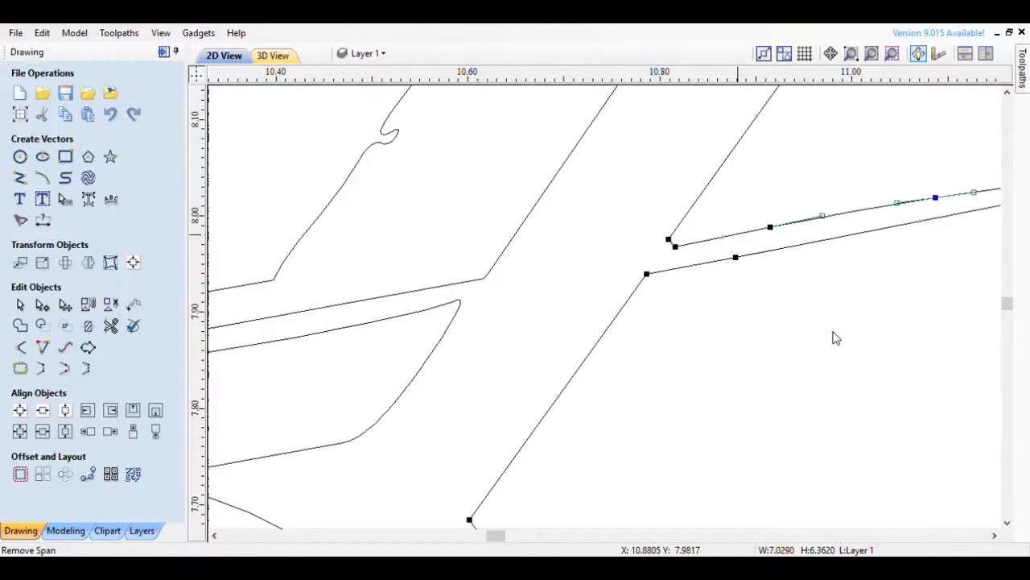
{"action": "scroll", "coordinate": [676, 263], "scroll_direction": "up", "scroll_amount": 2}
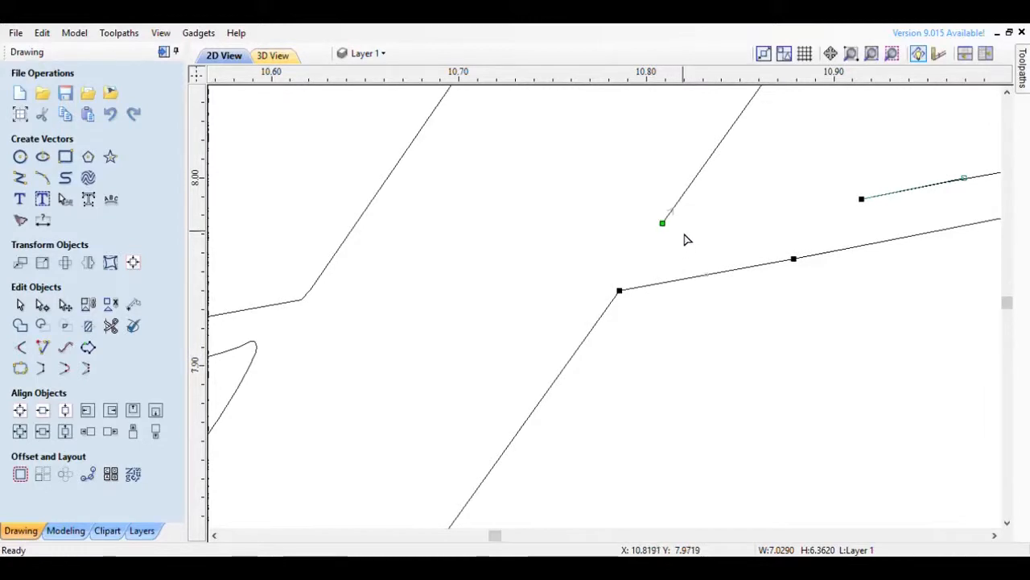
{"action": "left_click", "coordinate": [742, 275]}
{"action": "scroll", "coordinate": [649, 260], "scroll_direction": "down", "scroll_amount": 3}
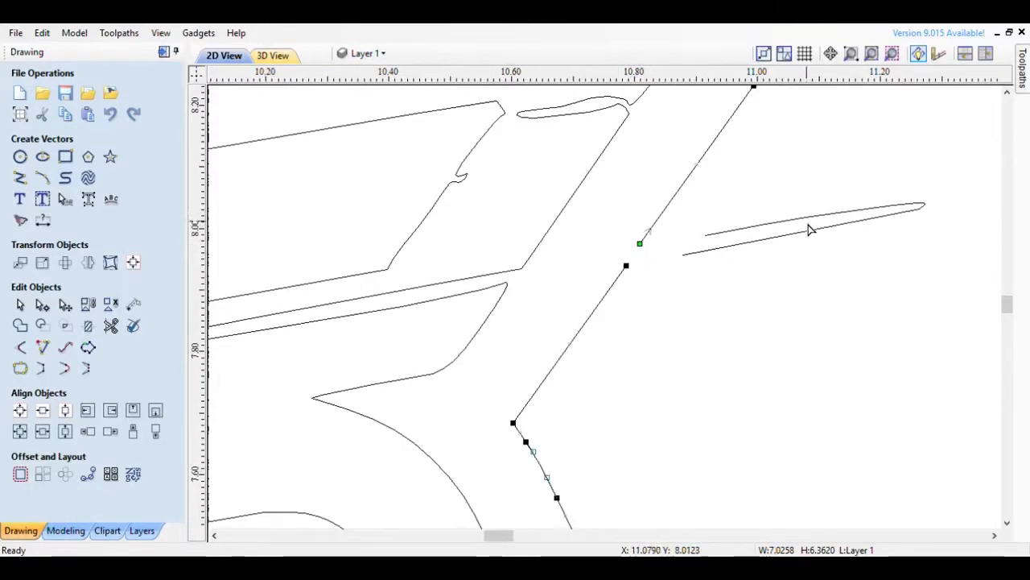
{"action": "left_click", "coordinate": [805, 222]}
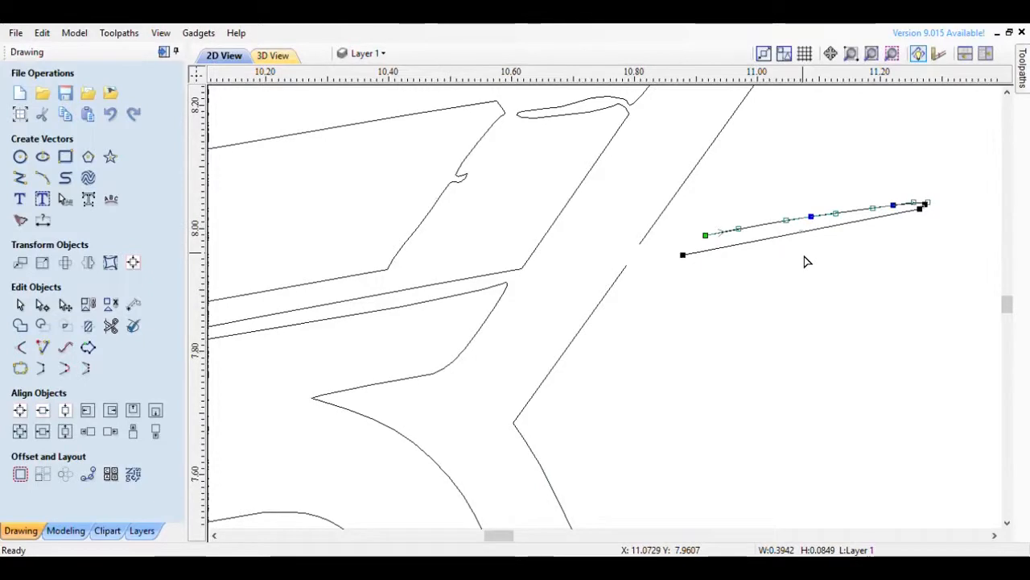
{"action": "key", "text": "Delete"}
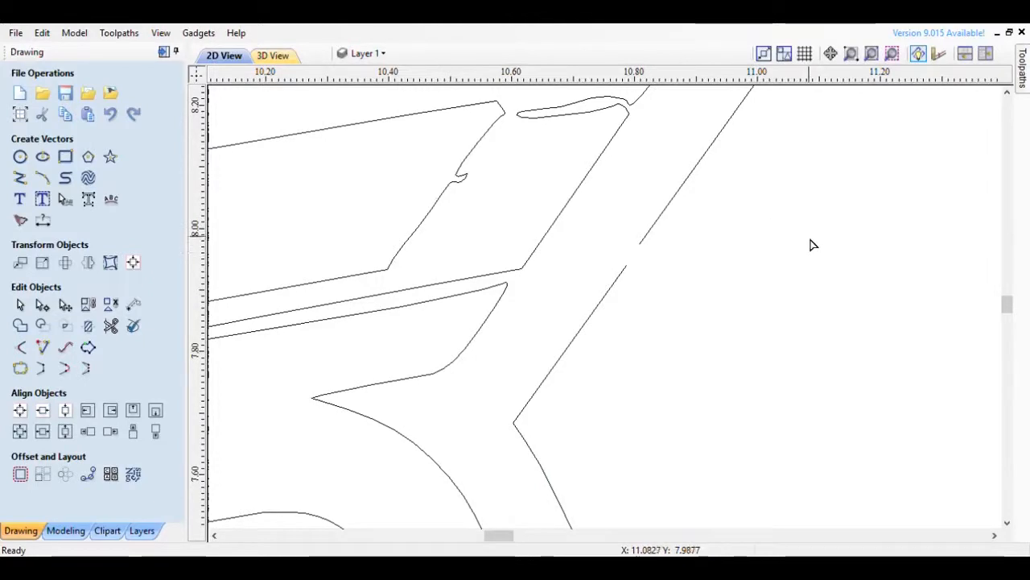
Step: Node-edit the inner outline beside the S, inserting a node and removing the spans that join the lower light streak, and delete the detached streak
{"action": "left_click", "coordinate": [500, 278]}
{"action": "scroll", "coordinate": [515, 284], "scroll_direction": "up", "scroll_amount": 4}
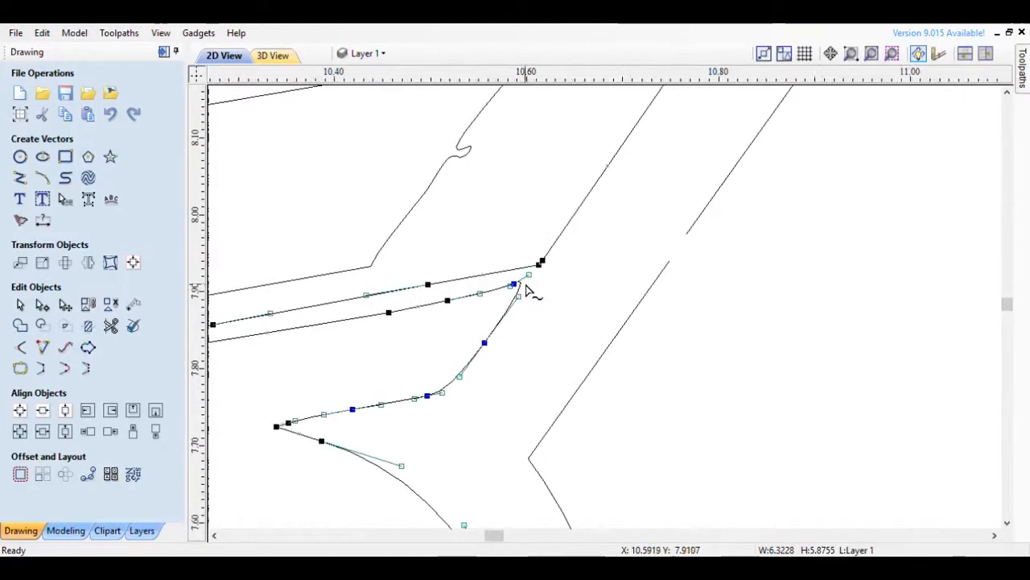
{"action": "key", "text": "r"}
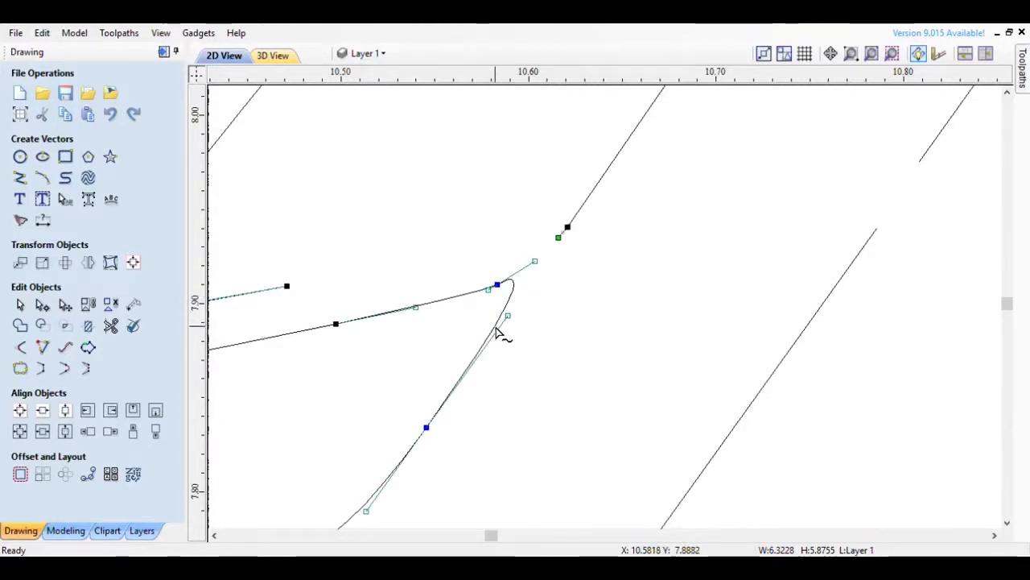
{"action": "key", "text": "i"}
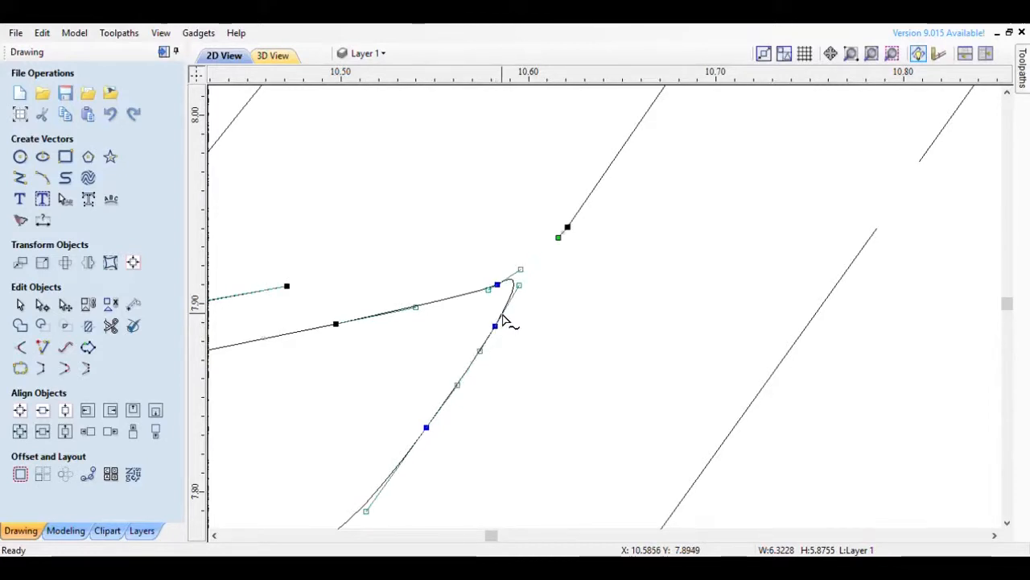
{"action": "key", "text": "d"}
{"action": "scroll", "coordinate": [615, 296], "scroll_direction": "down", "scroll_amount": 1}
{"action": "scroll", "coordinate": [734, 291], "scroll_direction": "down", "scroll_amount": 4}
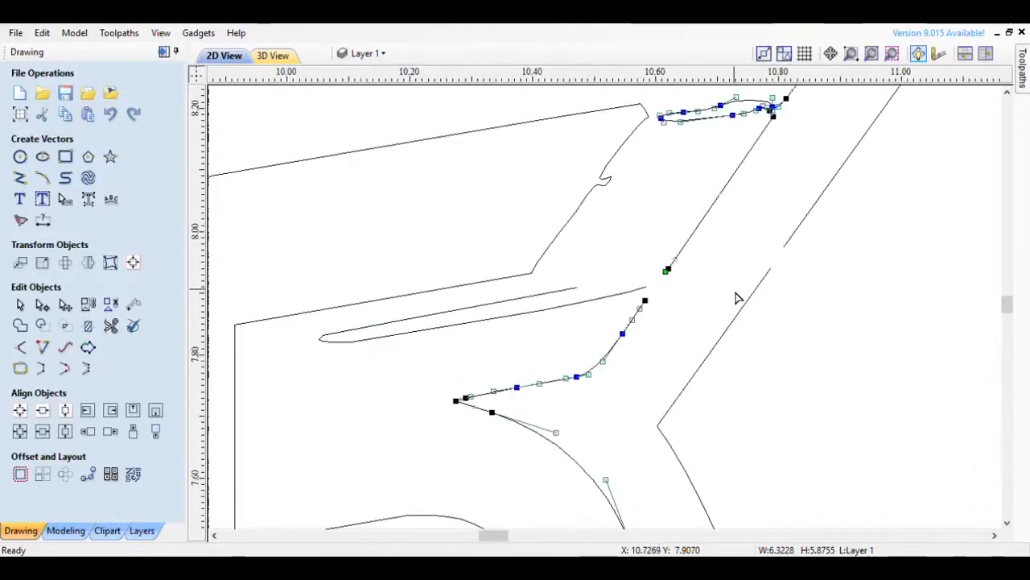
{"action": "left_click", "coordinate": [543, 300]}
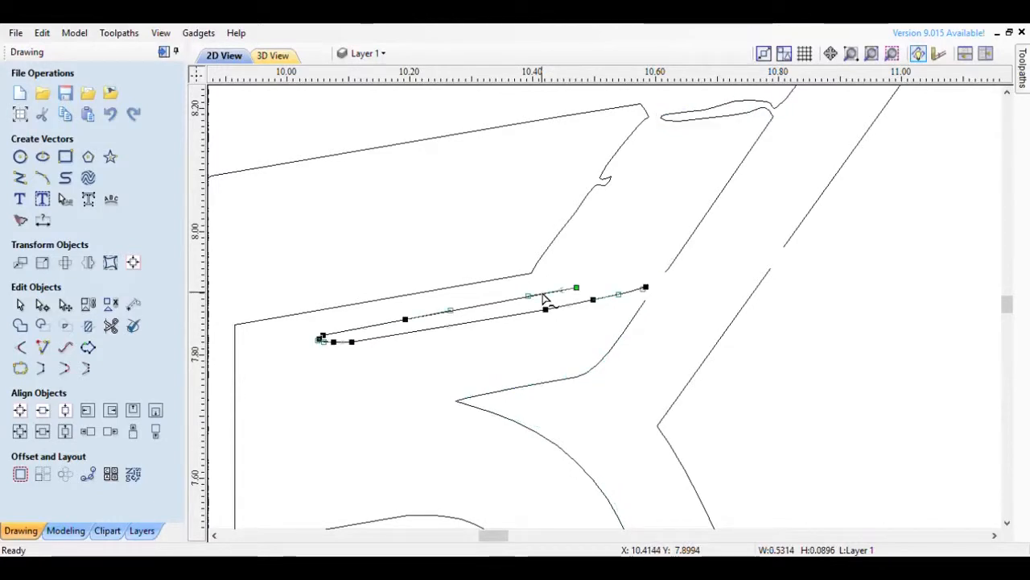
{"action": "key", "text": "Delete"}
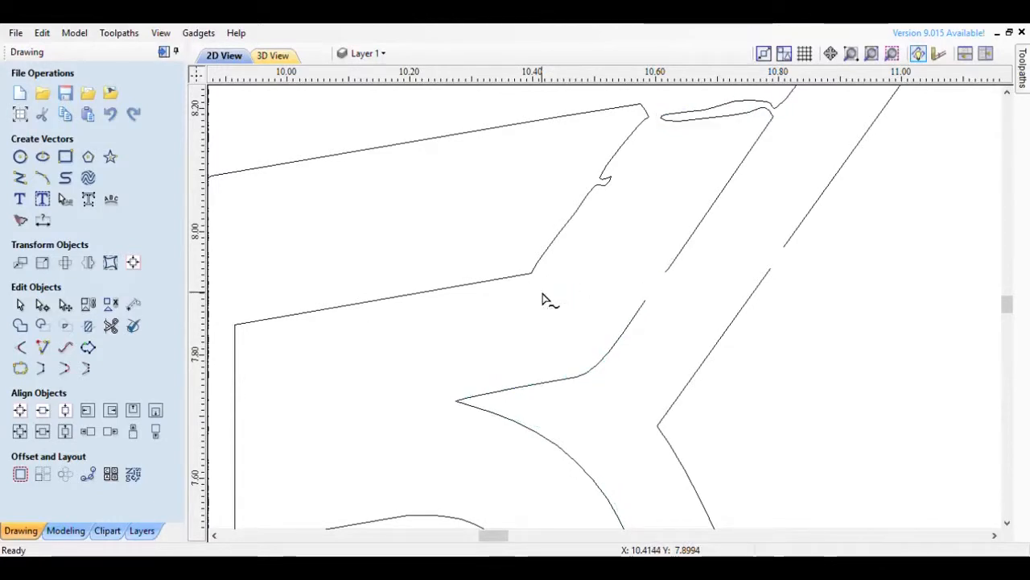
Step: Close the lower gap in the inner outline beside the S by moving its open end node onto the opposite end
{"action": "left_click", "coordinate": [673, 268]}
{"action": "scroll", "coordinate": [676, 292], "scroll_direction": "up", "scroll_amount": 5}
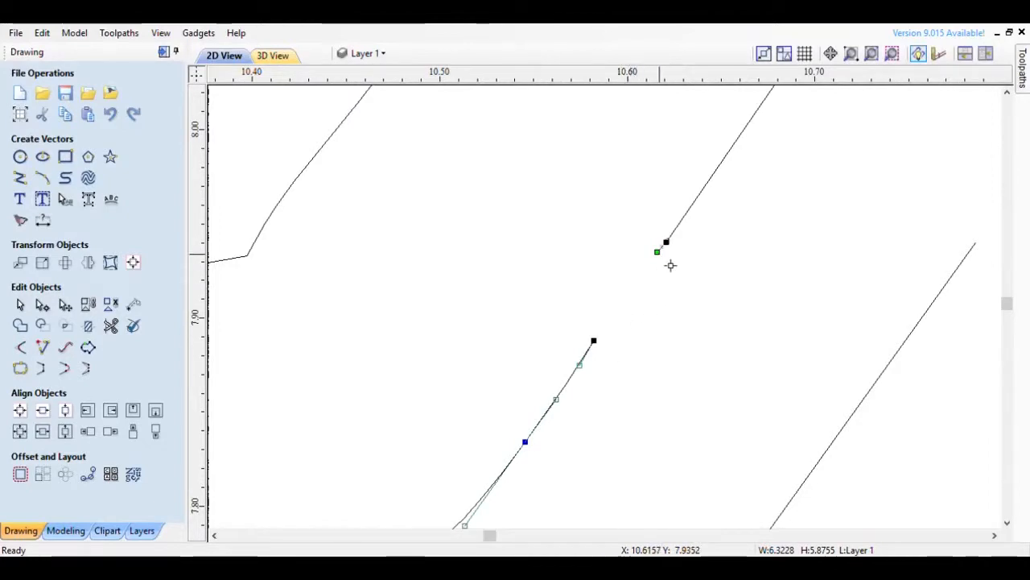
{"action": "left_click_drag", "start_coordinate": [665, 274], "coordinate": [603, 347]}
{"action": "left_click", "coordinate": [496, 256]}
Step: Close the gap in the outer outline beside the S by moving its upper end node onto the lower end node
{"action": "scroll", "coordinate": [489, 260], "scroll_direction": "down", "scroll_amount": 1}
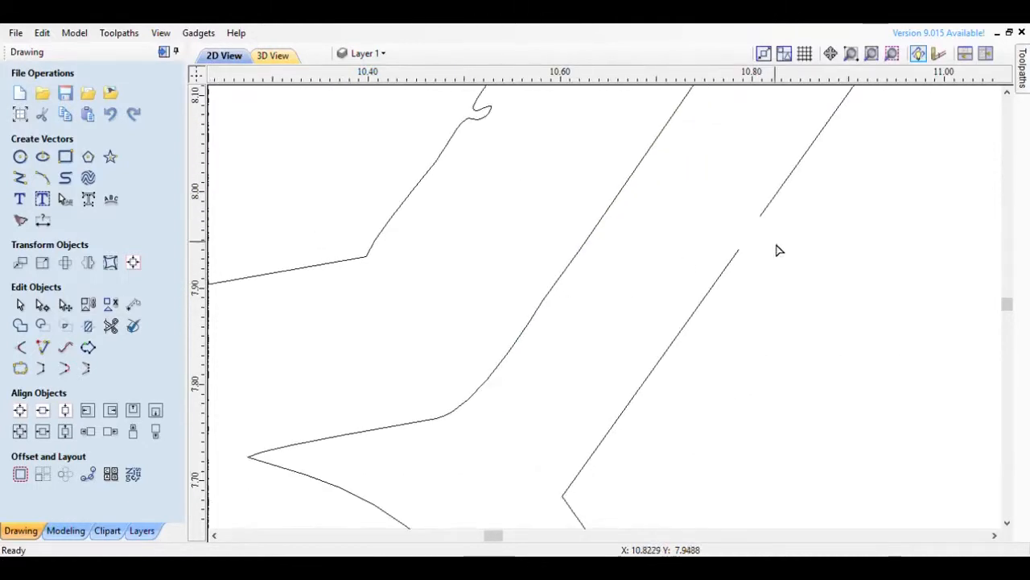
{"action": "left_click", "coordinate": [736, 268]}
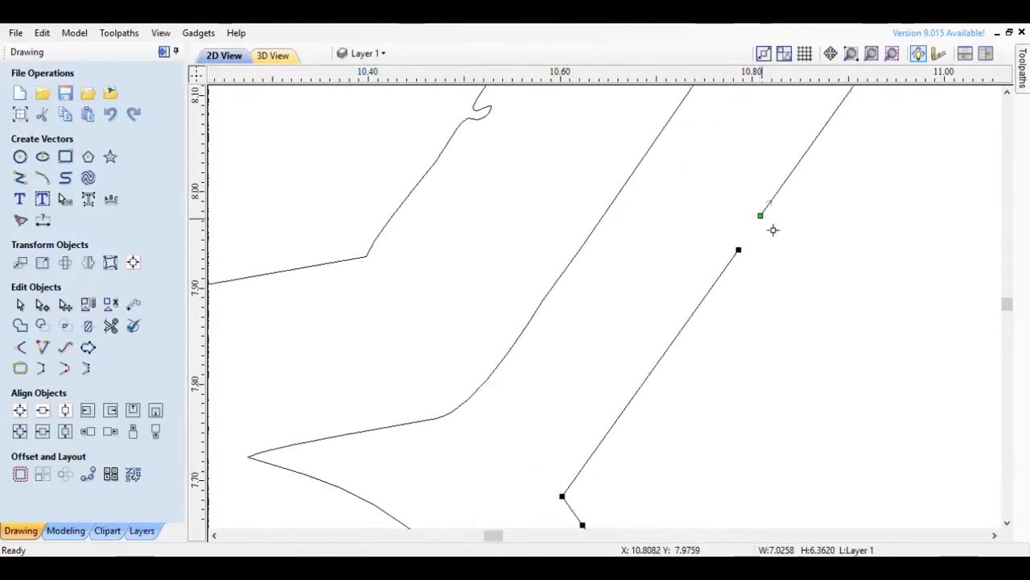
{"action": "left_click_drag", "start_coordinate": [760, 215], "coordinate": [739, 250]}
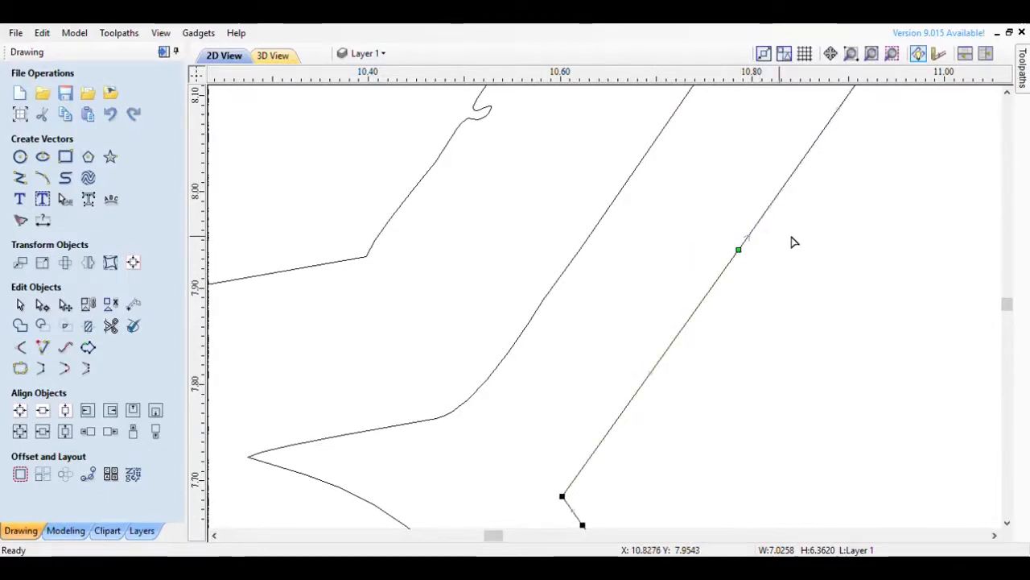
{"action": "left_click", "coordinate": [656, 242]}
Step: Remove the spans joining the upper light streak to the inner outline beside the S, and delete the detached streak
{"action": "scroll", "coordinate": [657, 322], "scroll_direction": "down", "scroll_amount": 4}
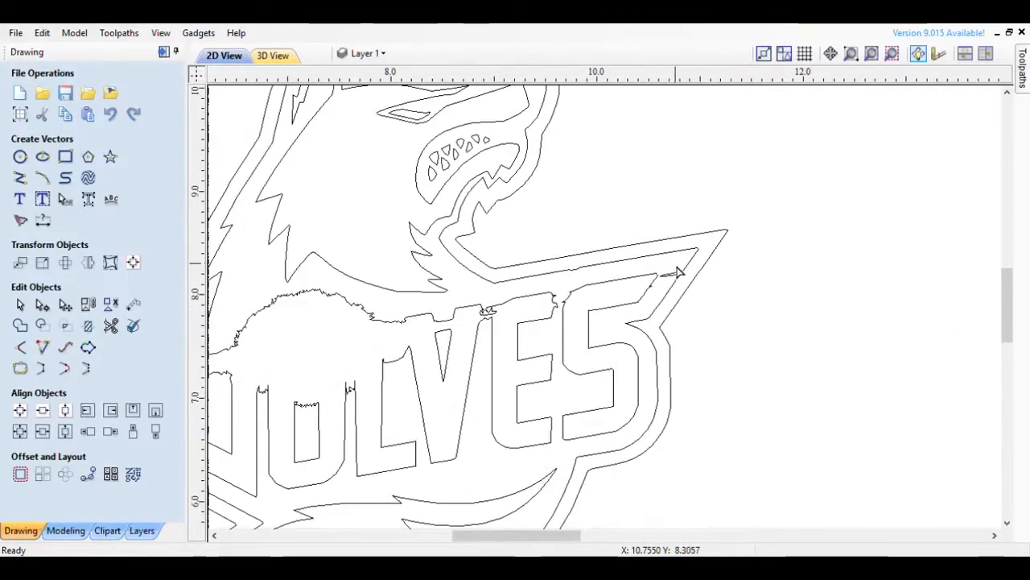
{"action": "scroll", "coordinate": [681, 291], "scroll_direction": "up", "scroll_amount": 4}
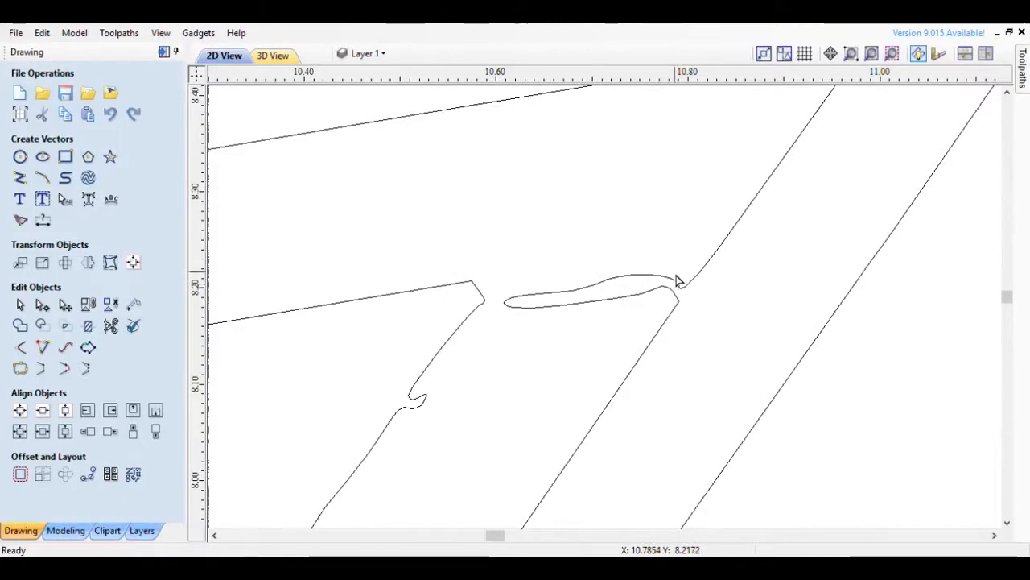
{"action": "left_click", "coordinate": [685, 288]}
{"action": "scroll", "coordinate": [687, 290], "scroll_direction": "up", "scroll_amount": 3}
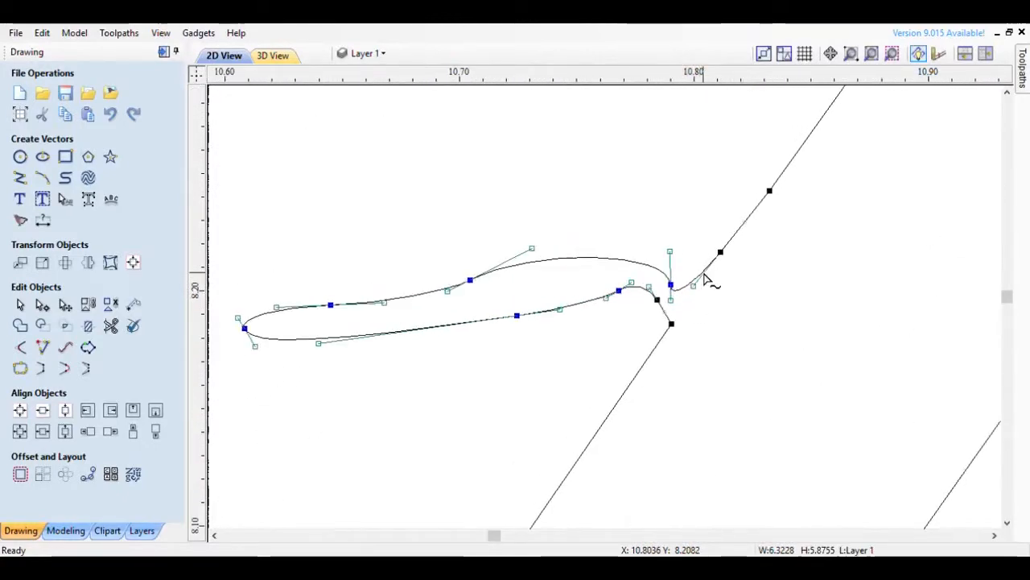
{"action": "key", "text": "d"}
{"action": "key", "text": "d"}
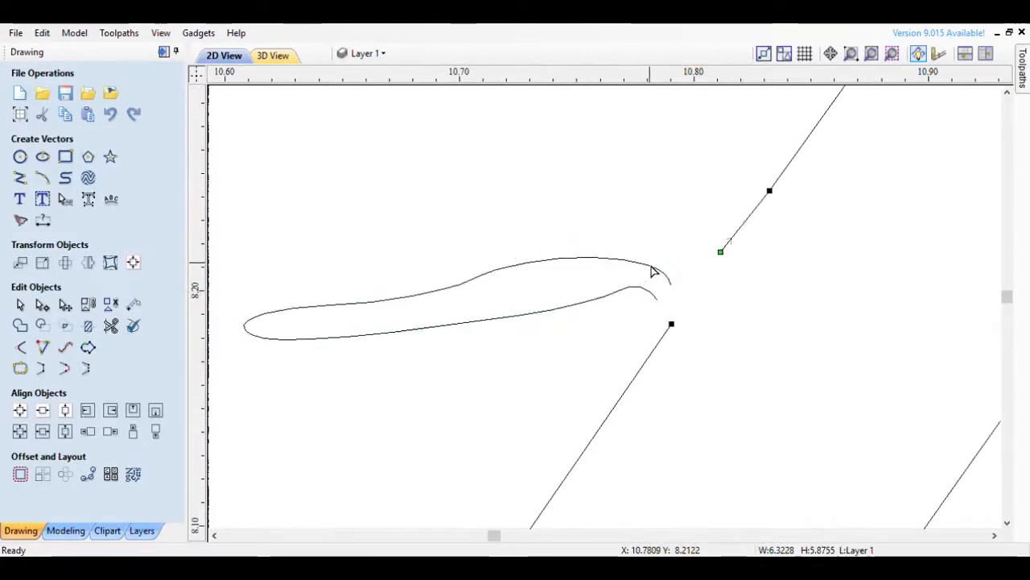
{"action": "left_click", "coordinate": [654, 270]}
{"action": "key", "text": "Delete"}
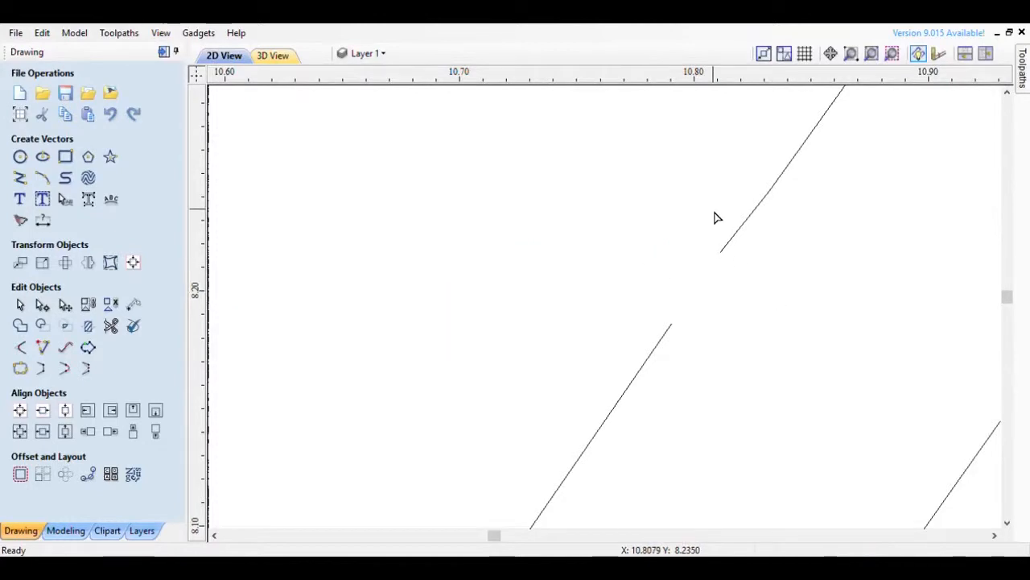
Step: Bridge the gap left by the upper streak in the inner outline by moving the upper end node onto the lower one
{"action": "left_click", "coordinate": [730, 246]}
{"action": "left_click_drag", "start_coordinate": [721, 252], "coordinate": [681, 334]}
{"action": "scroll", "coordinate": [664, 278], "scroll_direction": "down", "scroll_amount": 4}
{"action": "left_click", "coordinate": [739, 277]}
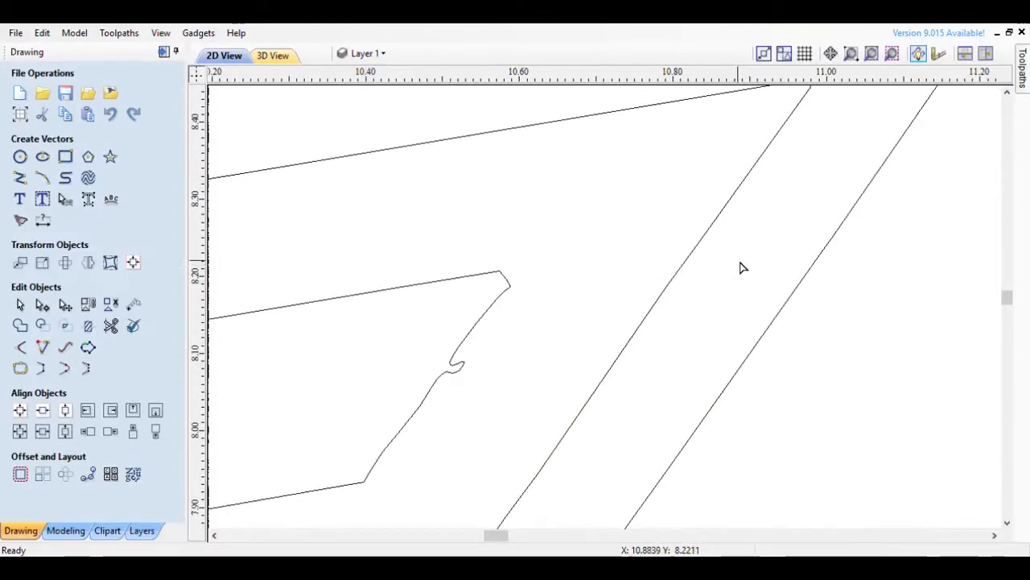
Step: Cut the jagged top edge off the inner rectangle of the letter O and delete it, leaving the two sides open
{"action": "scroll", "coordinate": [741, 268], "scroll_direction": "down", "scroll_amount": 5}
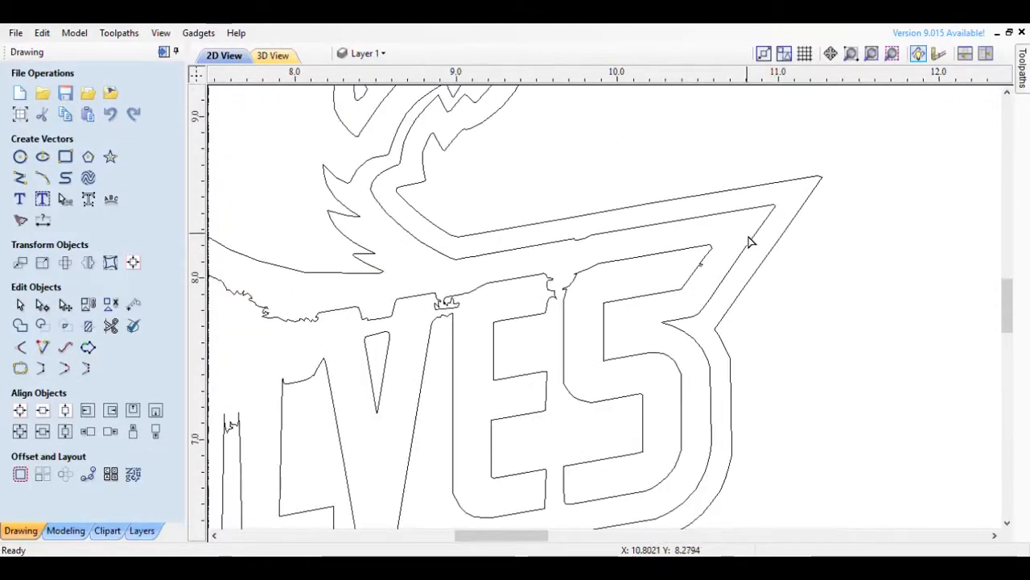
{"action": "scroll", "coordinate": [752, 243], "scroll_direction": "down", "scroll_amount": 4}
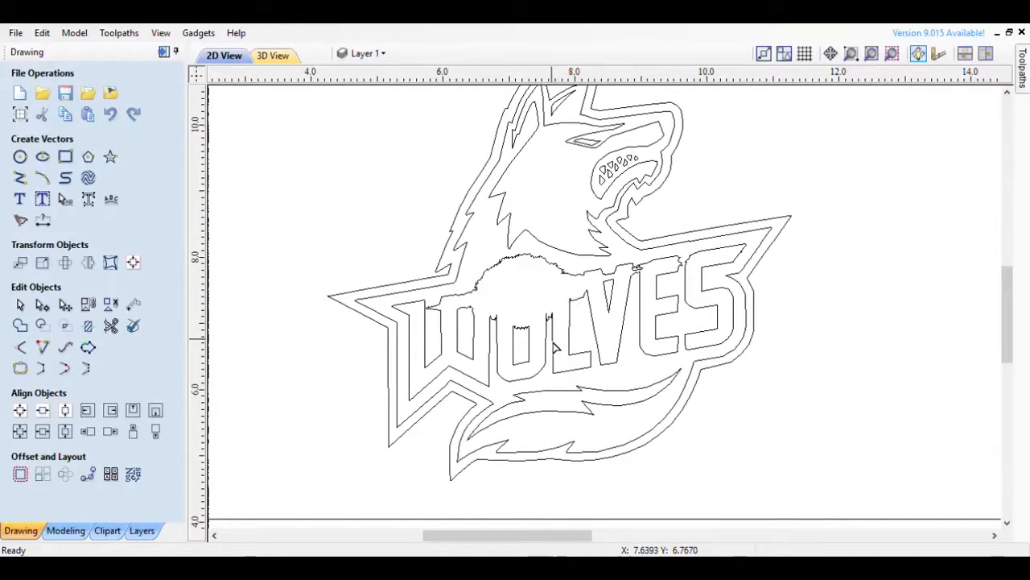
{"action": "scroll", "coordinate": [521, 338], "scroll_direction": "up", "scroll_amount": 5}
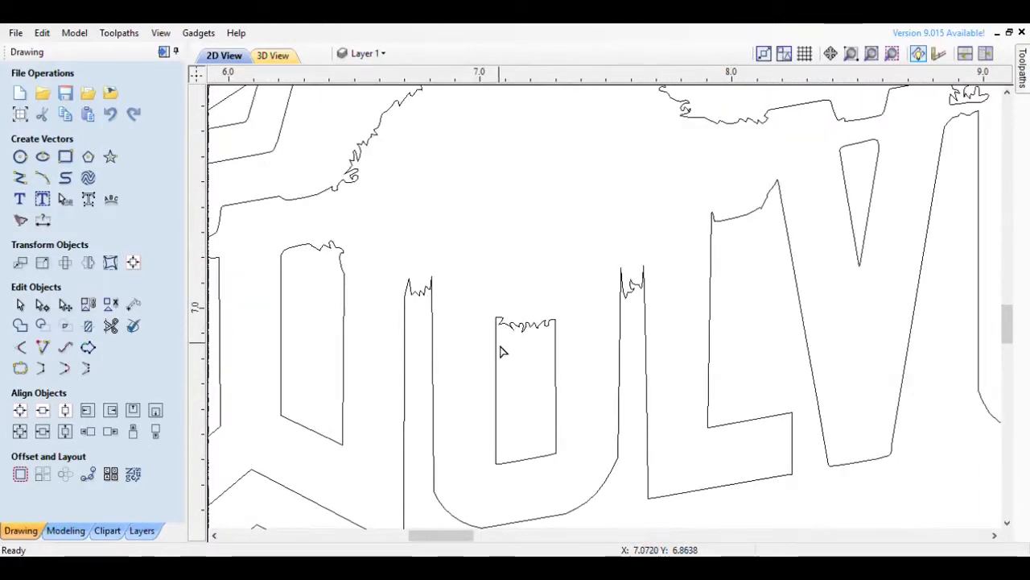
{"action": "left_click", "coordinate": [501, 351]}
{"action": "scroll", "coordinate": [495, 322], "scroll_direction": "up", "scroll_amount": 5}
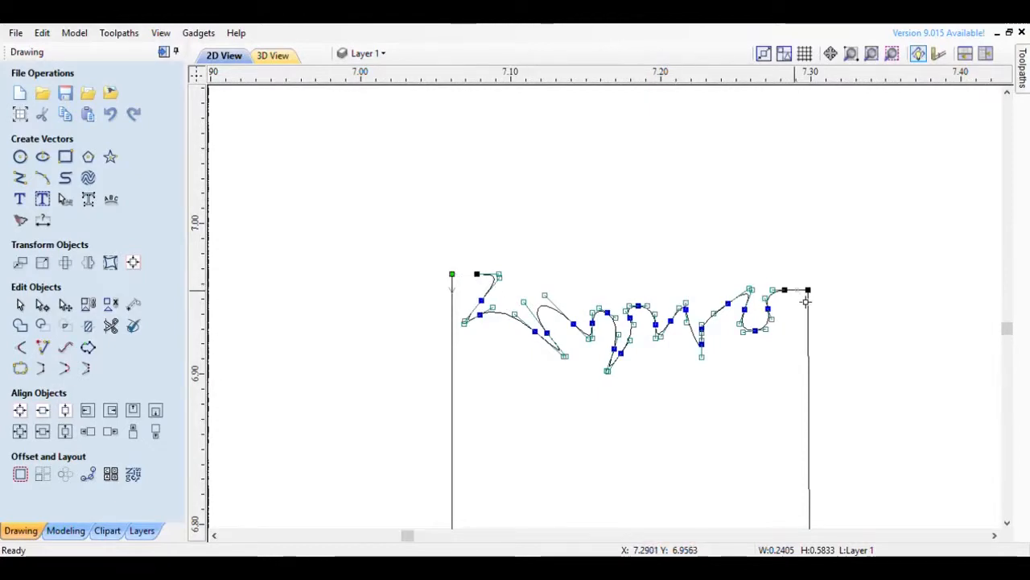
{"action": "key", "text": "d"}
{"action": "left_click", "coordinate": [770, 297]}
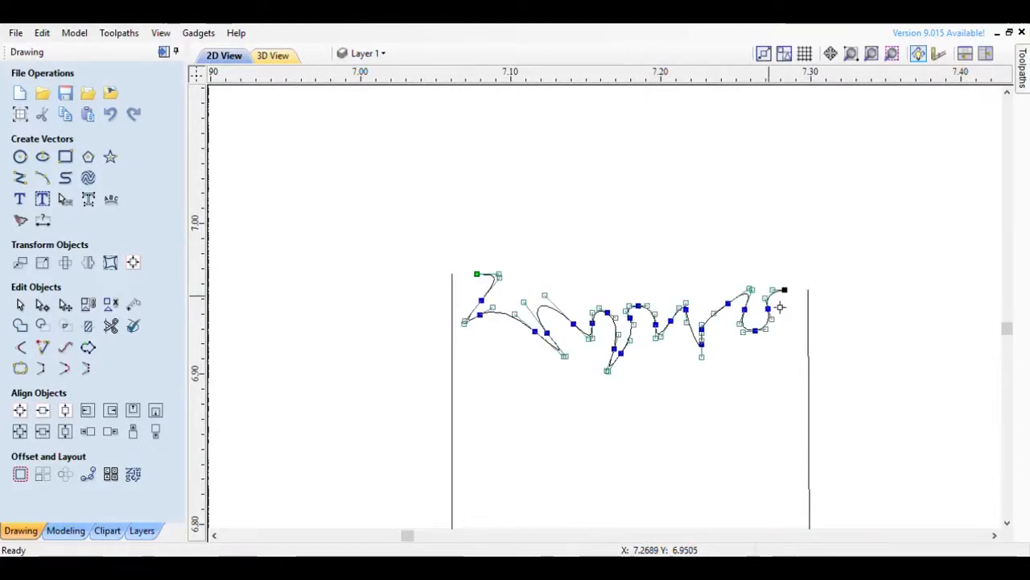
{"action": "key", "text": "Delete"}
Step: Remove the spans joining the jagged top edge between the letters W and O, and delete the detached jagged piece
{"action": "scroll", "coordinate": [805, 330], "scroll_direction": "down", "scroll_amount": 3}
{"action": "scroll", "coordinate": [784, 327], "scroll_direction": "down", "scroll_amount": 5}
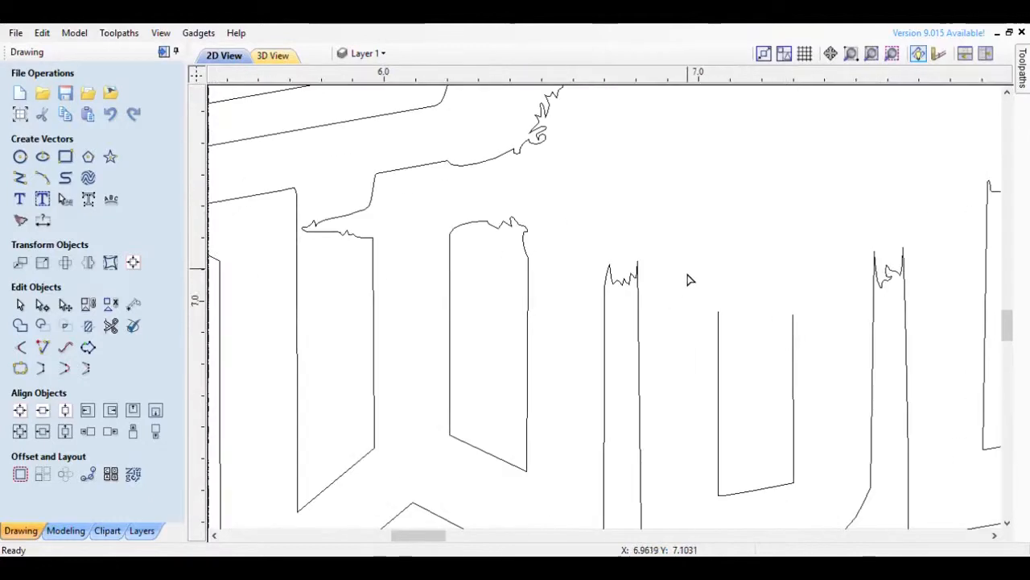
{"action": "scroll", "coordinate": [646, 290], "scroll_direction": "up", "scroll_amount": 1}
{"action": "scroll", "coordinate": [632, 281], "scroll_direction": "down", "scroll_amount": 2}
{"action": "scroll", "coordinate": [627, 278], "scroll_direction": "up", "scroll_amount": 2}
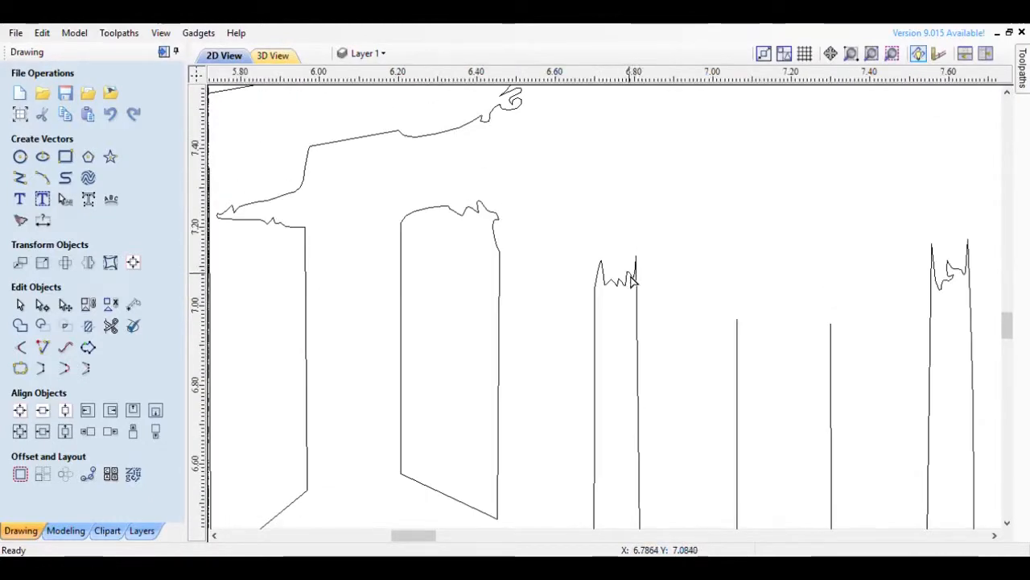
{"action": "left_click", "coordinate": [635, 276]}
{"action": "scroll", "coordinate": [644, 273], "scroll_direction": "up", "scroll_amount": 5}
{"action": "scroll", "coordinate": [619, 278], "scroll_direction": "up", "scroll_amount": 1}
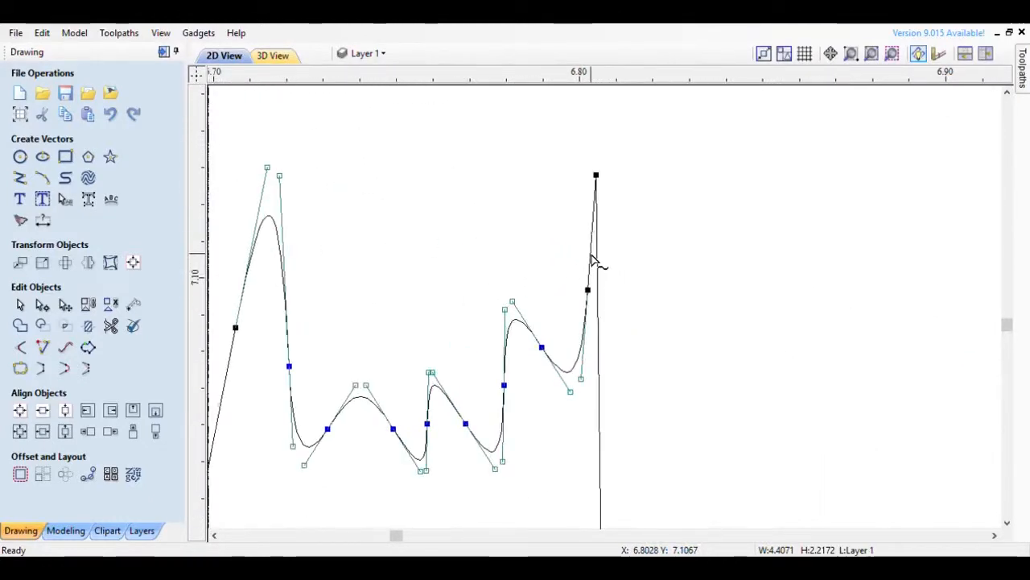
{"action": "scroll", "coordinate": [602, 253], "scroll_direction": "down", "scroll_amount": 2}
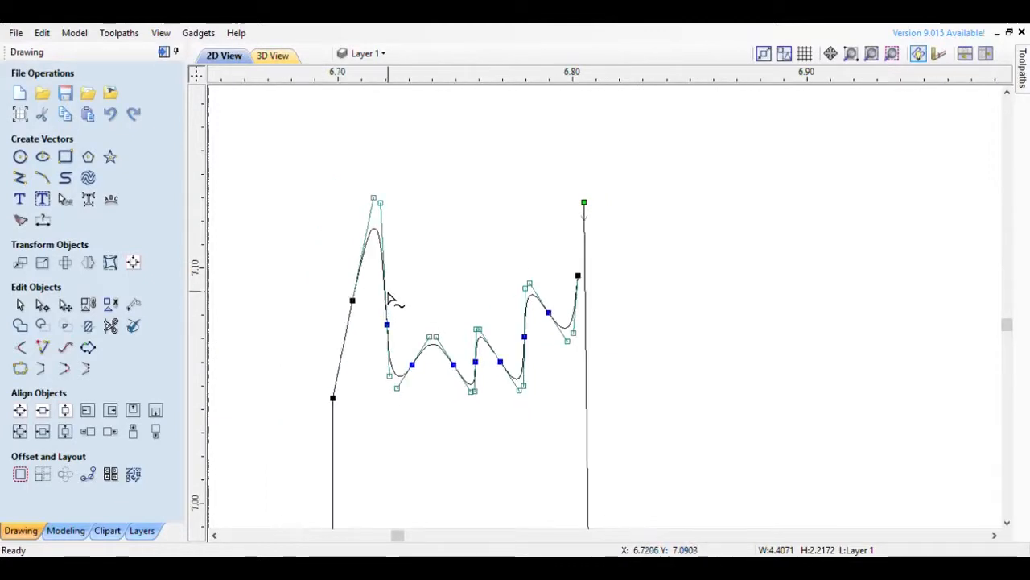
{"action": "key", "text": "r"}
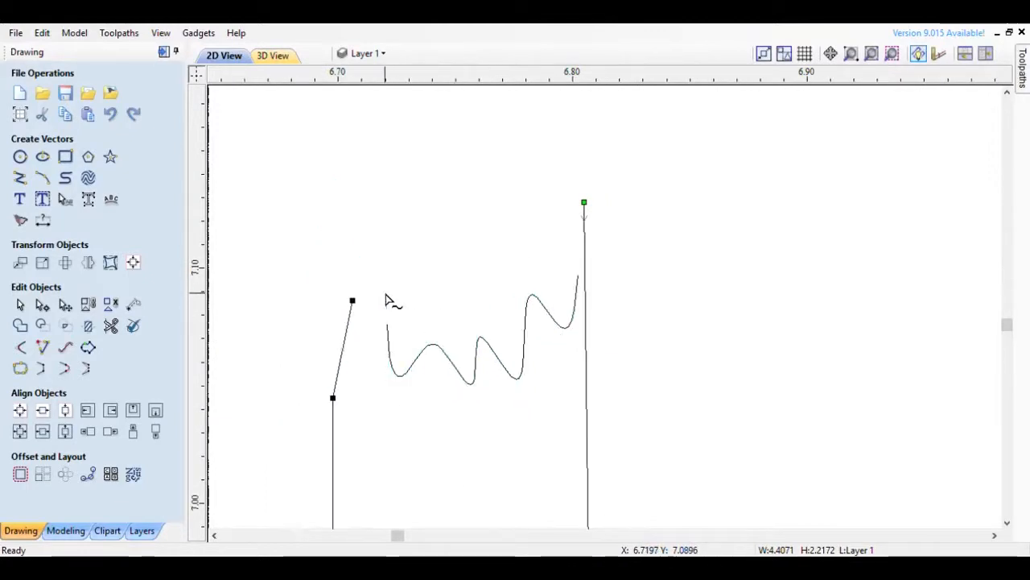
{"action": "left_click", "coordinate": [491, 344]}
{"action": "key", "text": "Delete"}
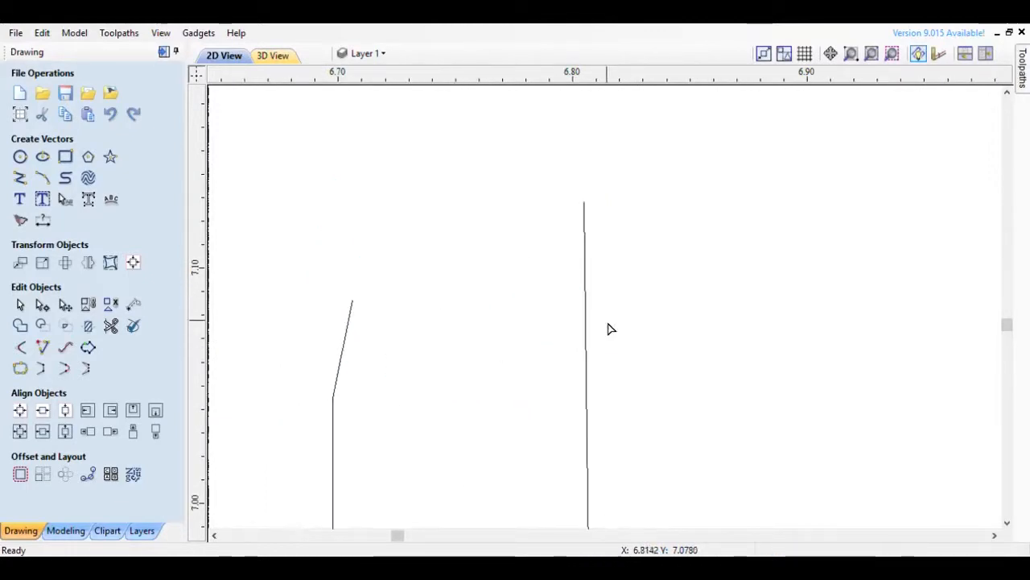
Step: Remove the spans joining the jagged top edge between the letters O and L, and delete the detached jagged piece
{"action": "scroll", "coordinate": [588, 311], "scroll_direction": "down", "scroll_amount": 5}
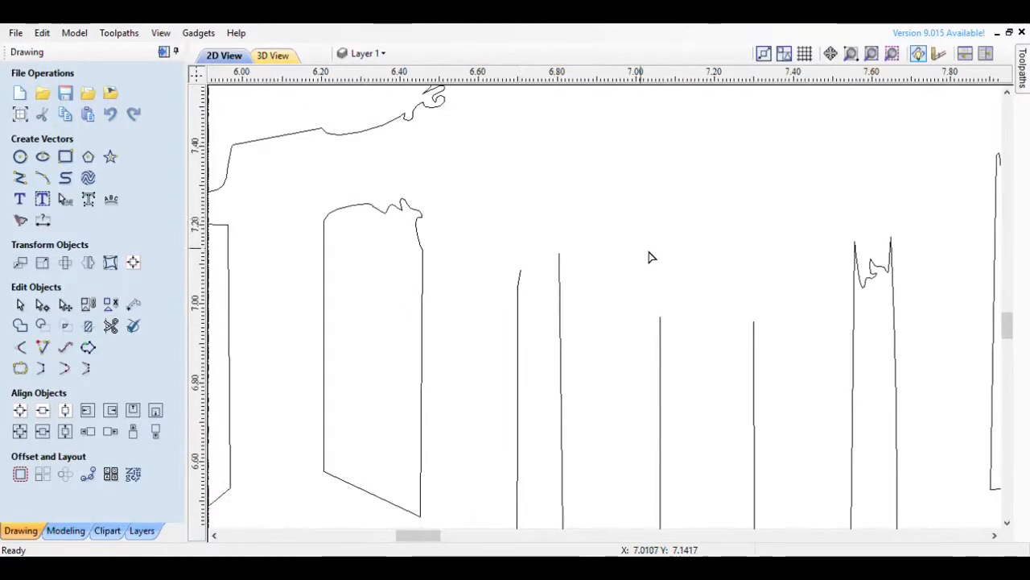
{"action": "scroll", "coordinate": [847, 273], "scroll_direction": "up", "scroll_amount": 3}
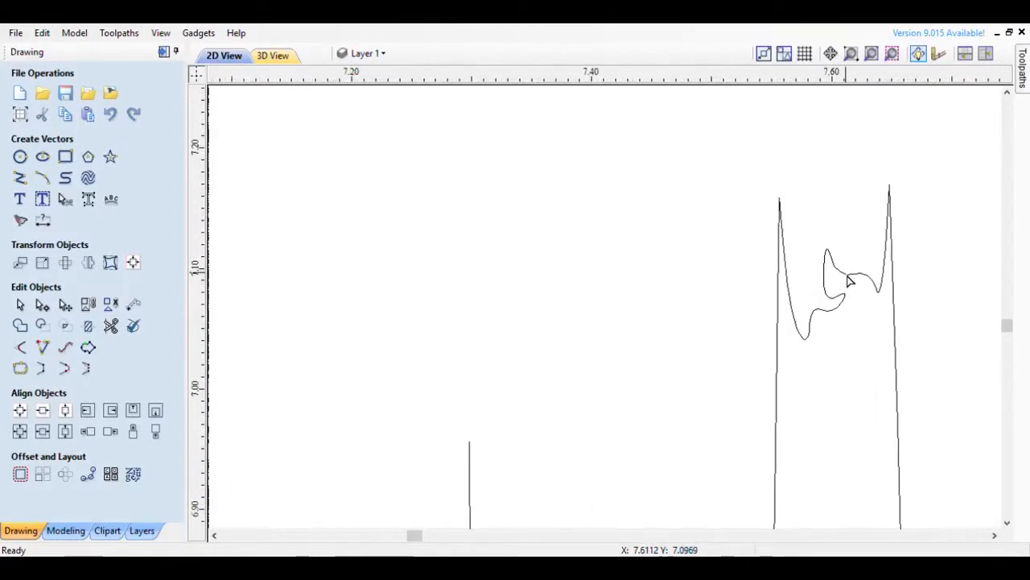
{"action": "left_click", "coordinate": [850, 279]}
{"action": "scroll", "coordinate": [719, 233], "scroll_direction": "up", "scroll_amount": 2}
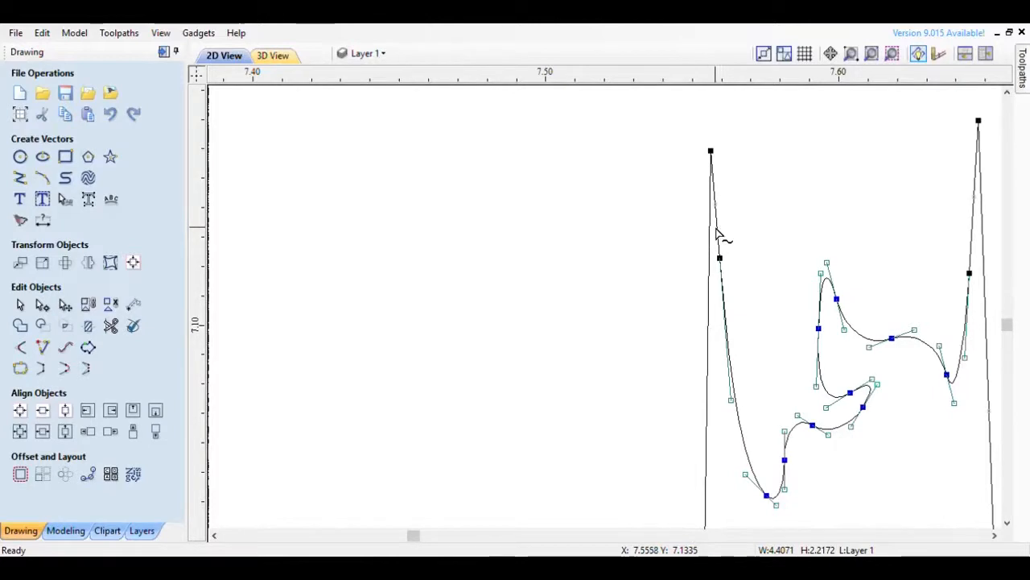
{"action": "left_click", "coordinate": [718, 234]}
{"action": "left_click", "coordinate": [988, 213]}
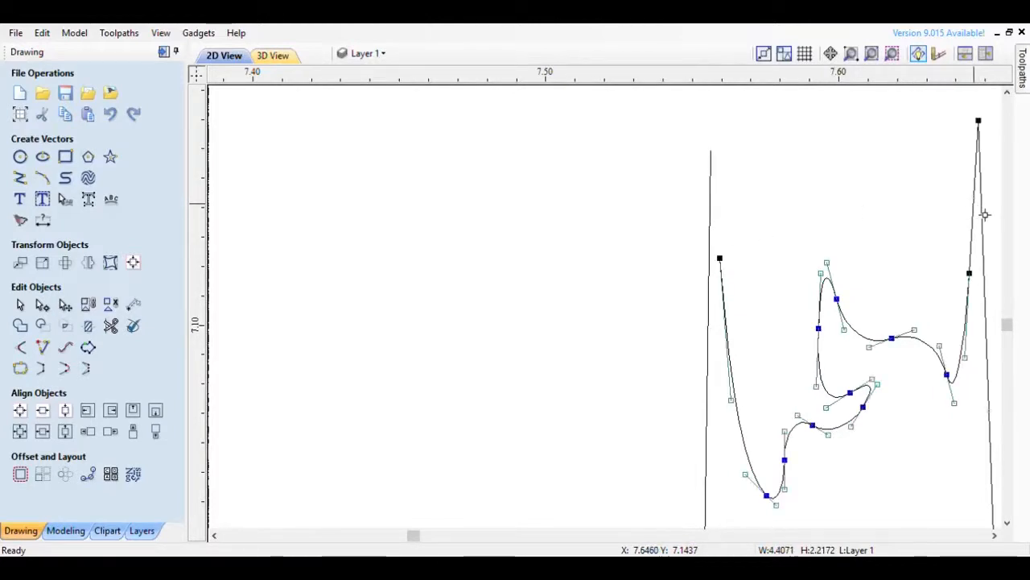
{"action": "left_click", "coordinate": [985, 214]}
{"action": "scroll", "coordinate": [807, 258], "scroll_direction": "down", "scroll_amount": 2}
{"action": "left_click", "coordinate": [842, 299]}
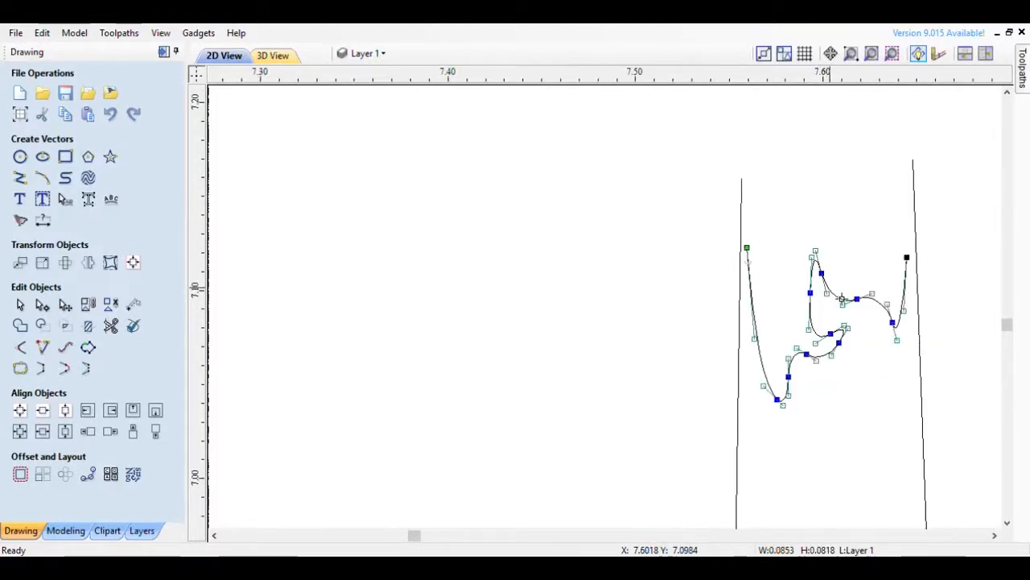
{"action": "key", "text": "Delete"}
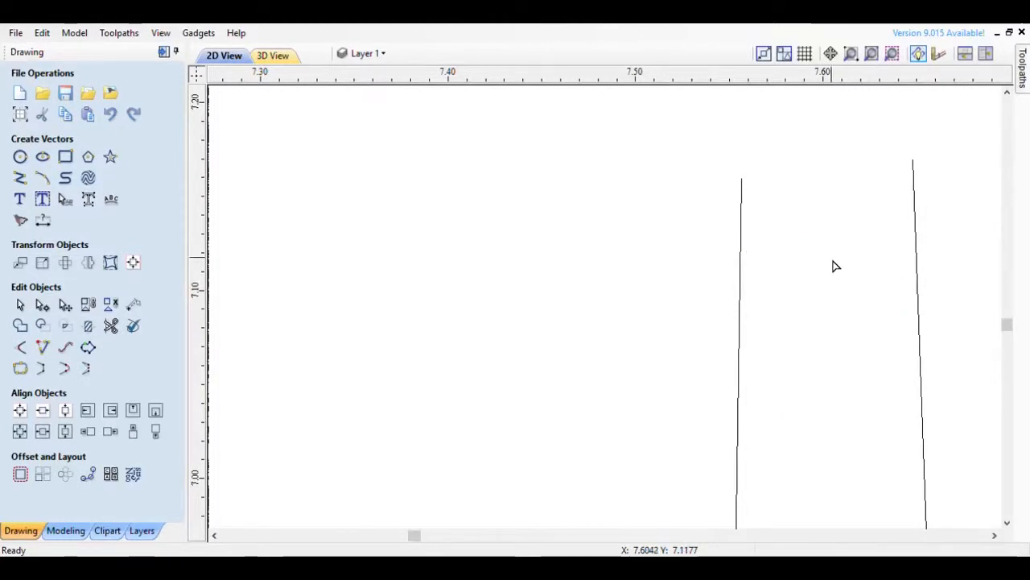
{"action": "scroll", "coordinate": [835, 266], "scroll_direction": "down", "scroll_amount": 8}
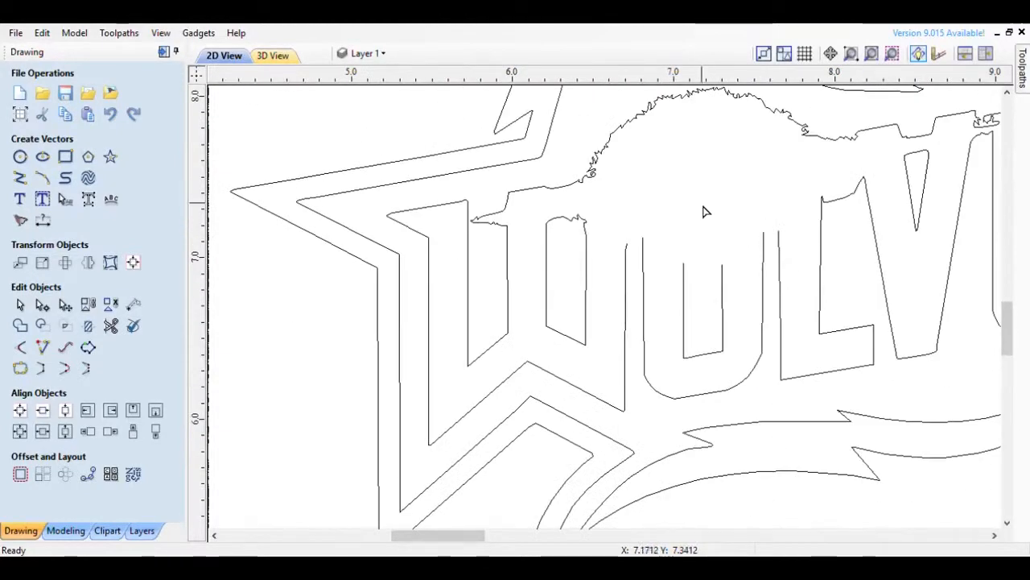
{"action": "scroll", "coordinate": [669, 210], "scroll_direction": "down", "scroll_amount": 4}
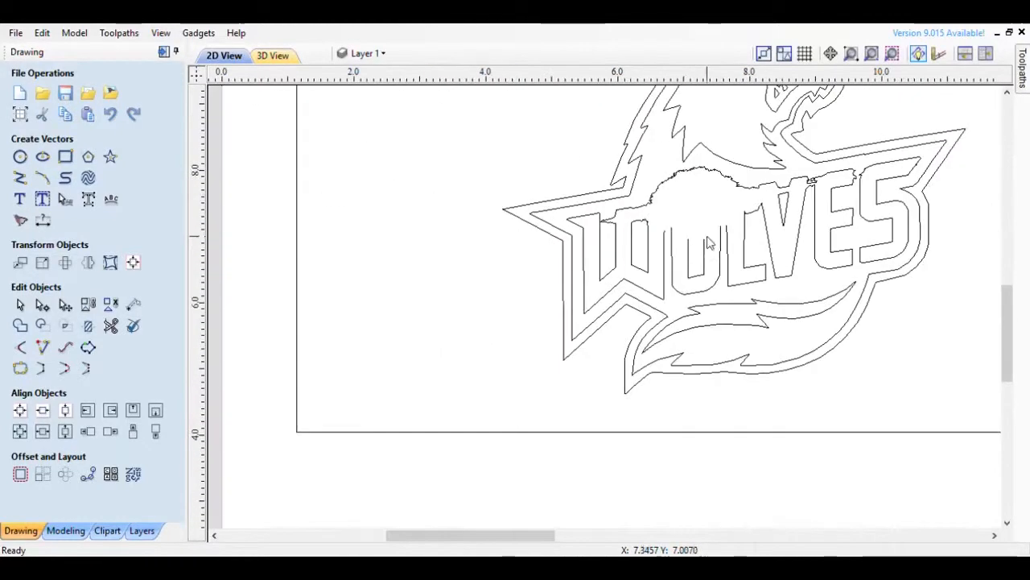
Step: Select the open outer and inner outlines of the letter O together
{"action": "scroll", "coordinate": [692, 233], "scroll_direction": "up", "scroll_amount": 5}
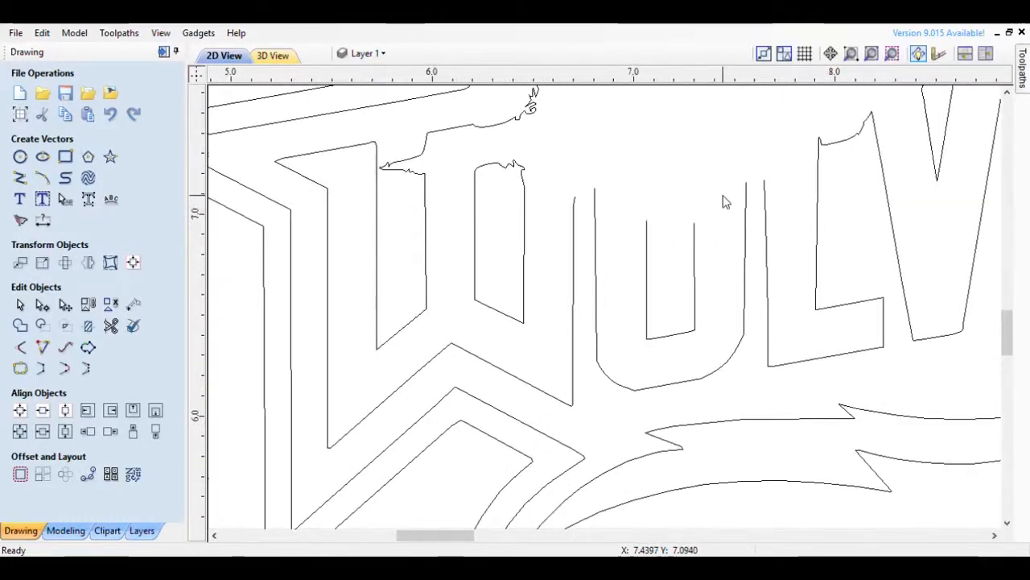
{"action": "left_click", "coordinate": [595, 237]}
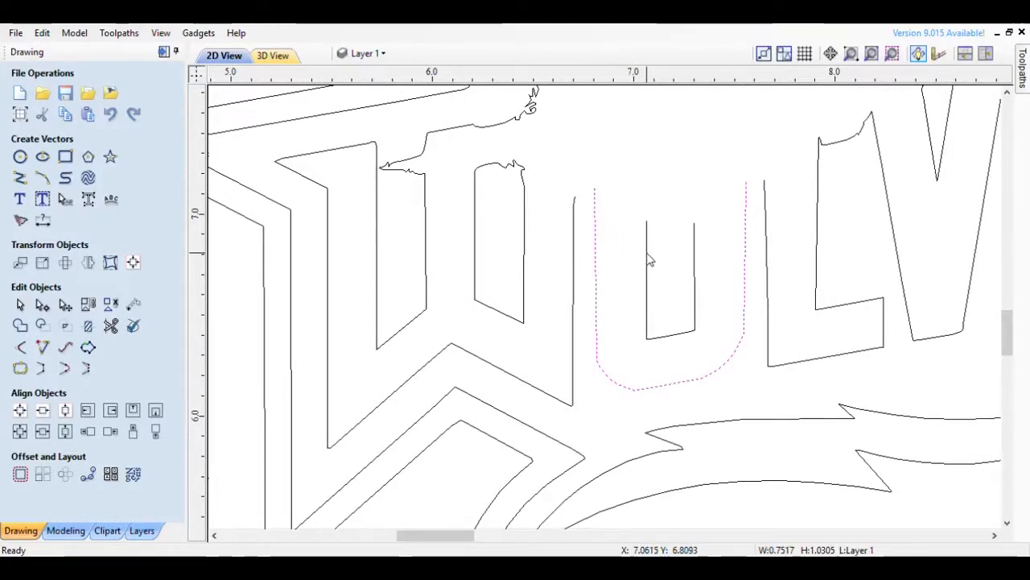
{"action": "left_click", "coordinate": [631, 206]}
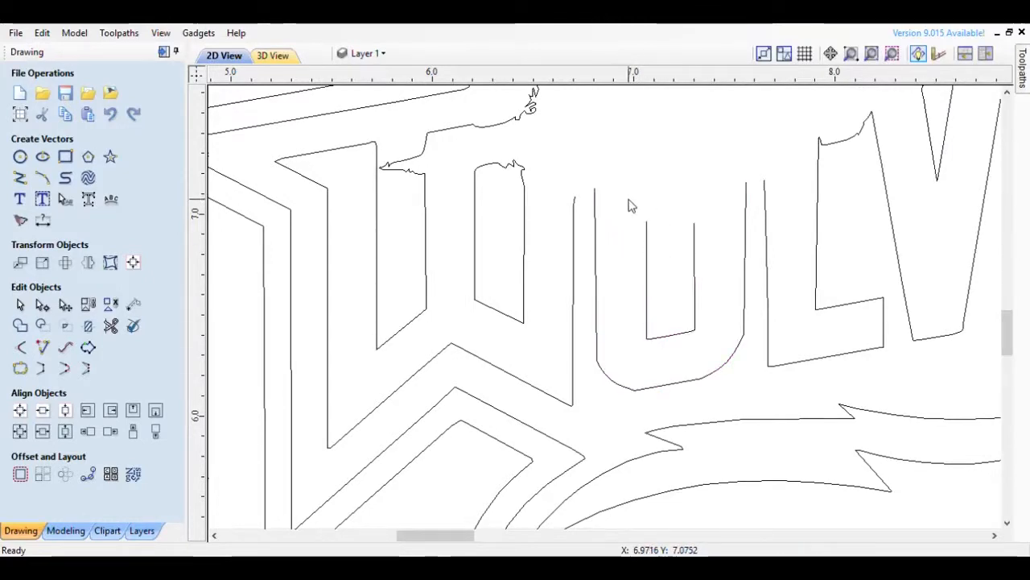
{"action": "left_click", "coordinate": [596, 234]}
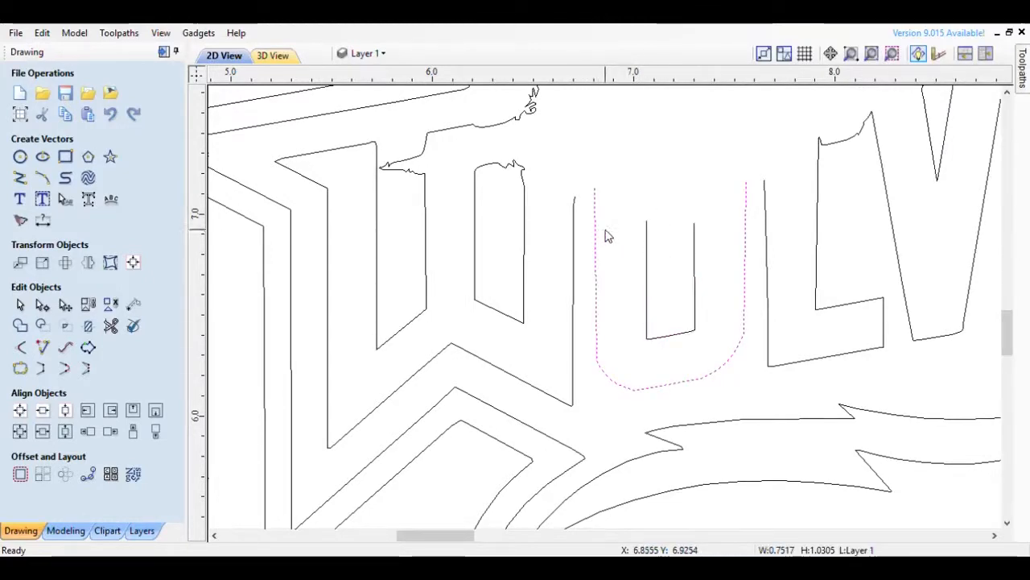
{"action": "left_click", "coordinate": [647, 263], "text": "shift"}
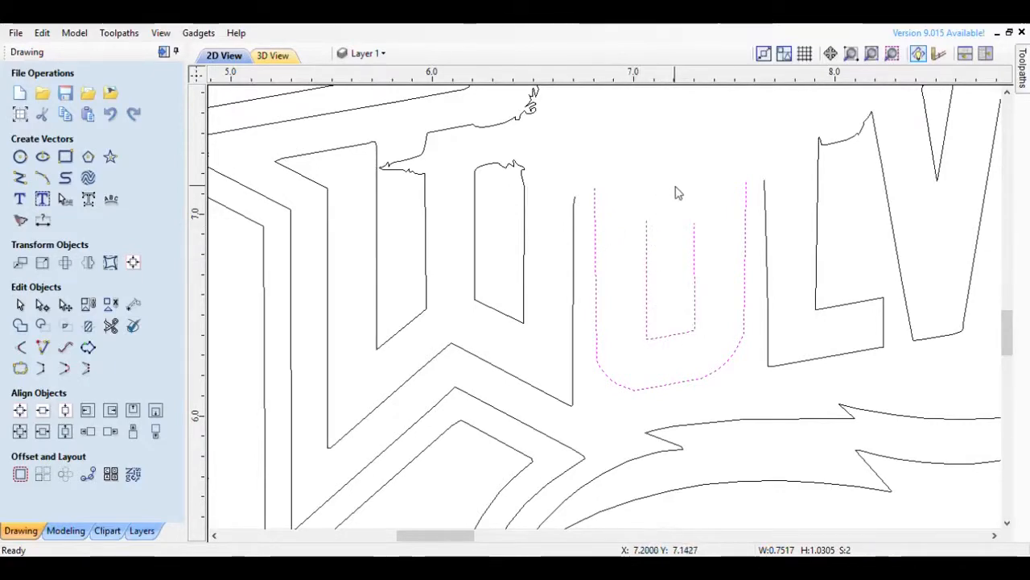
Step: Examine the shape of the letter O's top in the original logo bitmap
{"action": "scroll", "coordinate": [576, 226], "scroll_direction": "down", "scroll_amount": 10}
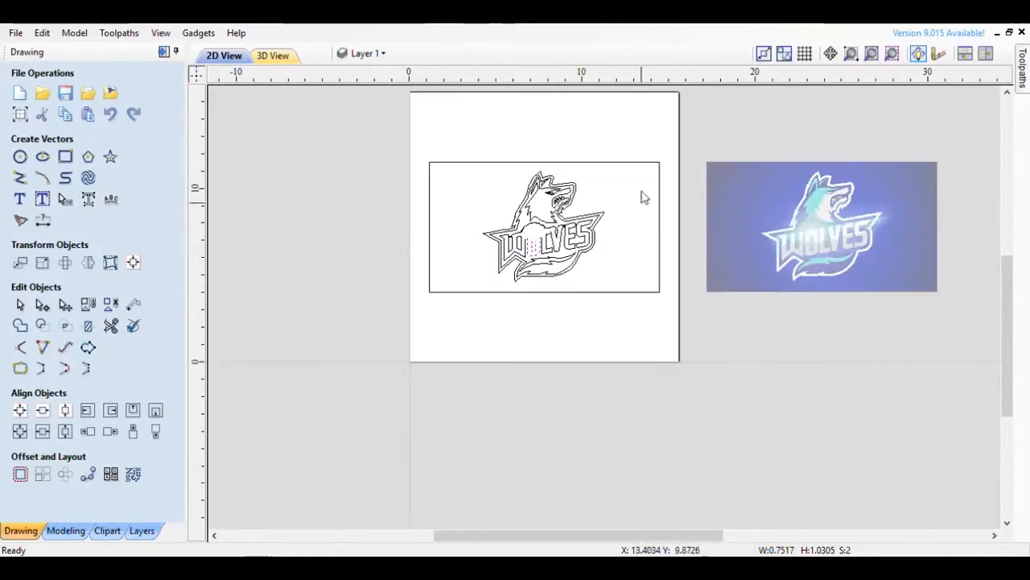
{"action": "scroll", "coordinate": [812, 261], "scroll_direction": "up", "scroll_amount": 2}
{"action": "scroll", "coordinate": [812, 251], "scroll_direction": "up", "scroll_amount": 5}
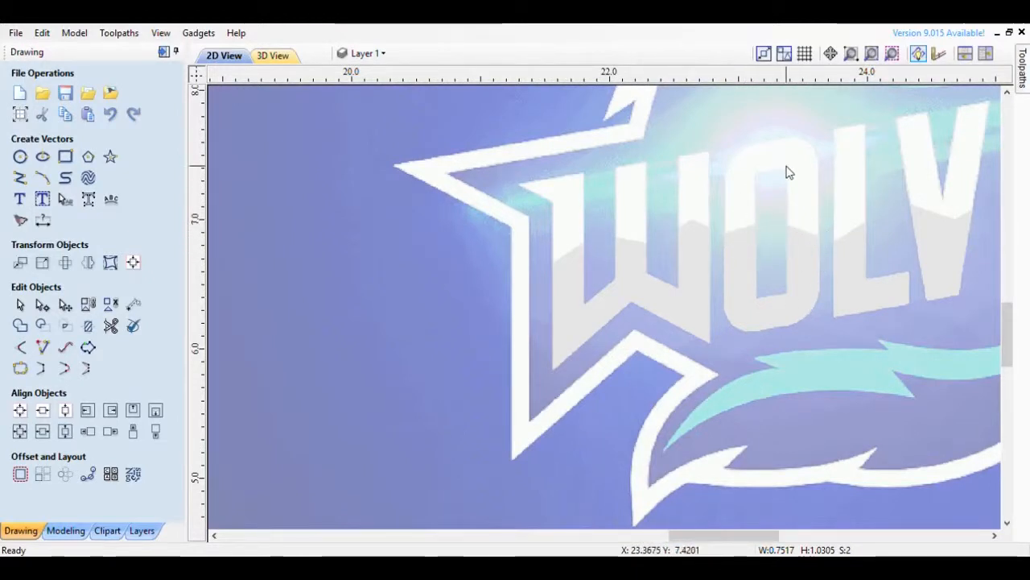
{"action": "scroll", "coordinate": [813, 182], "scroll_direction": "down", "scroll_amount": 5}
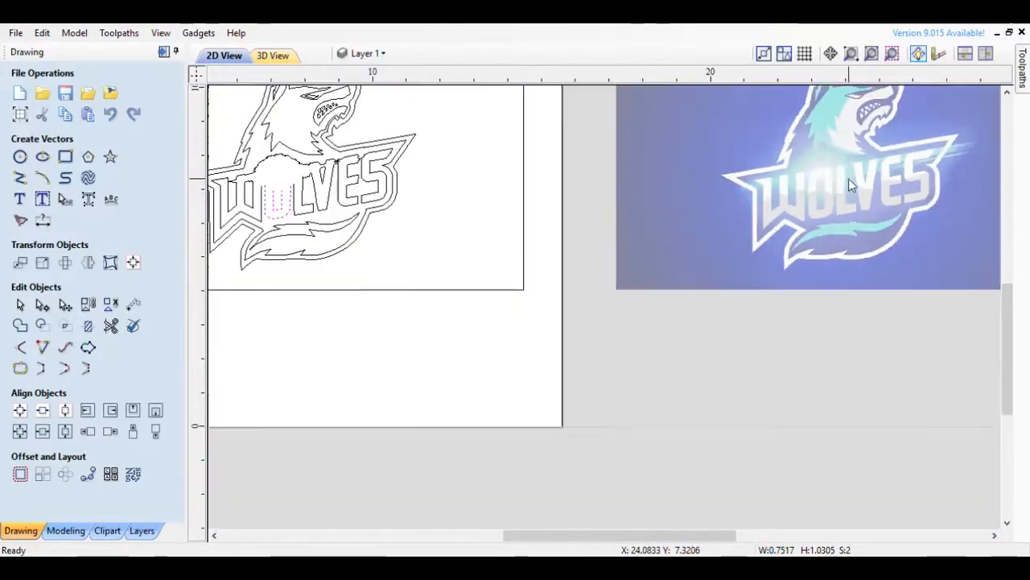
{"action": "scroll", "coordinate": [837, 179], "scroll_direction": "down", "scroll_amount": 2}
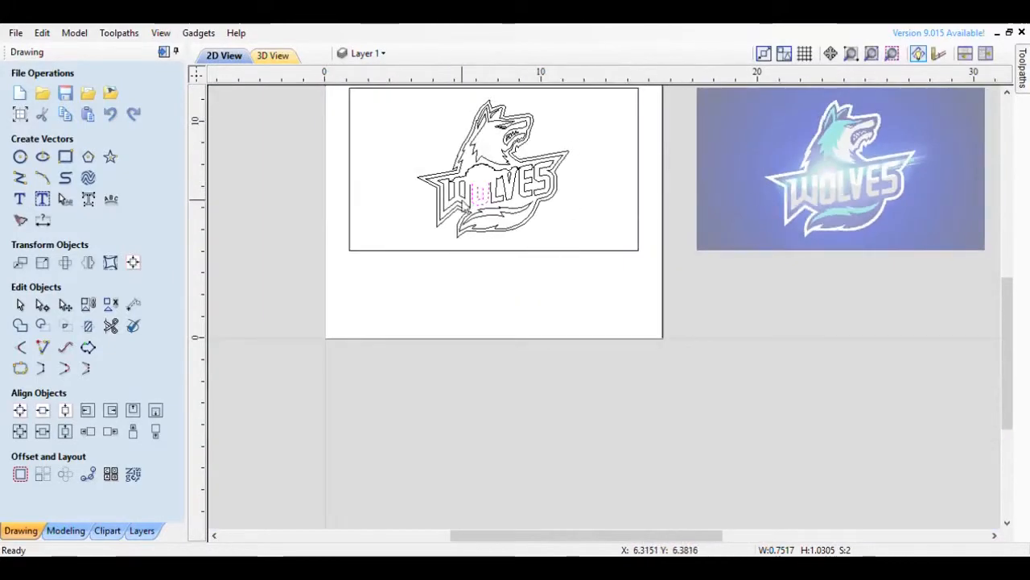
{"action": "scroll", "coordinate": [490, 184], "scroll_direction": "up", "scroll_amount": 2}
{"action": "scroll", "coordinate": [489, 184], "scroll_direction": "up", "scroll_amount": 3}
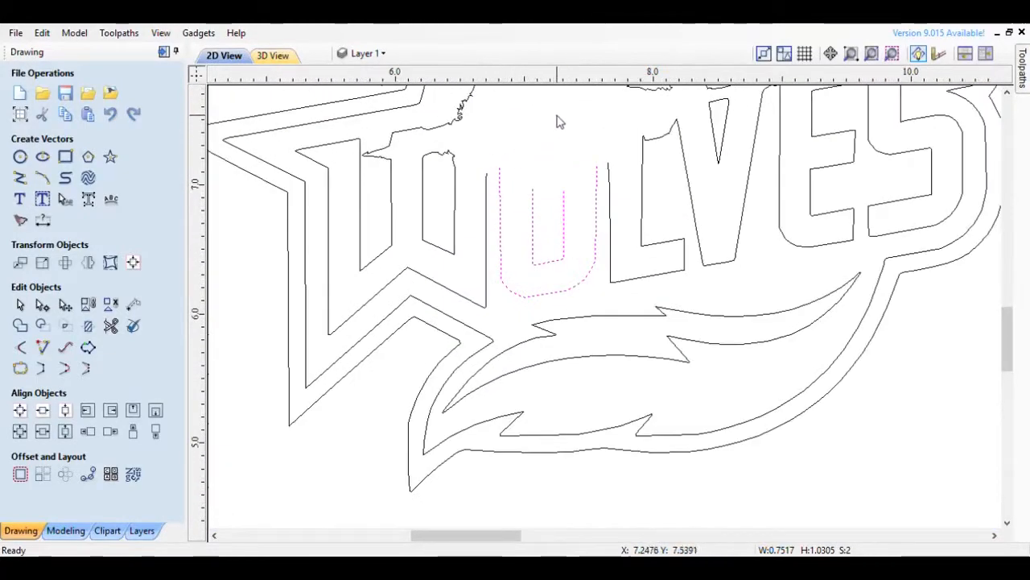
Step: Duplicate the two open O outlines in place and mirror the copies upward above the originals
{"action": "left_click", "coordinate": [566, 206]}
{"action": "scroll", "coordinate": [559, 196], "scroll_direction": "down", "scroll_amount": 1}
{"action": "scroll", "coordinate": [525, 118], "scroll_direction": "up", "scroll_amount": 4}
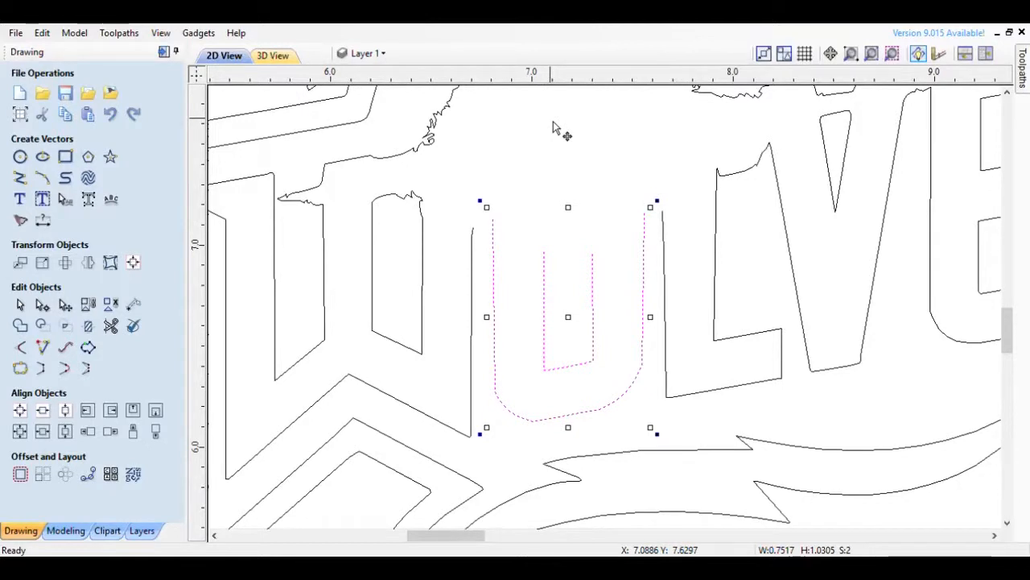
{"action": "key", "text": "ctrl+v"}
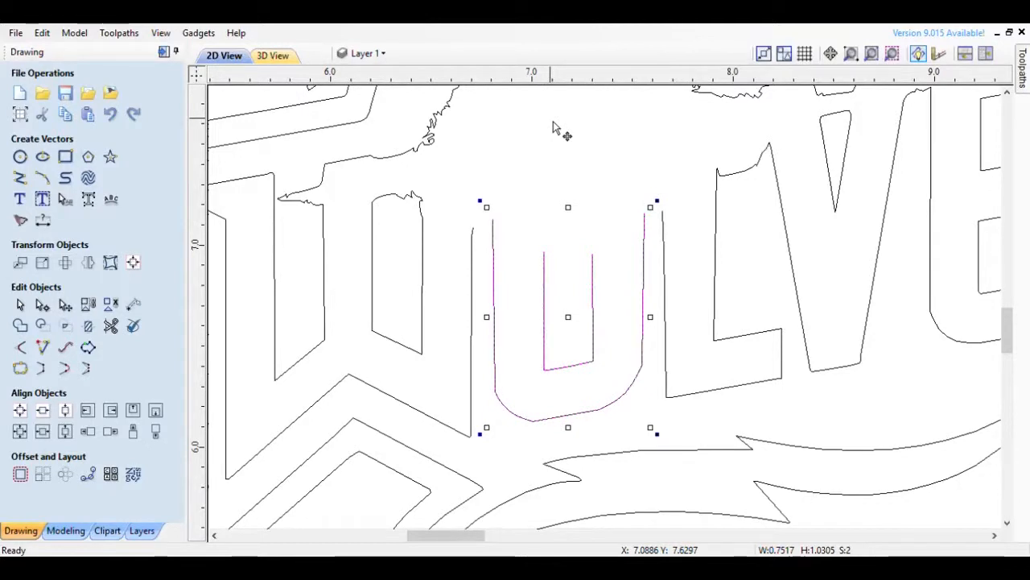
{"action": "left_click", "coordinate": [89, 263]}
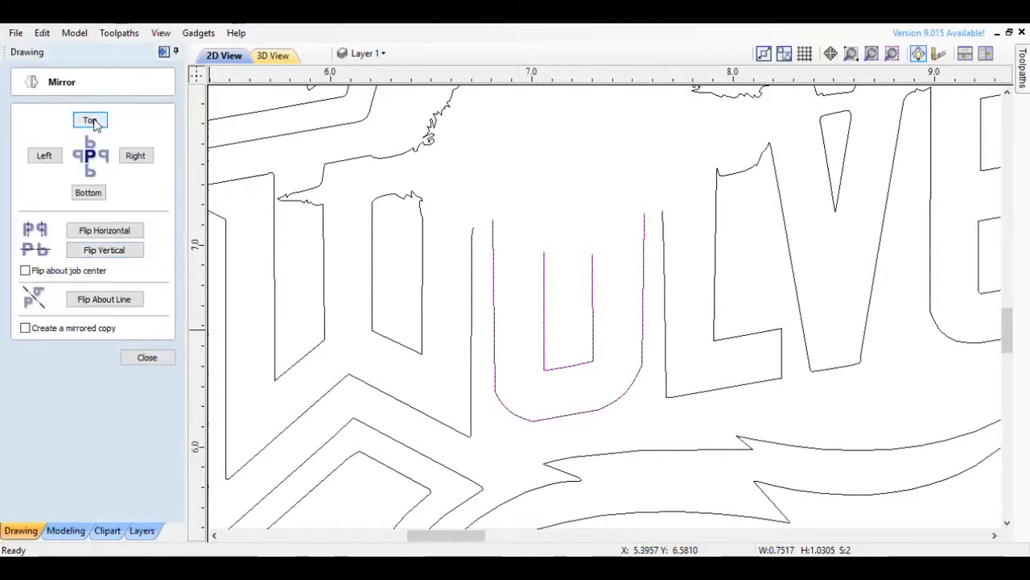
{"action": "left_click", "coordinate": [91, 121]}
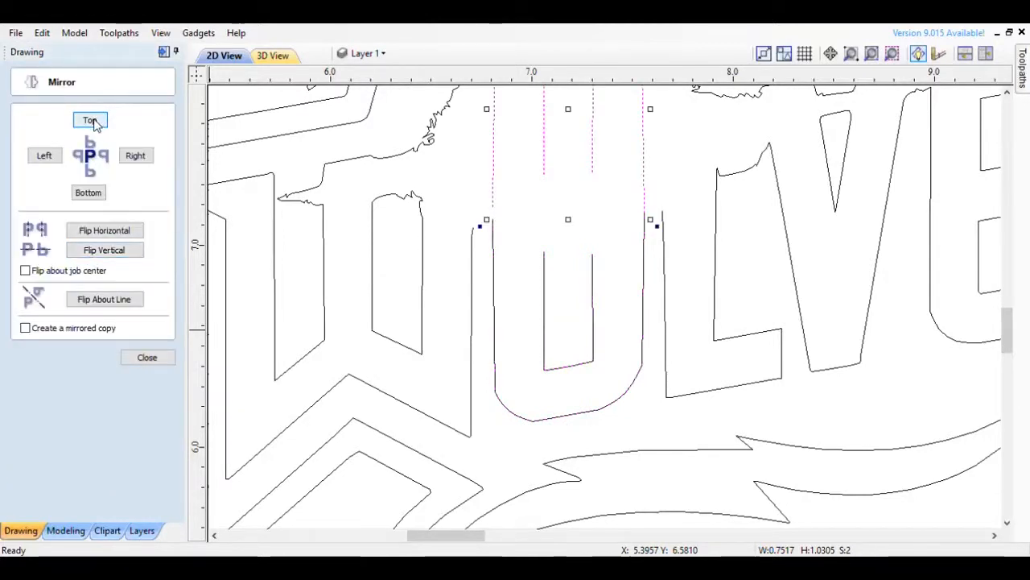
{"action": "left_click", "coordinate": [146, 358]}
Step: Move the mirrored copies straight down until their sides overlap the lower half of the letter O
{"action": "scroll", "coordinate": [567, 225], "scroll_direction": "down", "scroll_amount": 3}
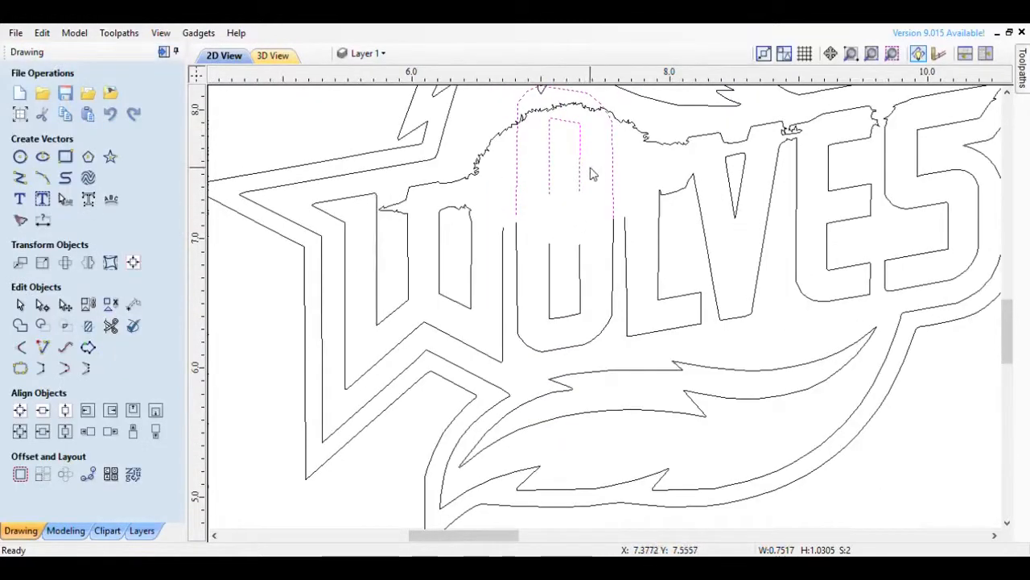
{"action": "left_click_drag", "start_coordinate": [582, 168], "coordinate": [582, 164]}
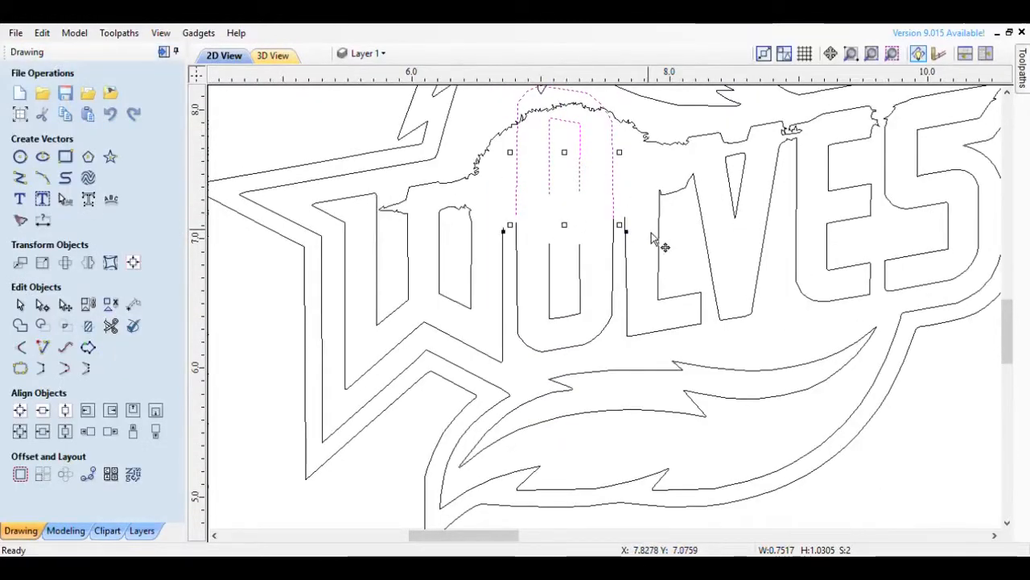
{"action": "key", "text": "Down"}
{"action": "key", "text": "Down"}
{"action": "key", "text": "Down"}
{"action": "key", "text": "Down"}
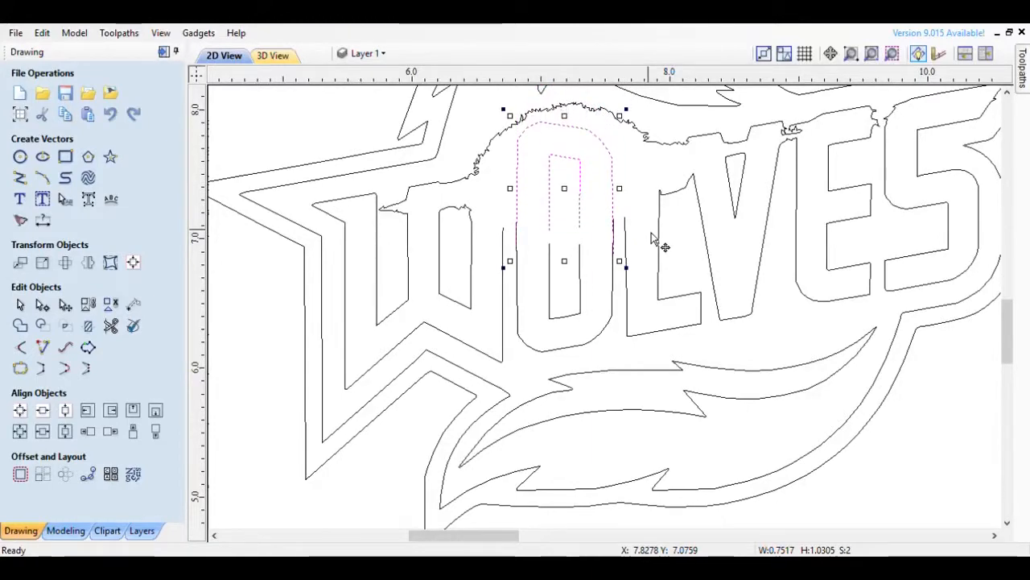
{"action": "key", "text": "Down"}
{"action": "key", "text": "Down"}
{"action": "key", "text": "Down"}
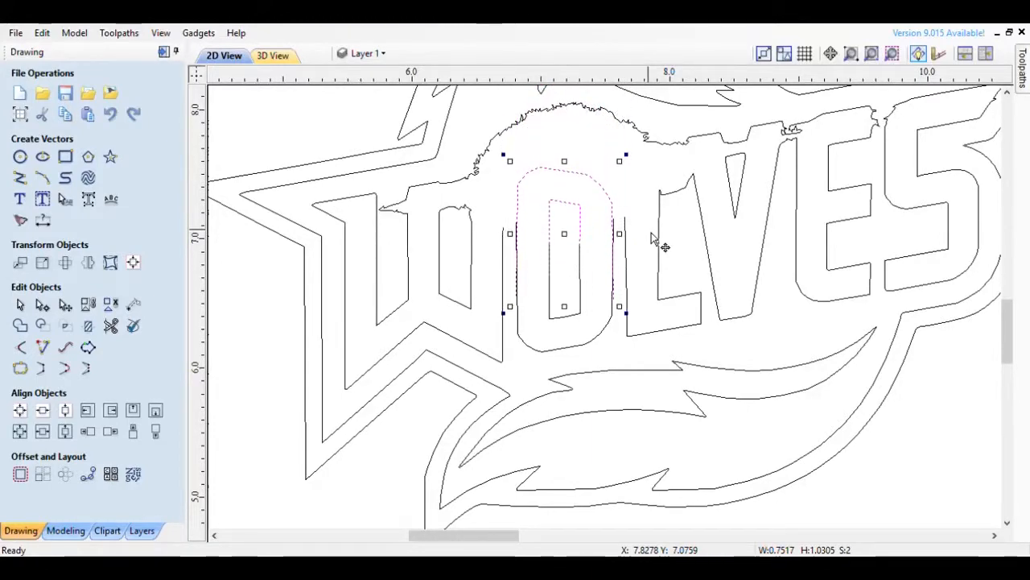
Step: Check how the overlapping O halves line up and compare the slope of the top with the logo bitmap
{"action": "scroll", "coordinate": [571, 254], "scroll_direction": "down", "scroll_amount": 2}
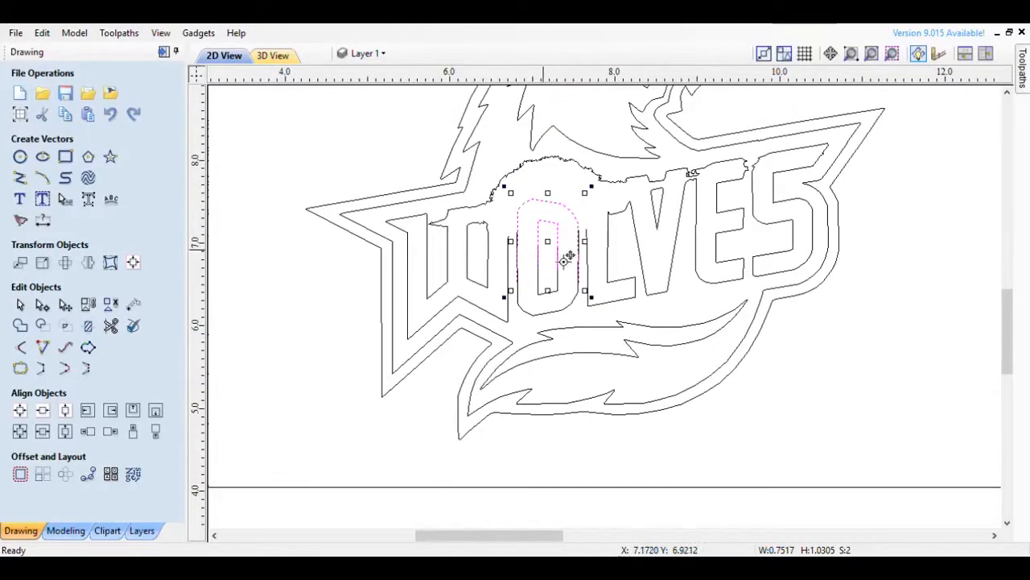
{"action": "scroll", "coordinate": [565, 252], "scroll_direction": "up", "scroll_amount": 2}
{"action": "scroll", "coordinate": [601, 250], "scroll_direction": "up", "scroll_amount": 3}
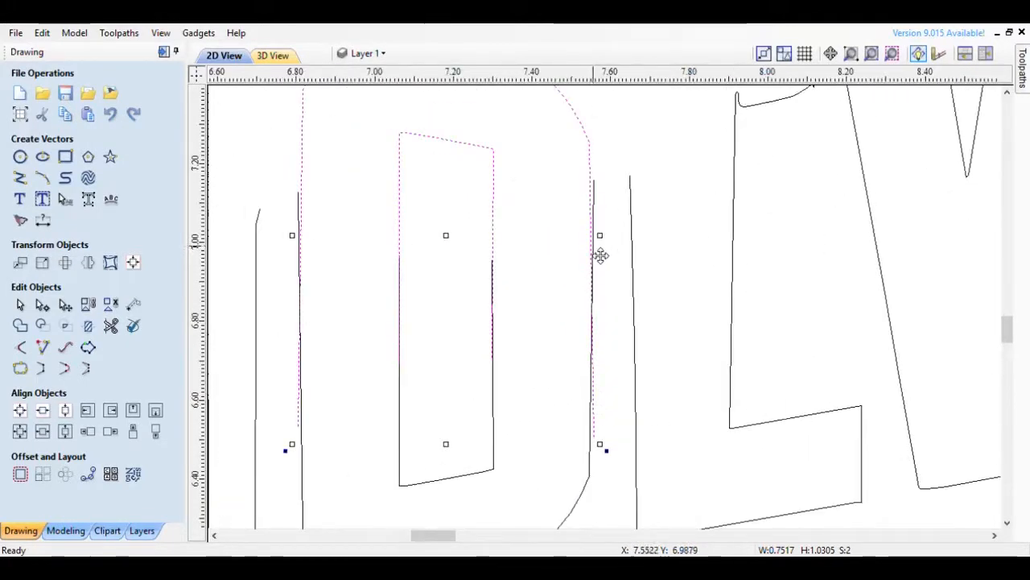
{"action": "scroll", "coordinate": [519, 306], "scroll_direction": "down", "scroll_amount": 1}
{"action": "scroll", "coordinate": [544, 300], "scroll_direction": "down", "scroll_amount": 1}
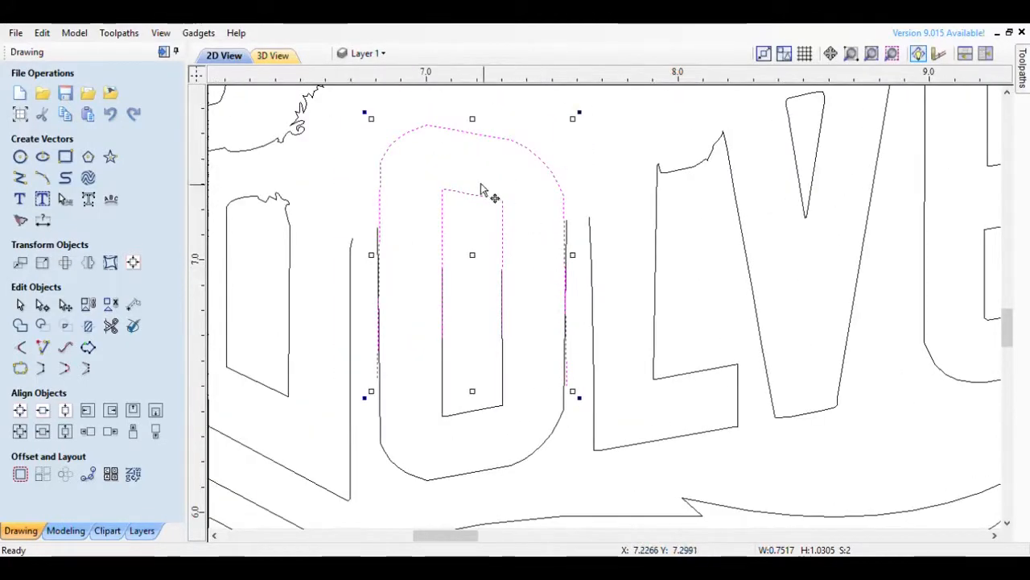
{"action": "scroll", "coordinate": [481, 189], "scroll_direction": "down", "scroll_amount": 6}
{"action": "scroll", "coordinate": [745, 211], "scroll_direction": "up", "scroll_amount": 3}
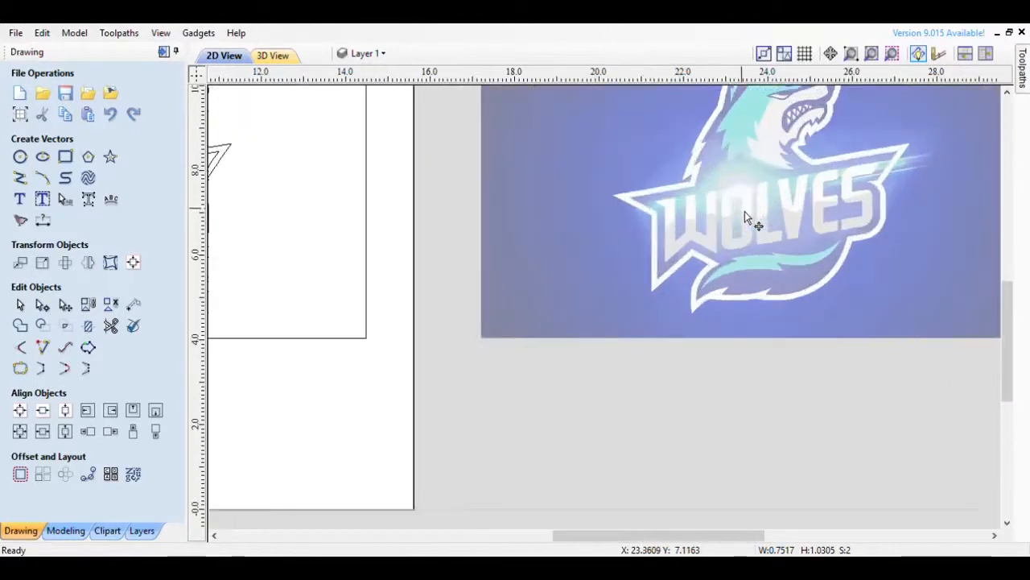
{"action": "scroll", "coordinate": [745, 211], "scroll_direction": "up", "scroll_amount": 2}
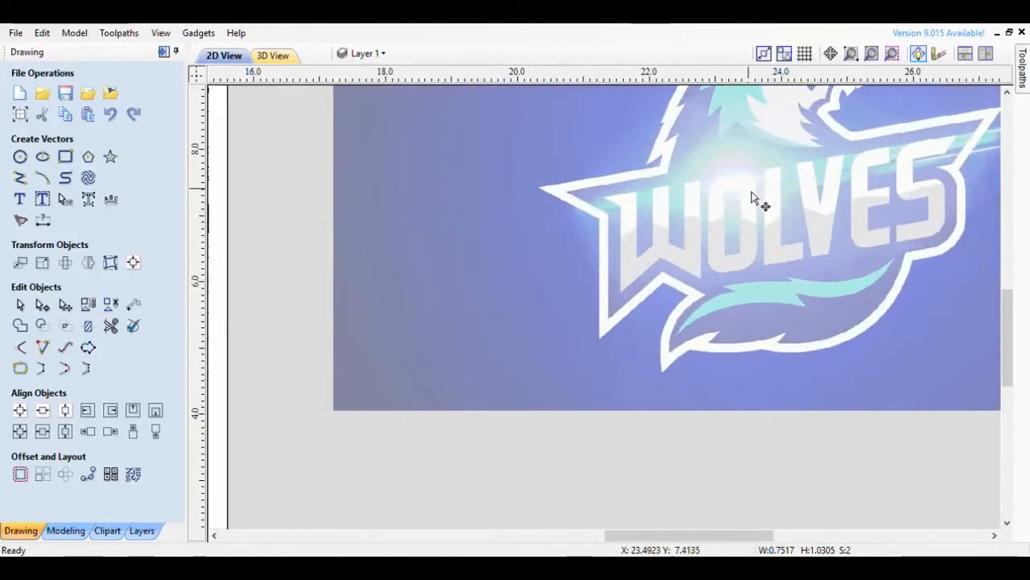
{"action": "scroll", "coordinate": [818, 215], "scroll_direction": "down", "scroll_amount": 4}
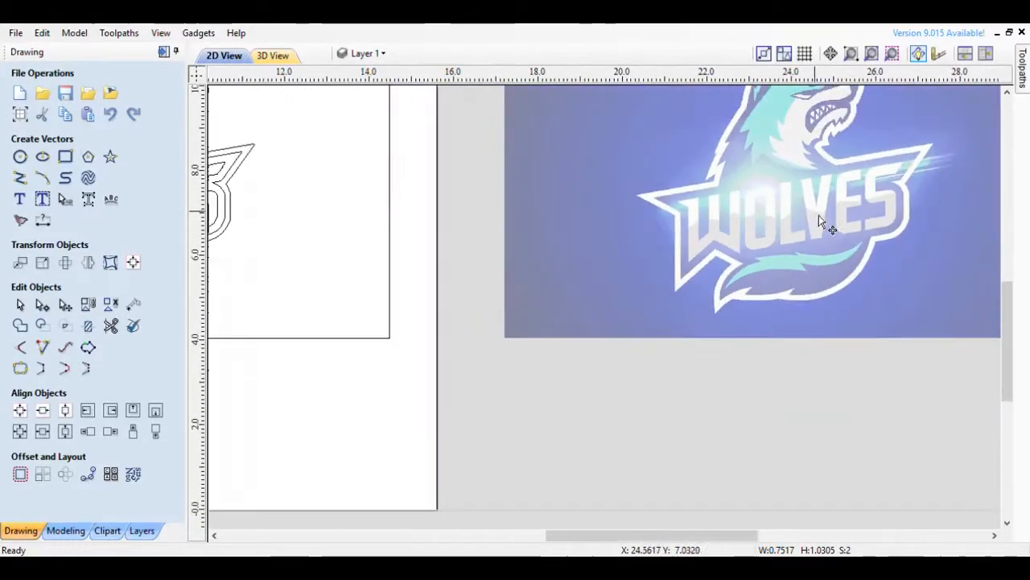
{"action": "scroll", "coordinate": [531, 213], "scroll_direction": "up", "scroll_amount": 5}
{"action": "scroll", "coordinate": [535, 206], "scroll_direction": "up", "scroll_amount": 2}
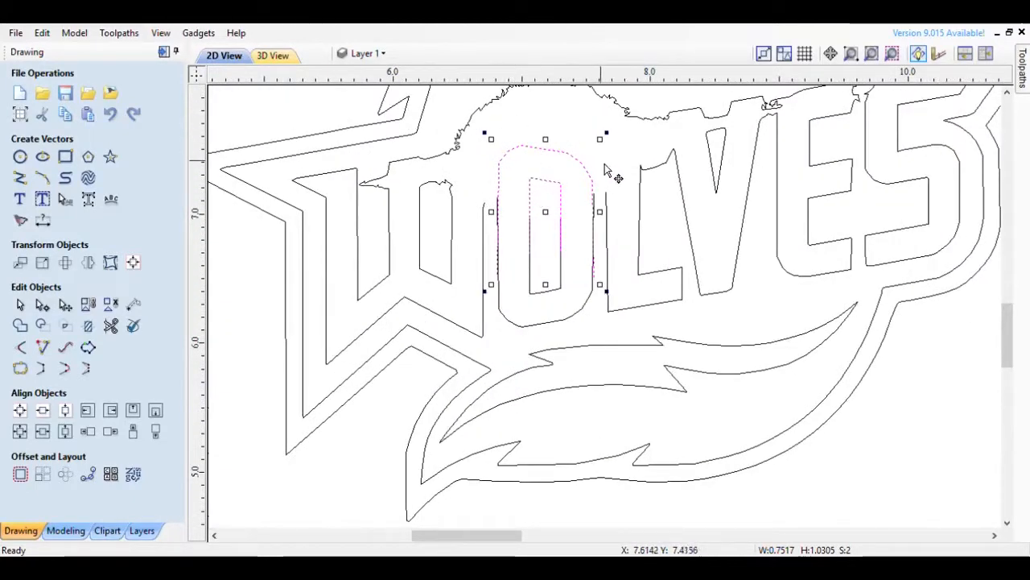
Step: Mirror the upper half of the letter O to its right so the top slopes the other way
{"action": "left_click", "coordinate": [88, 264]}
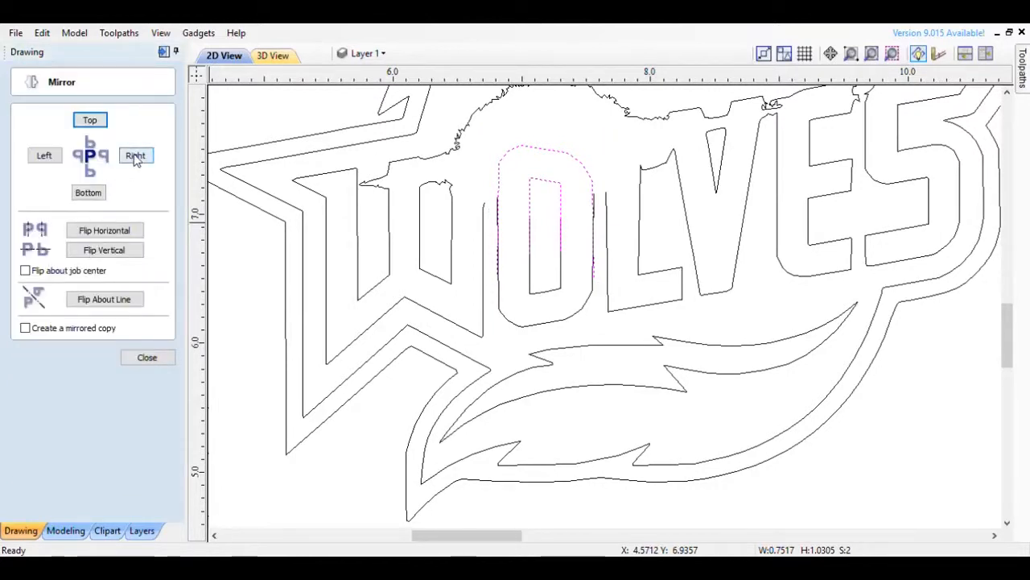
{"action": "left_click", "coordinate": [136, 157]}
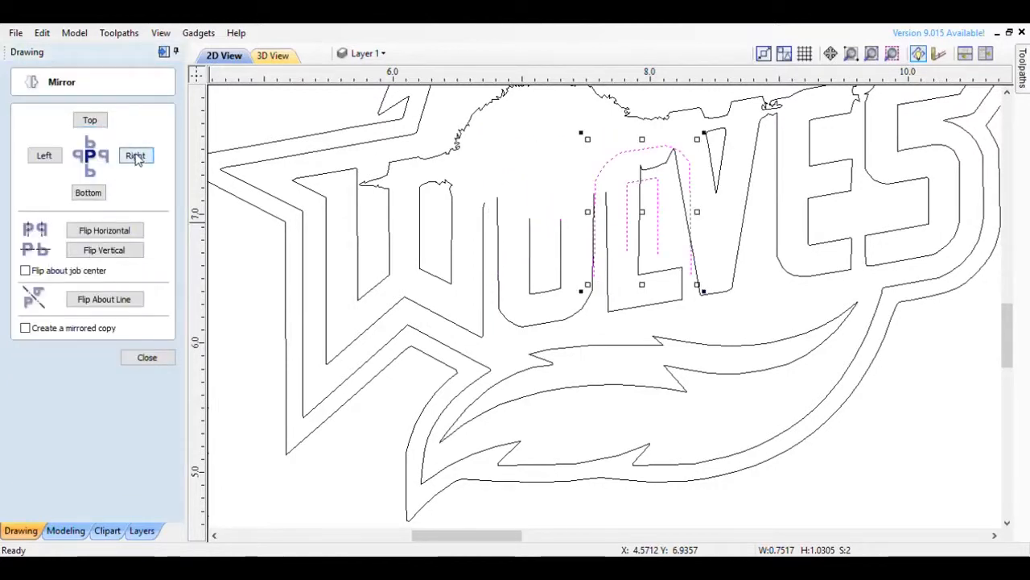
{"action": "left_click", "coordinate": [148, 359]}
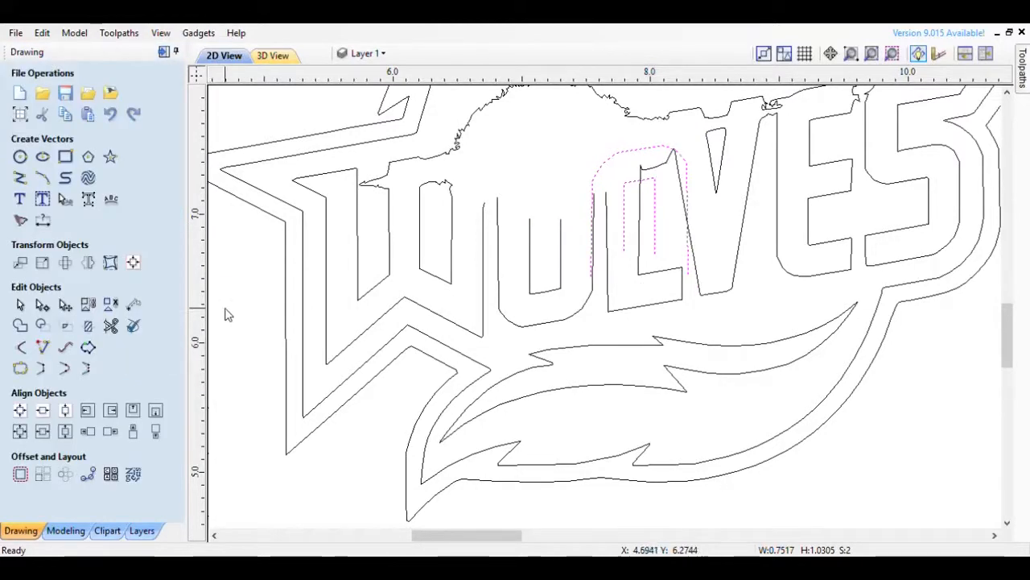
Step: Nudge the mirrored upper half left until its sides line up with the lower half of the O, and deselect it
{"action": "key", "text": "Left"}
{"action": "key", "text": "Left"}
{"action": "key", "text": "Left"}
{"action": "key", "text": "Left"}
{"action": "key", "text": "Left"}
{"action": "key", "text": "Left"}
{"action": "key", "text": "Left"}
{"action": "key", "text": "Left"}
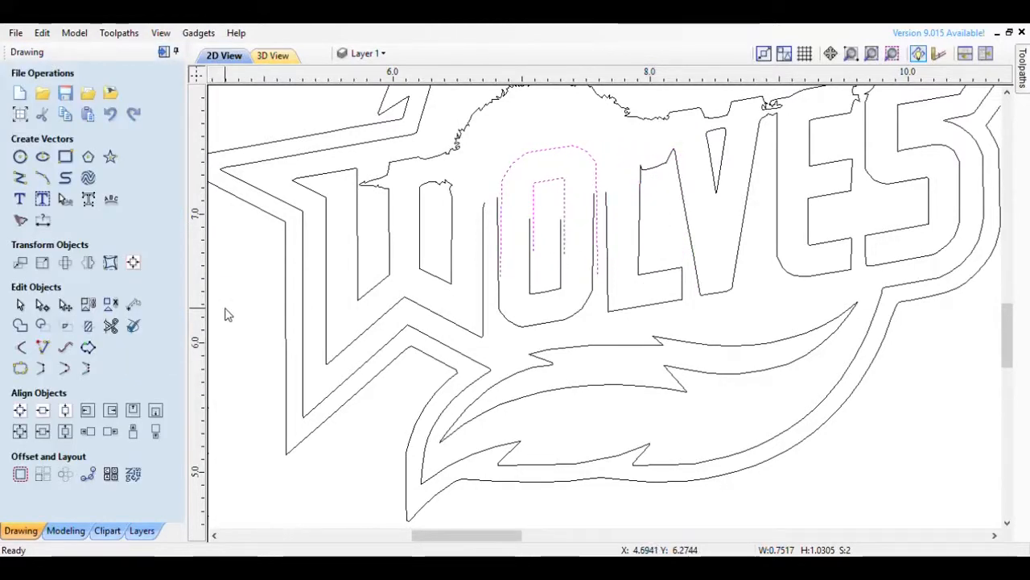
{"action": "key", "text": "Left"}
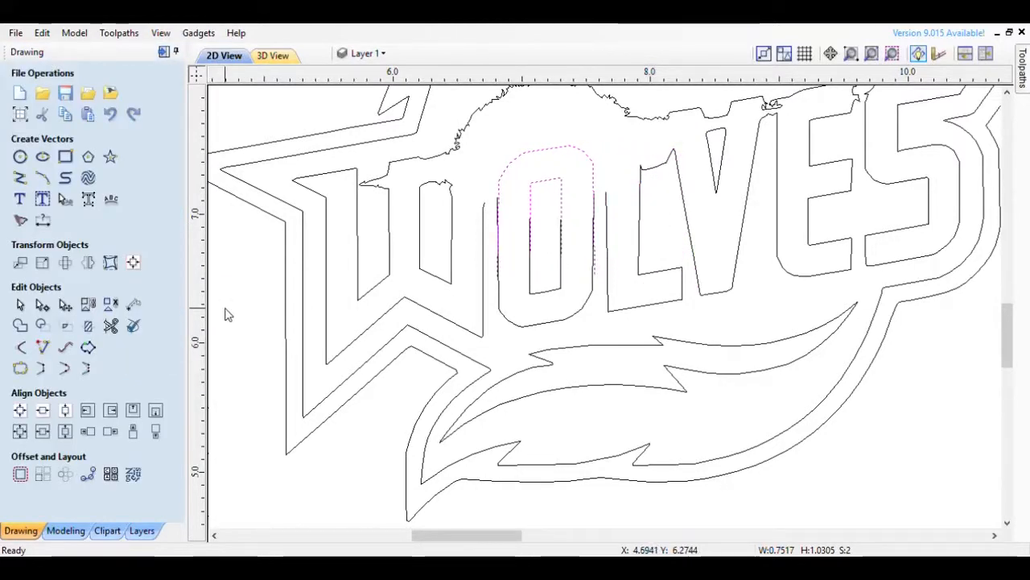
{"action": "left_click", "coordinate": [628, 157]}
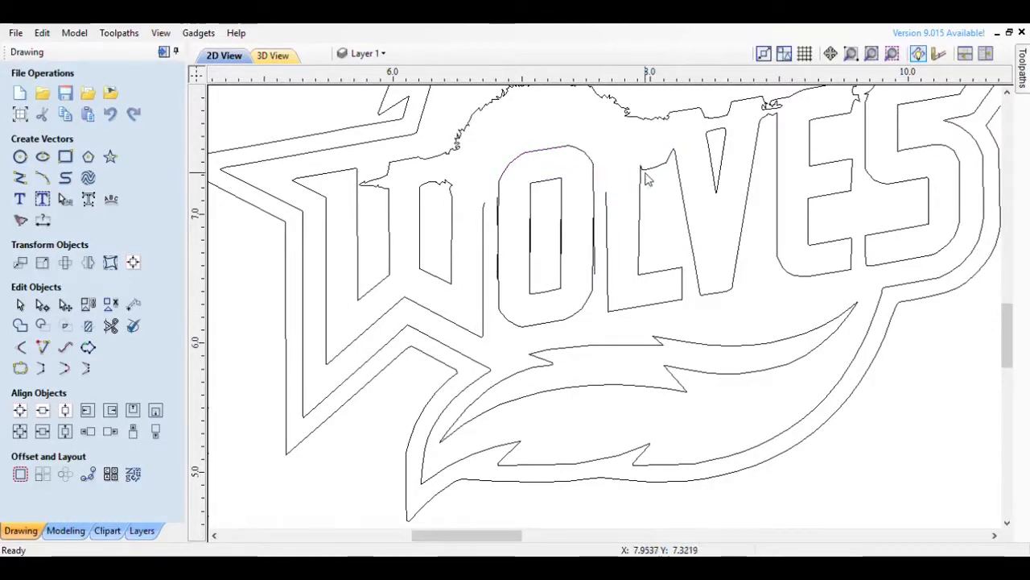
Step: Center the logo bitmap in the material so it lies behind the traced vectors
{"action": "scroll", "coordinate": [503, 193], "scroll_direction": "down", "scroll_amount": 3}
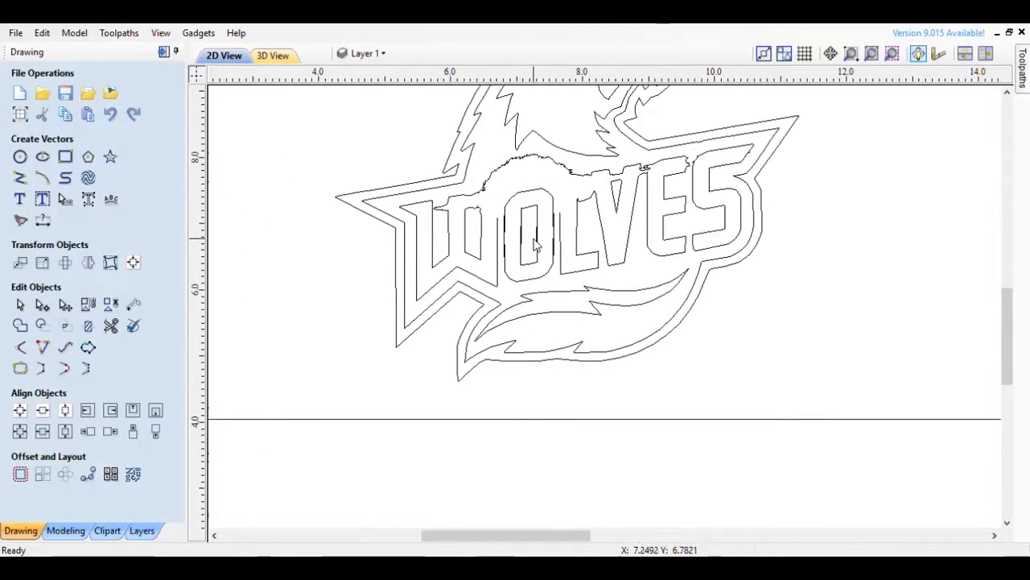
{"action": "scroll", "coordinate": [566, 217], "scroll_direction": "down", "scroll_amount": 4}
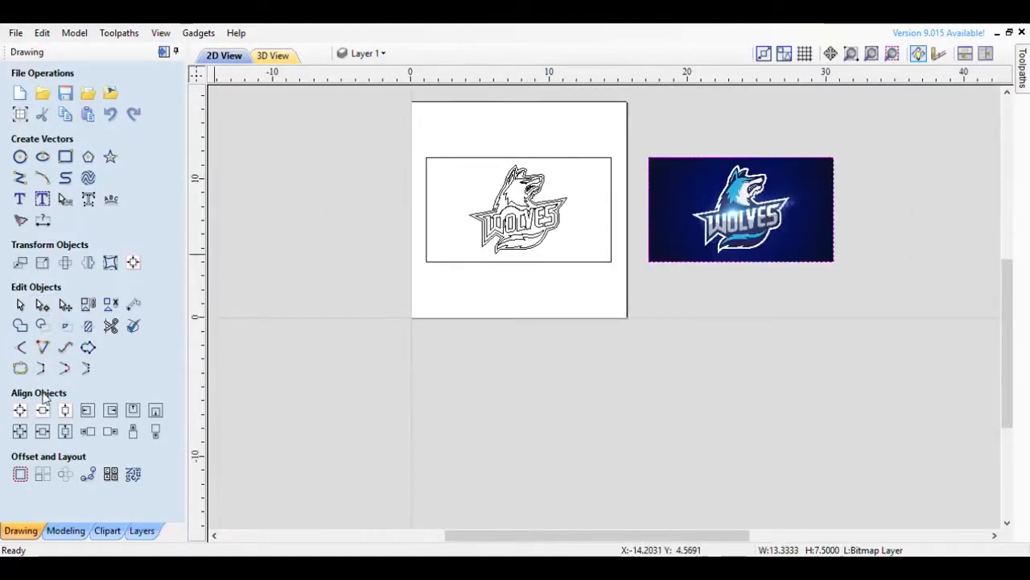
{"action": "left_click", "coordinate": [20, 410]}
{"action": "scroll", "coordinate": [585, 175], "scroll_direction": "up", "scroll_amount": 10}
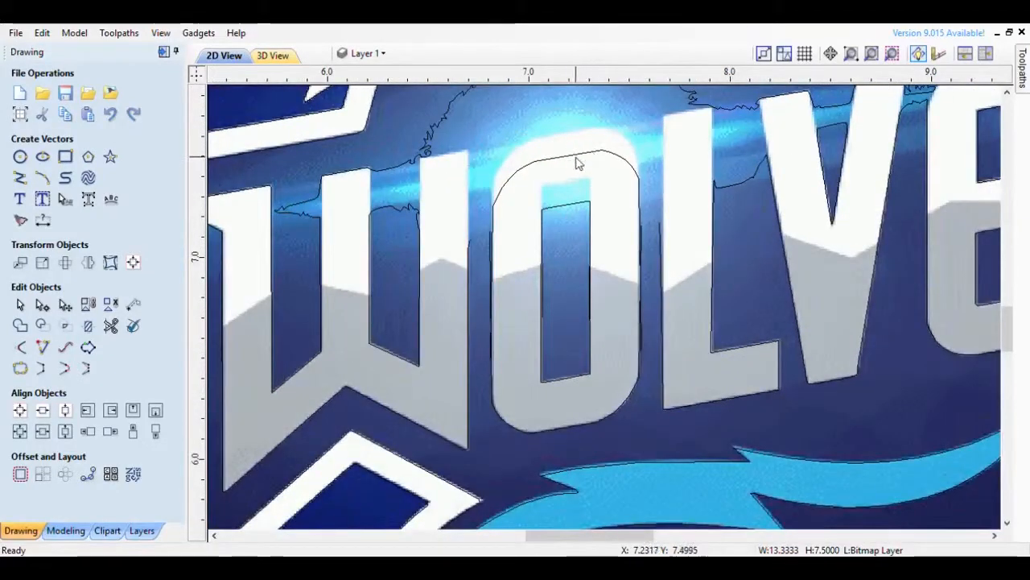
Step: Nudge the outer and inner contours of the O's upper half up until they match the letter in the logo bitmap
{"action": "left_click", "coordinate": [584, 162]}
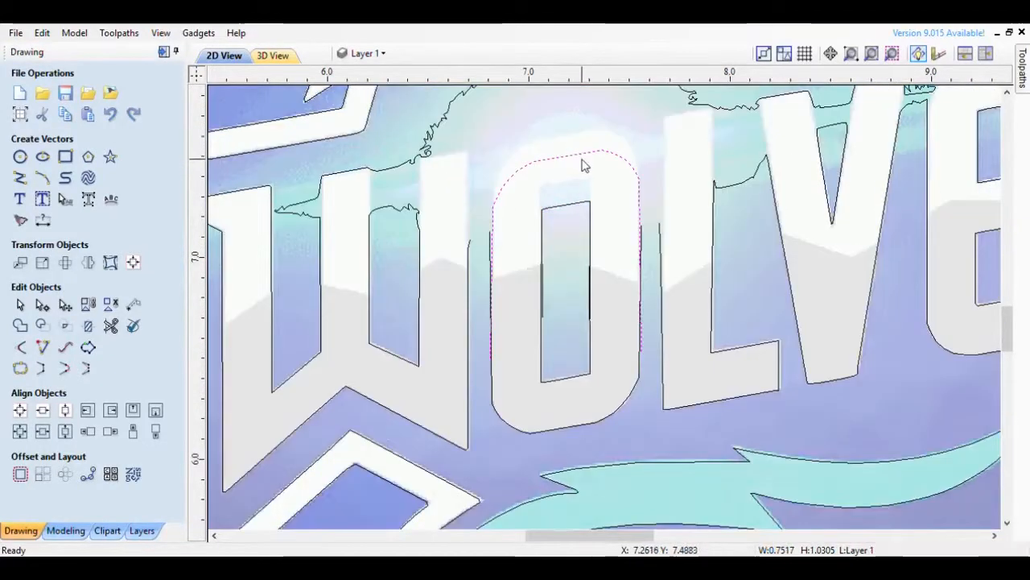
{"action": "left_click", "coordinate": [576, 206], "text": "shift"}
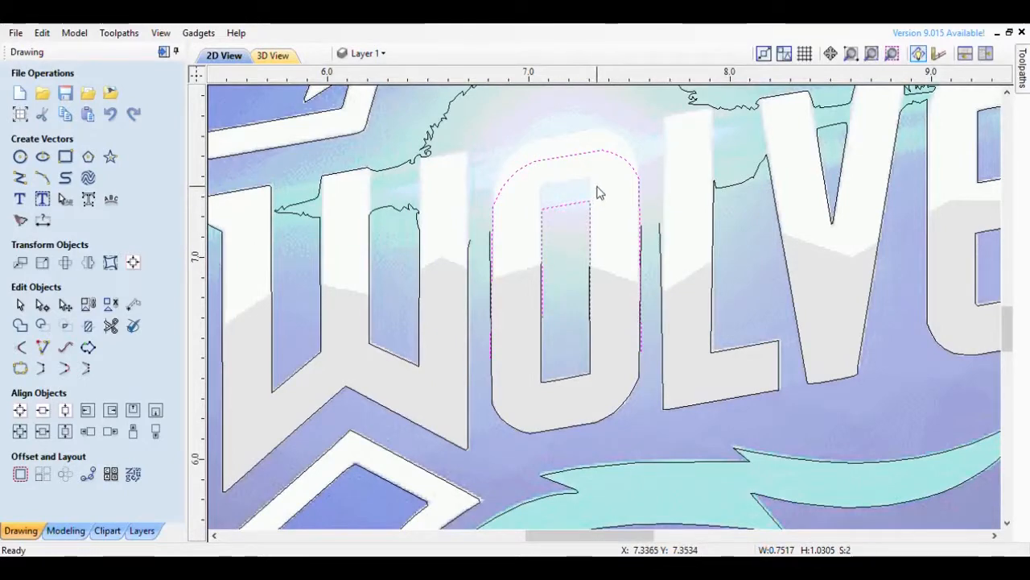
{"action": "key", "text": "Up"}
{"action": "key", "text": "Up"}
{"action": "key", "text": "Up"}
{"action": "key", "text": "Up"}
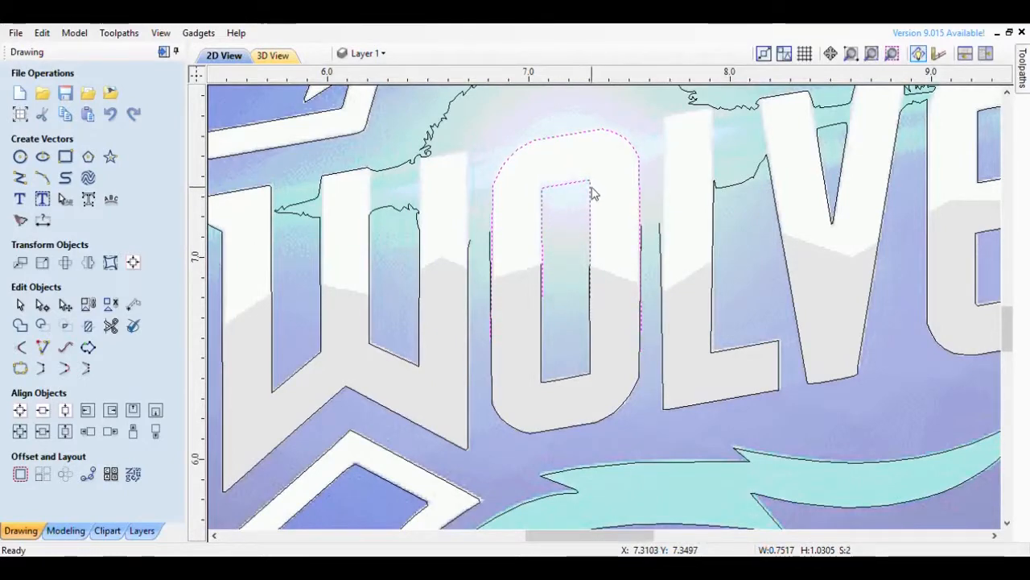
{"action": "scroll", "coordinate": [588, 186], "scroll_direction": "up", "scroll_amount": 2}
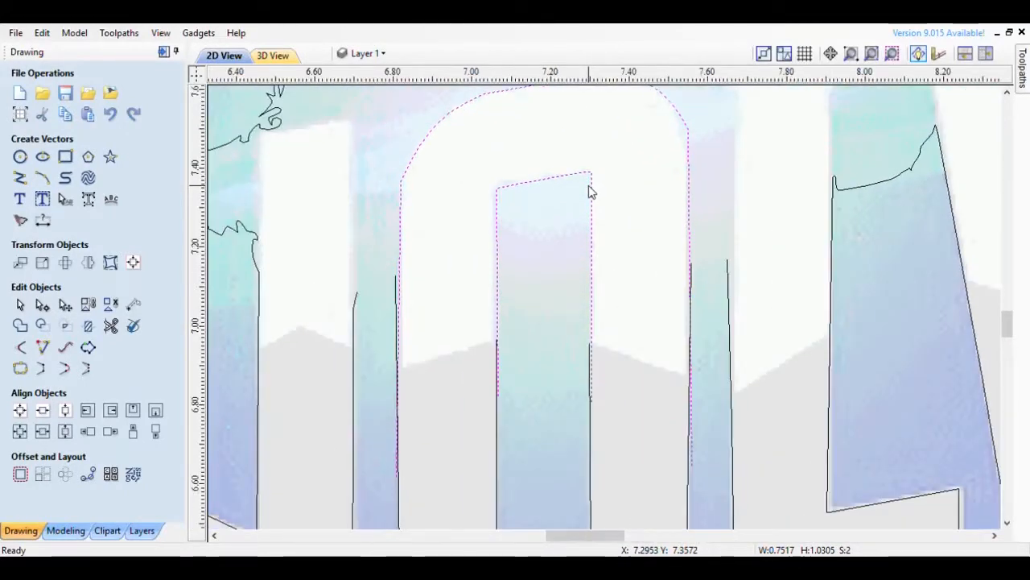
{"action": "scroll", "coordinate": [587, 190], "scroll_direction": "down", "scroll_amount": 5}
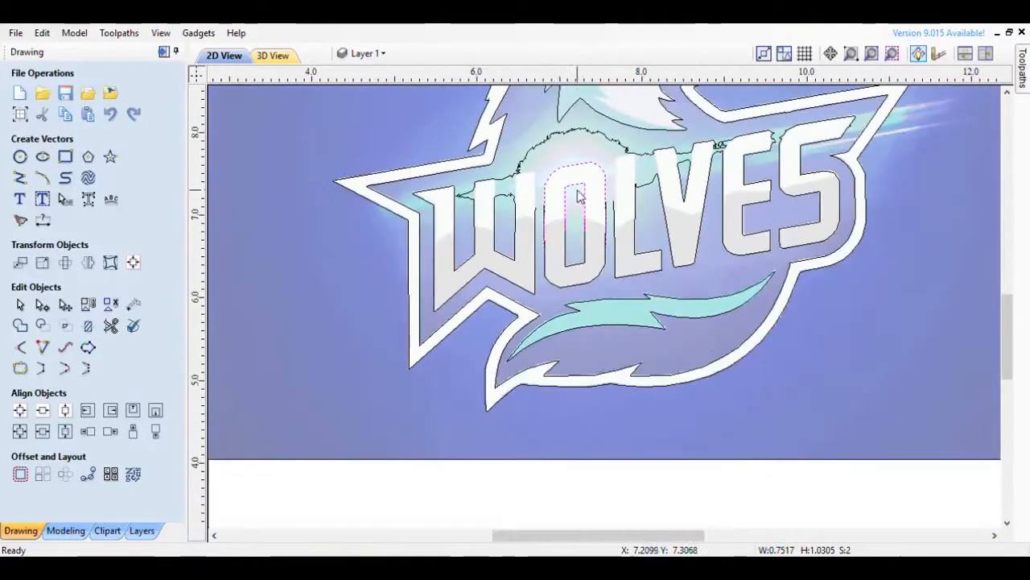
Step: Move the logo bitmap off the material to the right so only the traced vectors remain in the work area
{"action": "left_click", "coordinate": [832, 324]}
{"action": "scroll", "coordinate": [833, 324], "scroll_direction": "down", "scroll_amount": 3}
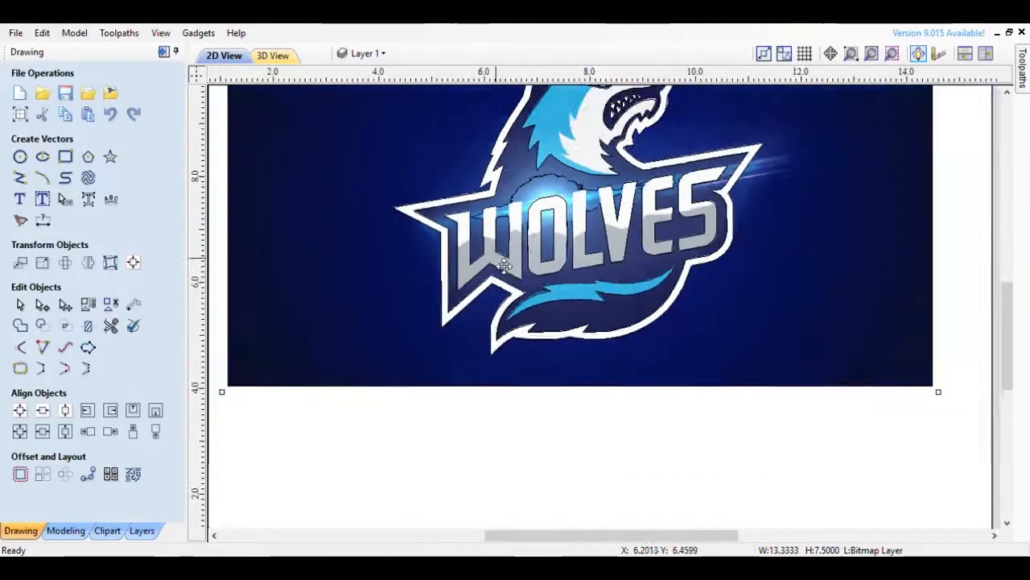
{"action": "scroll", "coordinate": [611, 300], "scroll_direction": "down", "scroll_amount": 2}
{"action": "left_click_drag", "start_coordinate": [677, 300], "coordinate": [929, 258]}
{"action": "scroll", "coordinate": [590, 264], "scroll_direction": "up", "scroll_amount": 4}
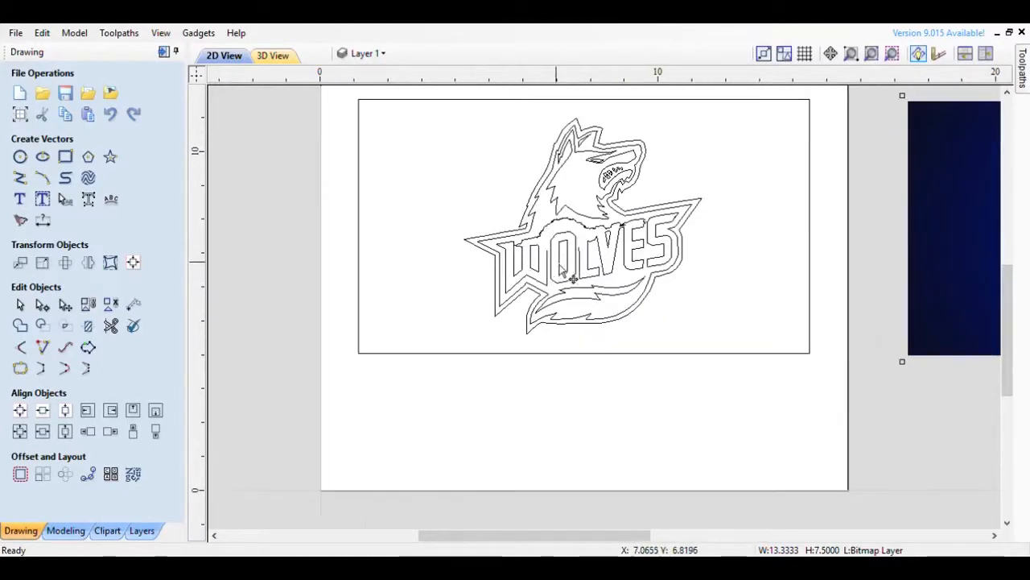
{"action": "scroll", "coordinate": [585, 272], "scroll_direction": "up", "scroll_amount": 2}
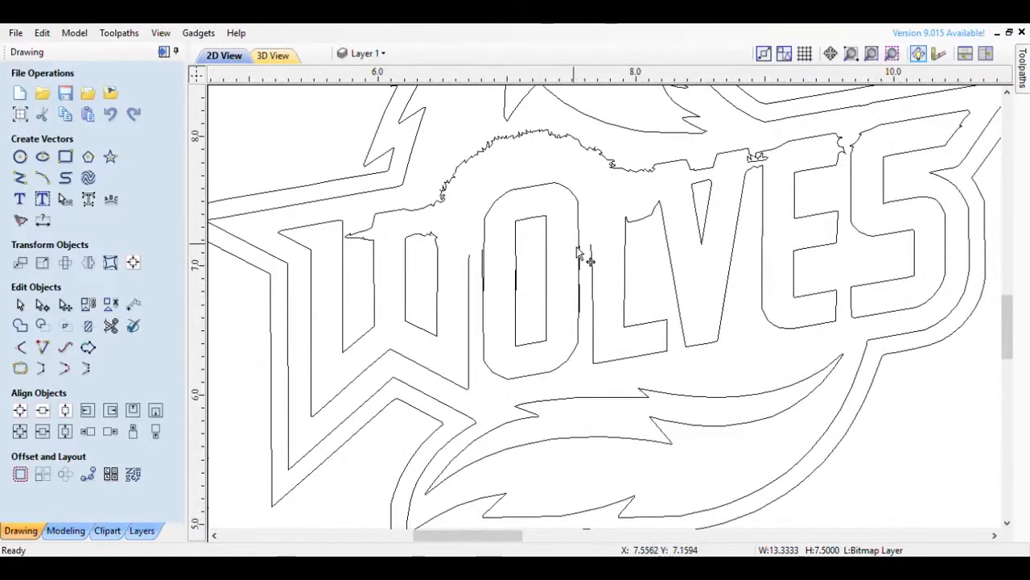
Step: Trim the overlapping end on the right side of the O's outer contour and snap the lower half's endpoint onto the upper half
{"action": "scroll", "coordinate": [592, 249], "scroll_direction": "up", "scroll_amount": 3}
{"action": "left_click", "coordinate": [587, 236]}
{"action": "scroll", "coordinate": [588, 266], "scroll_direction": "up", "scroll_amount": 1}
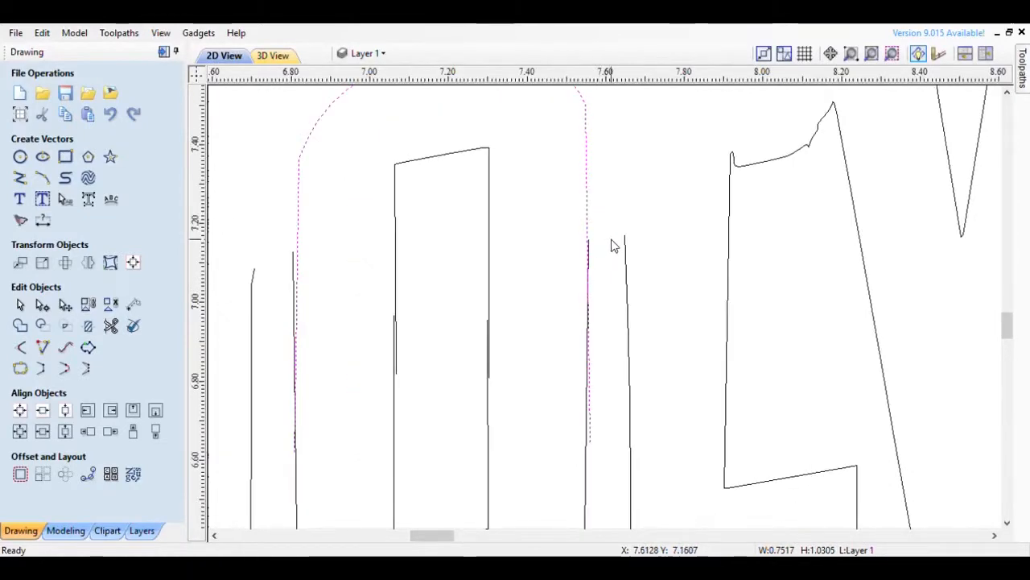
{"action": "double_click", "coordinate": [590, 331]}
{"action": "scroll", "coordinate": [596, 273], "scroll_direction": "up", "scroll_amount": 3}
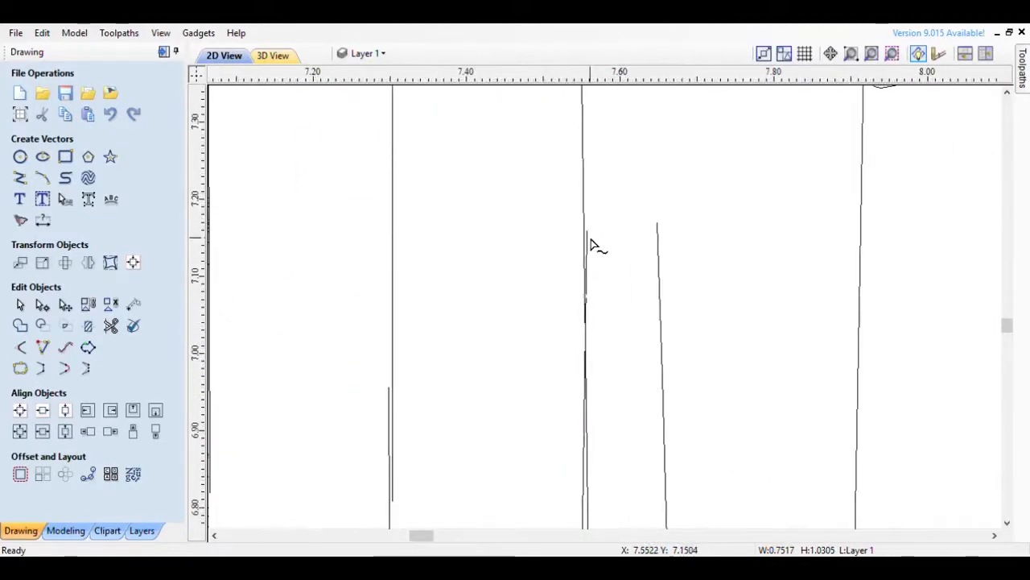
{"action": "scroll", "coordinate": [590, 240], "scroll_direction": "up", "scroll_amount": 3}
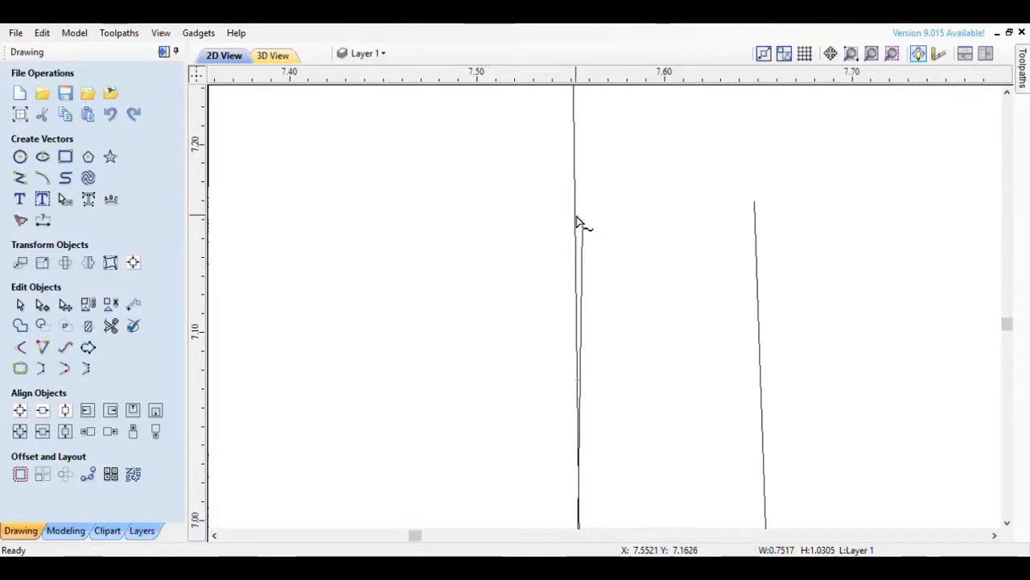
{"action": "scroll", "coordinate": [582, 231], "scroll_direction": "down", "scroll_amount": 3}
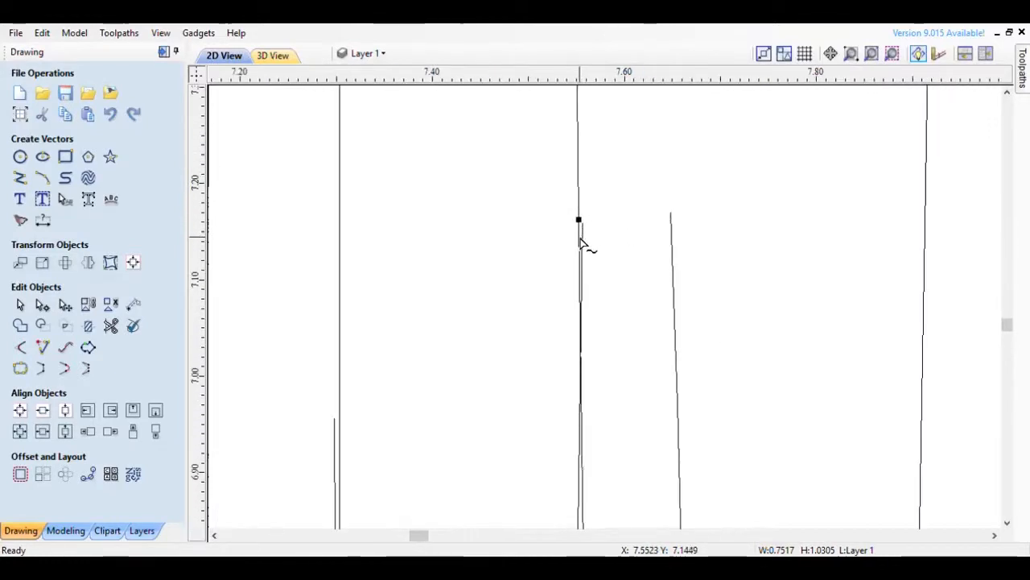
{"action": "scroll", "coordinate": [580, 238], "scroll_direction": "up", "scroll_amount": 2}
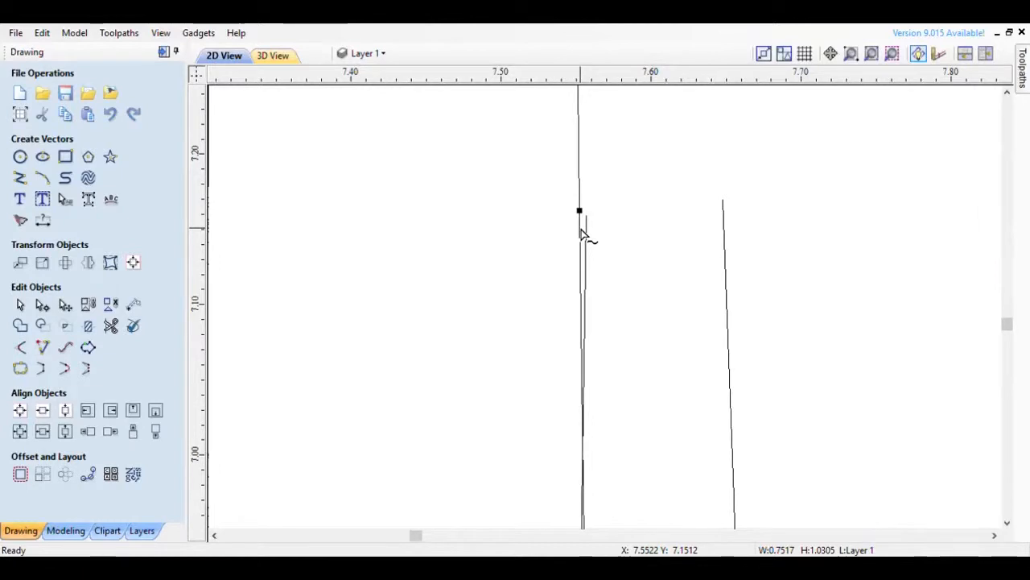
{"action": "left_click_drag", "start_coordinate": [581, 231], "coordinate": [581, 231]}
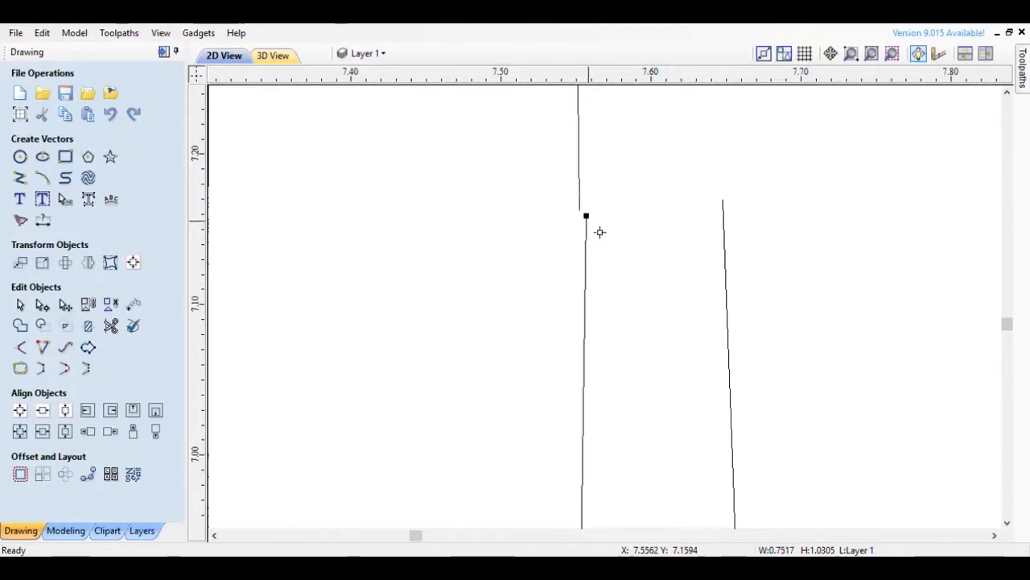
{"action": "left_click_drag", "start_coordinate": [598, 229], "coordinate": [591, 221]}
{"action": "scroll", "coordinate": [644, 234], "scroll_direction": "down", "scroll_amount": 5}
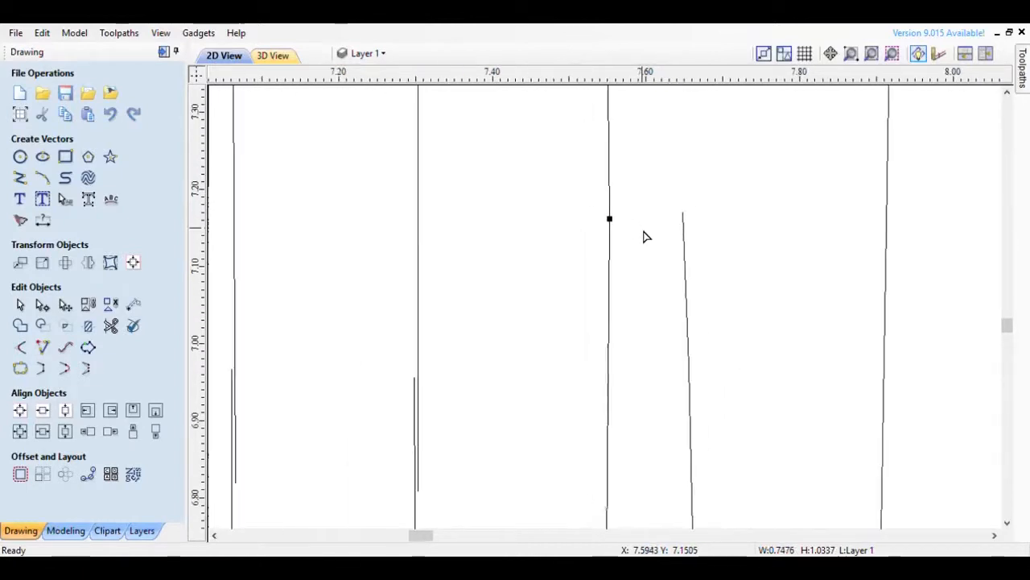
Step: Remove the overlap on the right side of the O's inner contour and snap the two halves together
{"action": "scroll", "coordinate": [609, 292], "scroll_direction": "up", "scroll_amount": 6}
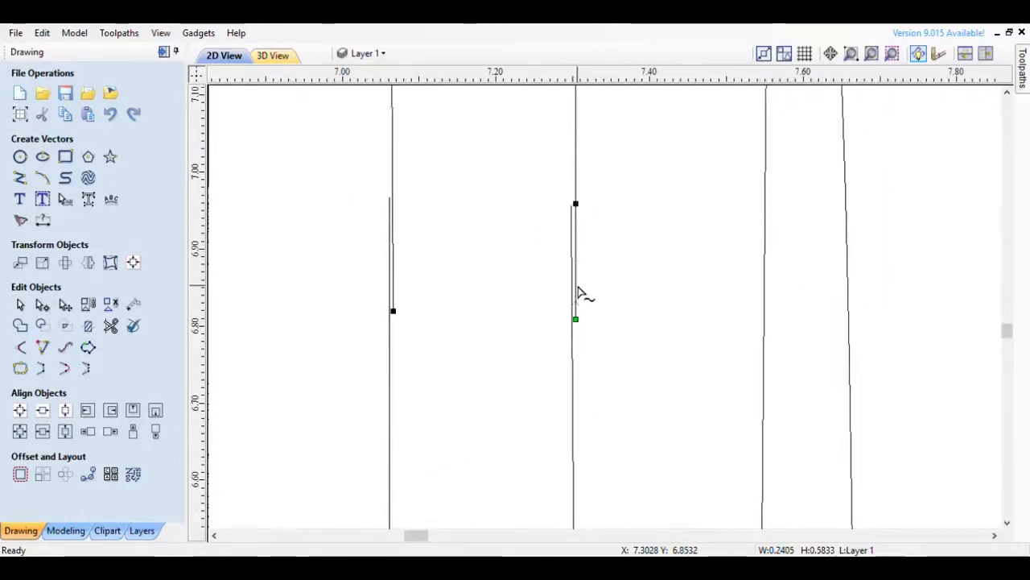
{"action": "left_click_drag", "start_coordinate": [578, 292], "coordinate": [576, 208]}
{"action": "scroll", "coordinate": [527, 233], "scroll_direction": "down", "scroll_amount": 3}
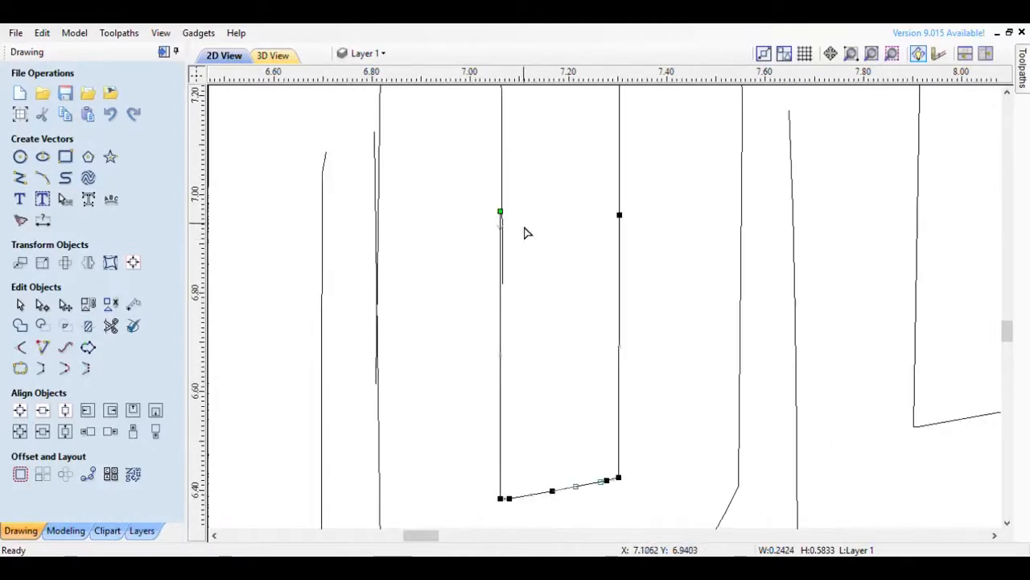
Step: Cut away the overlapping segment on the left side of the O's inner contour and join the lower endpoint to the upper half
{"action": "scroll", "coordinate": [515, 241], "scroll_direction": "up", "scroll_amount": 1}
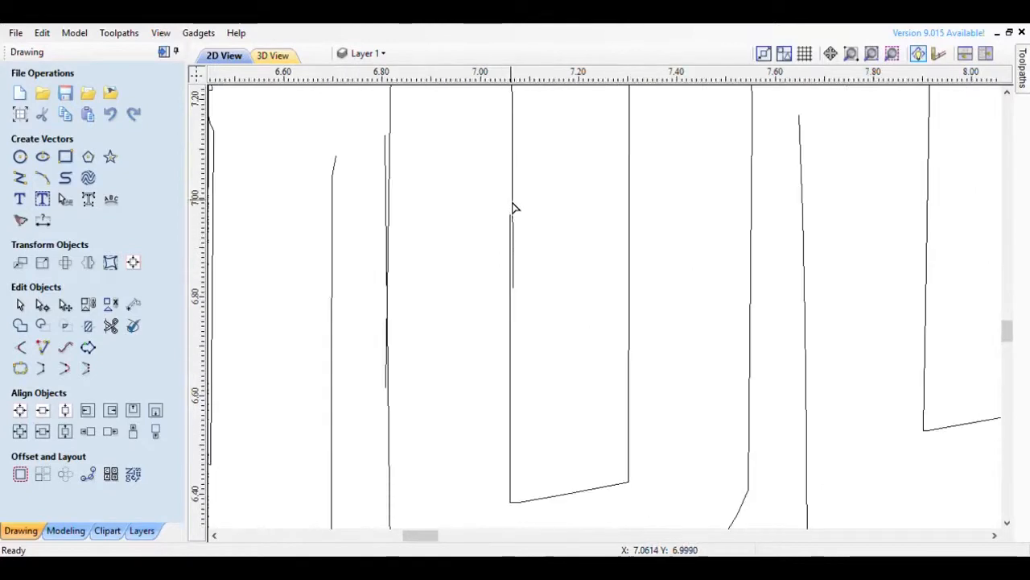
{"action": "scroll", "coordinate": [516, 230], "scroll_direction": "up", "scroll_amount": 3}
{"action": "scroll", "coordinate": [512, 210], "scroll_direction": "up", "scroll_amount": 2}
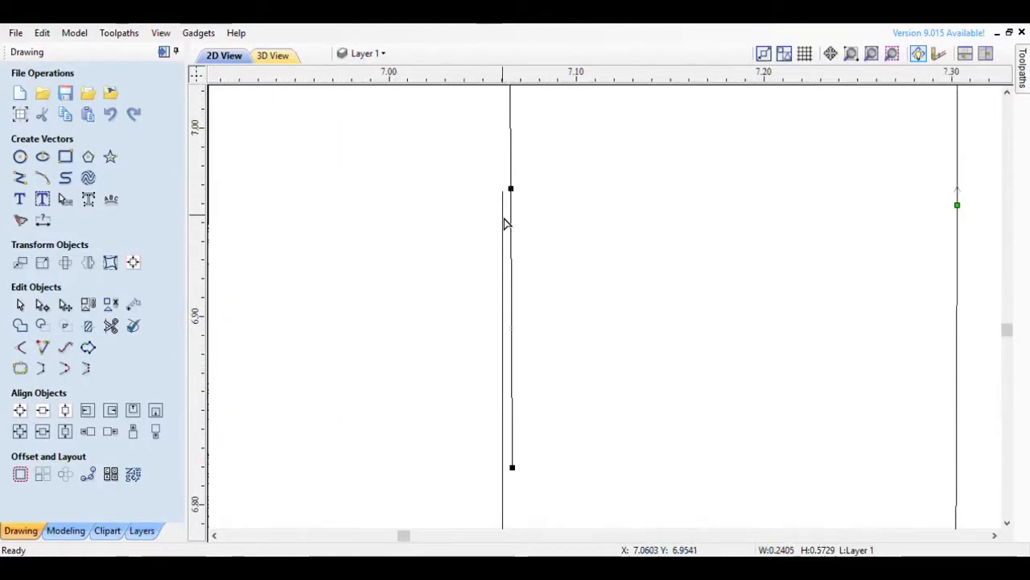
{"action": "key", "text": "r"}
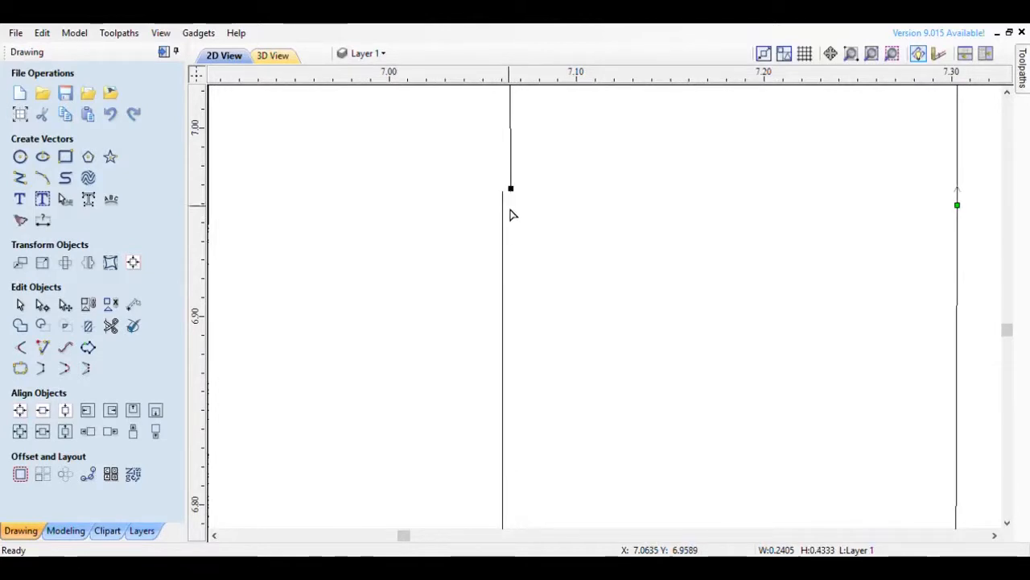
{"action": "left_click_drag", "start_coordinate": [521, 200], "coordinate": [512, 201]}
{"action": "scroll", "coordinate": [626, 282], "scroll_direction": "down", "scroll_amount": 3}
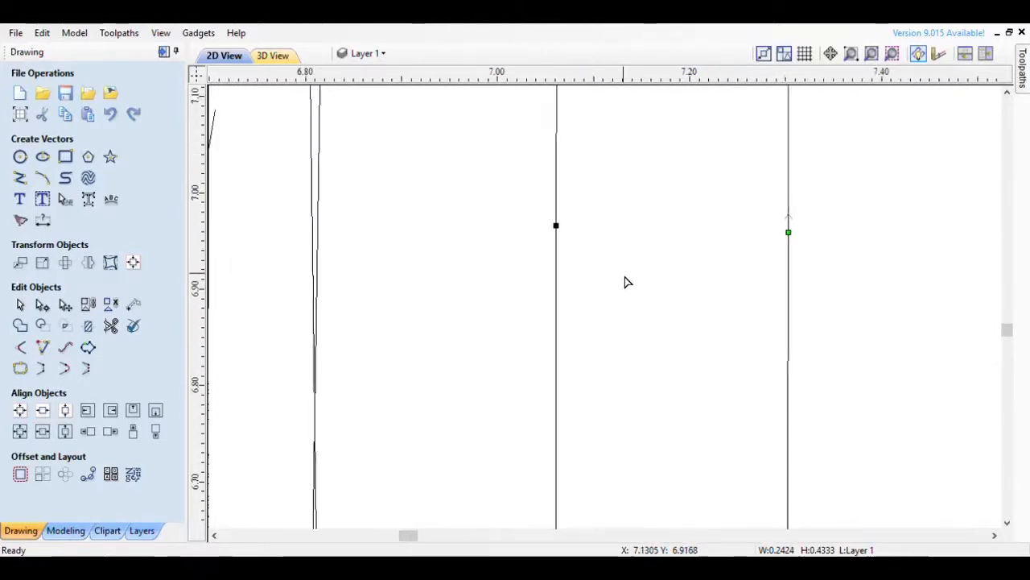
Step: Trim the overlap on the left side of the O's outer contour, snap the lower endpoint onto the upper half, and deselect the letter
{"action": "scroll", "coordinate": [626, 281], "scroll_direction": "down", "scroll_amount": 1}
{"action": "scroll", "coordinate": [469, 147], "scroll_direction": "up", "scroll_amount": 4}
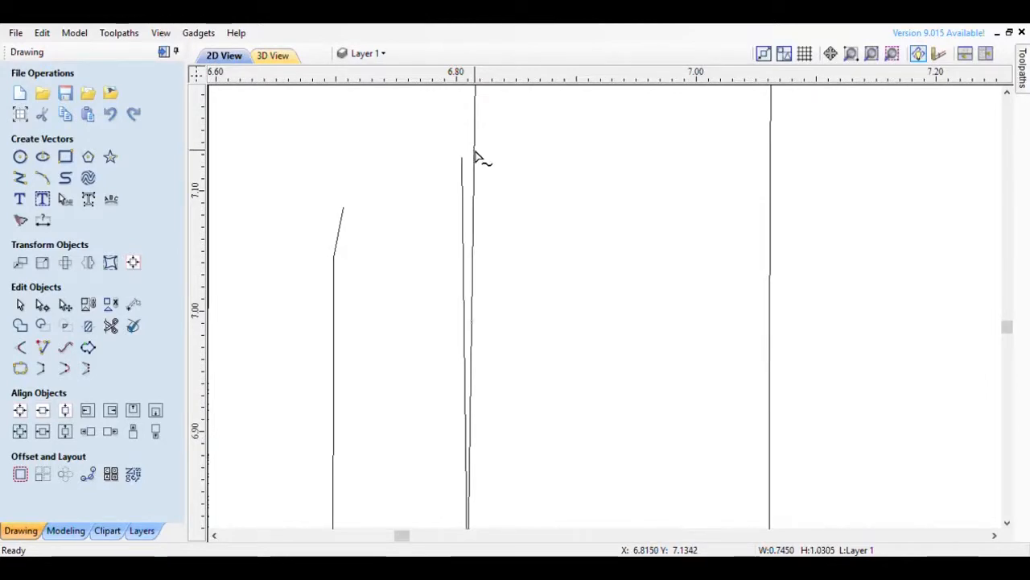
{"action": "left_click", "coordinate": [475, 153]}
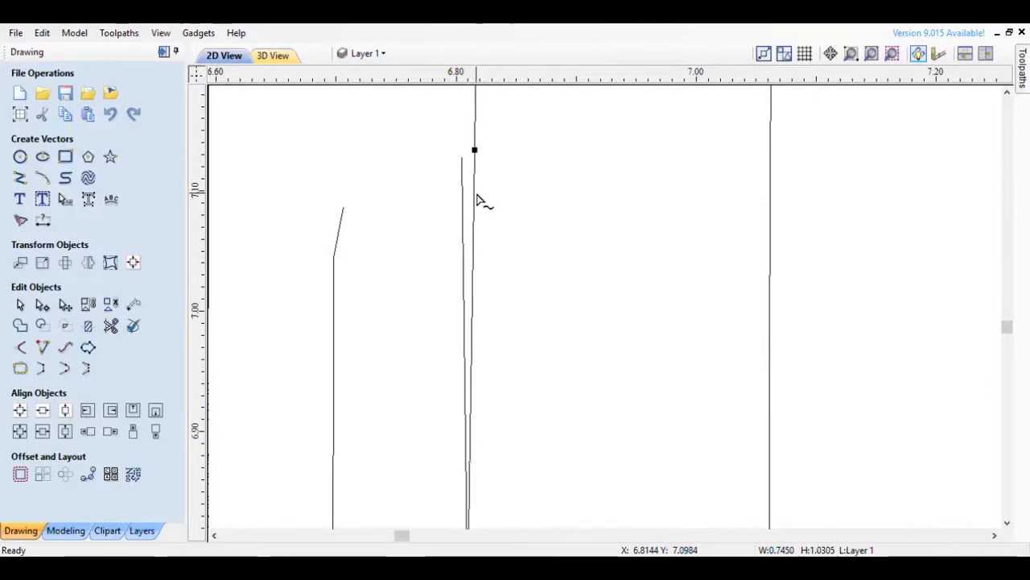
{"action": "key", "text": "x"}
{"action": "left_click", "coordinate": [462, 167]}
{"action": "left_click_drag", "start_coordinate": [463, 159], "coordinate": [485, 161]}
{"action": "scroll", "coordinate": [515, 240], "scroll_direction": "down", "scroll_amount": 2}
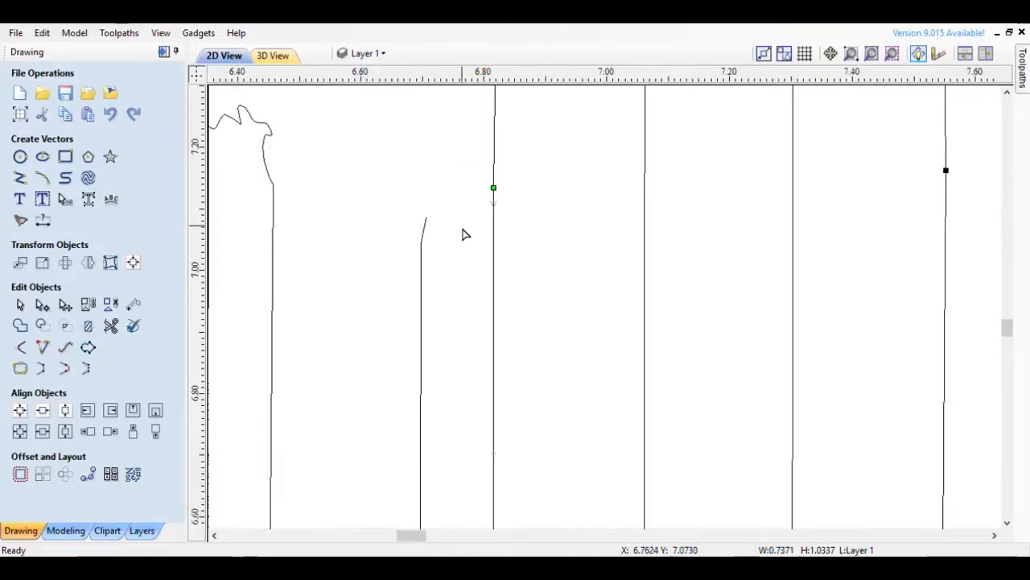
{"action": "scroll", "coordinate": [489, 234], "scroll_direction": "down", "scroll_amount": 3}
{"action": "left_click", "coordinate": [527, 215]}
{"action": "scroll", "coordinate": [478, 234], "scroll_direction": "down", "scroll_amount": 1}
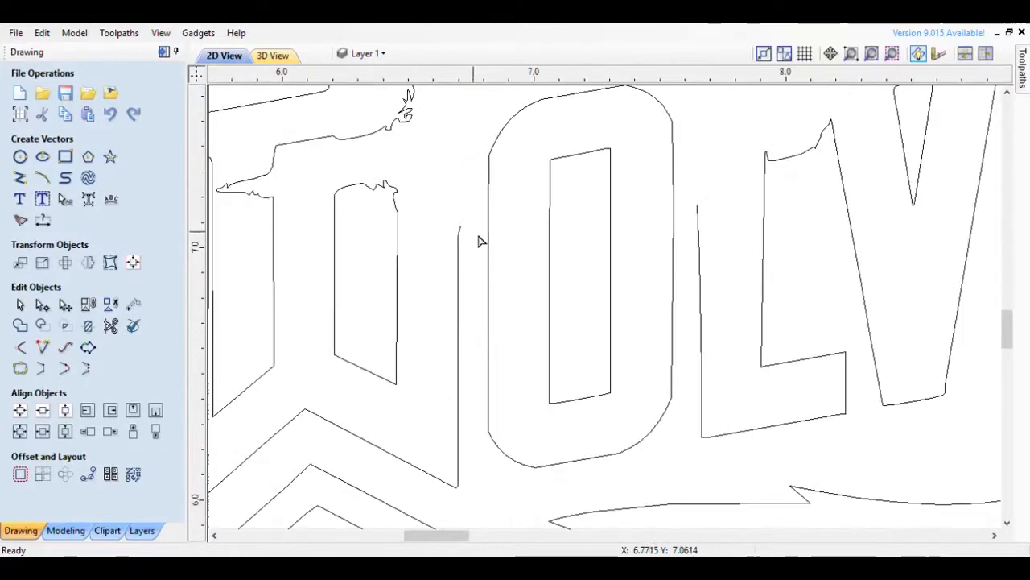
Step: Center the logo bitmap in the material again so it sits behind the rebuilt O and the other vectors
{"action": "scroll", "coordinate": [628, 268], "scroll_direction": "down", "scroll_amount": 1}
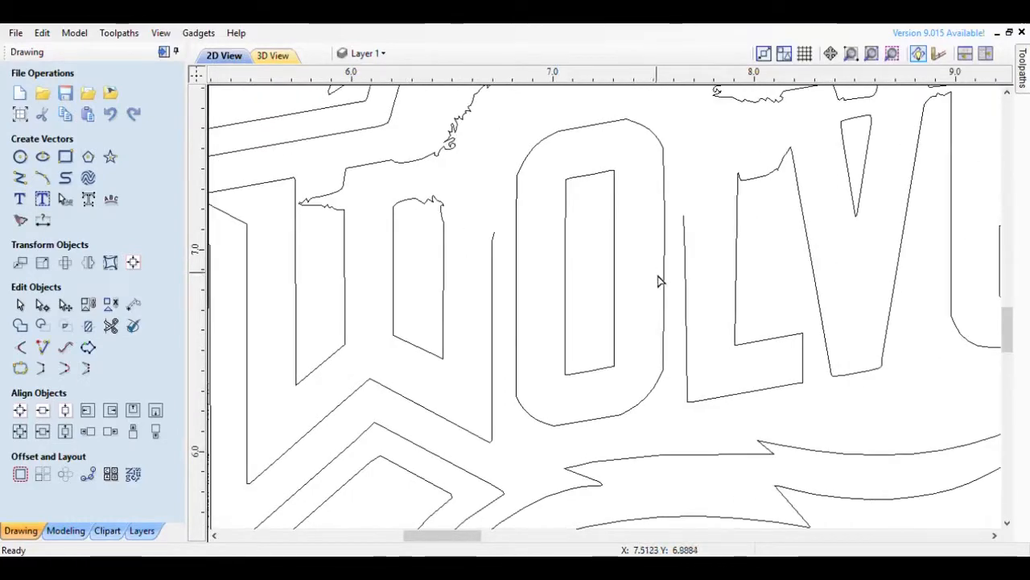
{"action": "scroll", "coordinate": [661, 193], "scroll_direction": "up", "scroll_amount": 2}
{"action": "scroll", "coordinate": [592, 192], "scroll_direction": "down", "scroll_amount": 10}
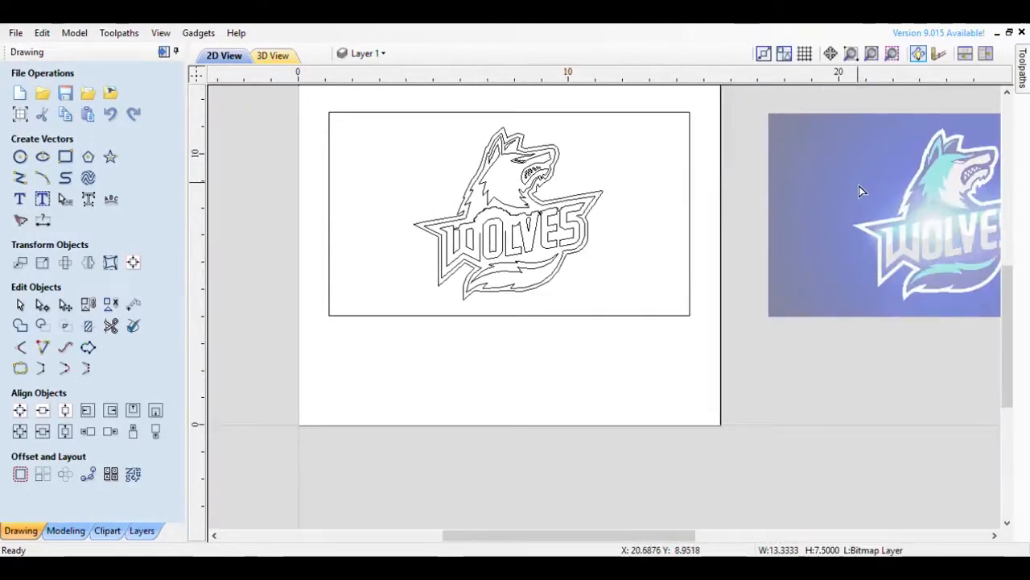
{"action": "left_click", "coordinate": [871, 181]}
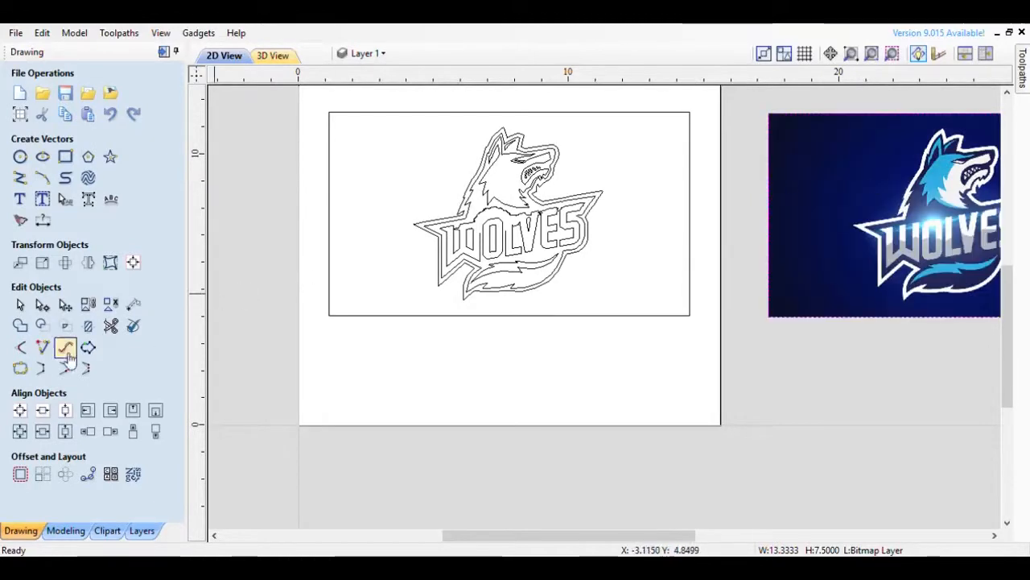
{"action": "left_click", "coordinate": [238, 268]}
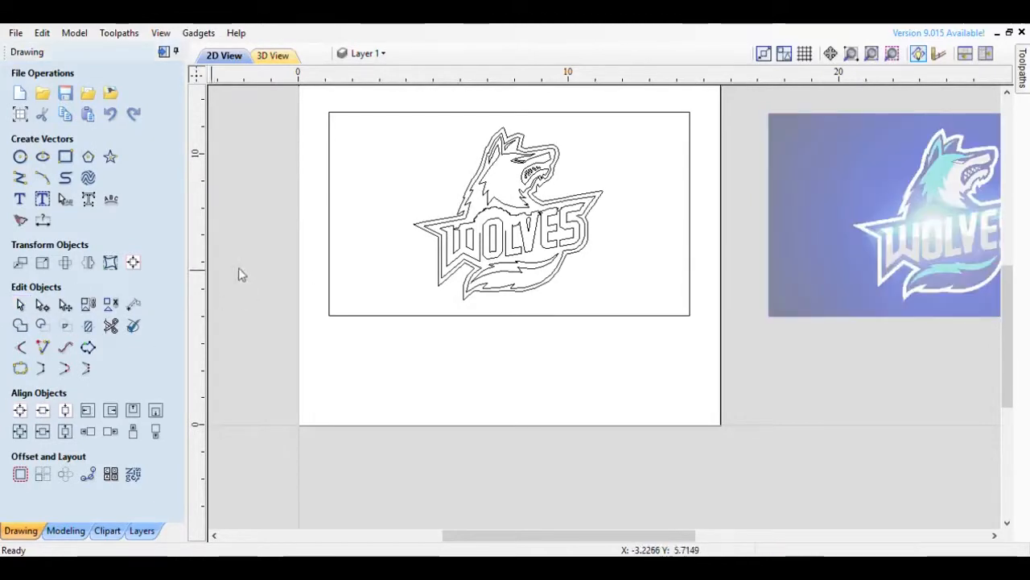
{"action": "left_click", "coordinate": [826, 213]}
{"action": "left_click", "coordinate": [20, 412]}
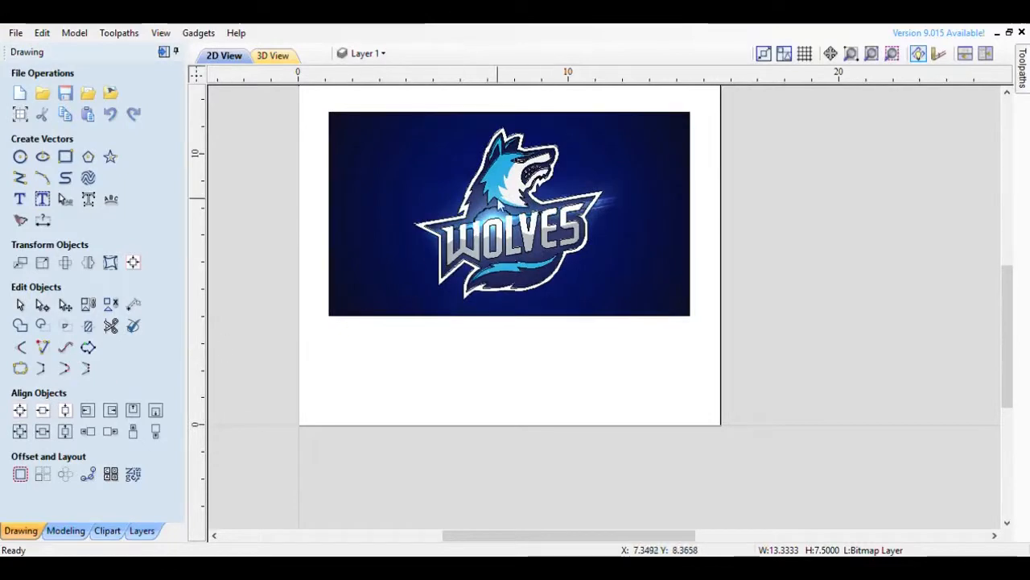
Step: Cut the jagged streak contour away from the upper right corner of the W's middle stem, including the short stub segment
{"action": "scroll", "coordinate": [499, 229], "scroll_direction": "up", "scroll_amount": 3}
{"action": "scroll", "coordinate": [499, 232], "scroll_direction": "up", "scroll_amount": 2}
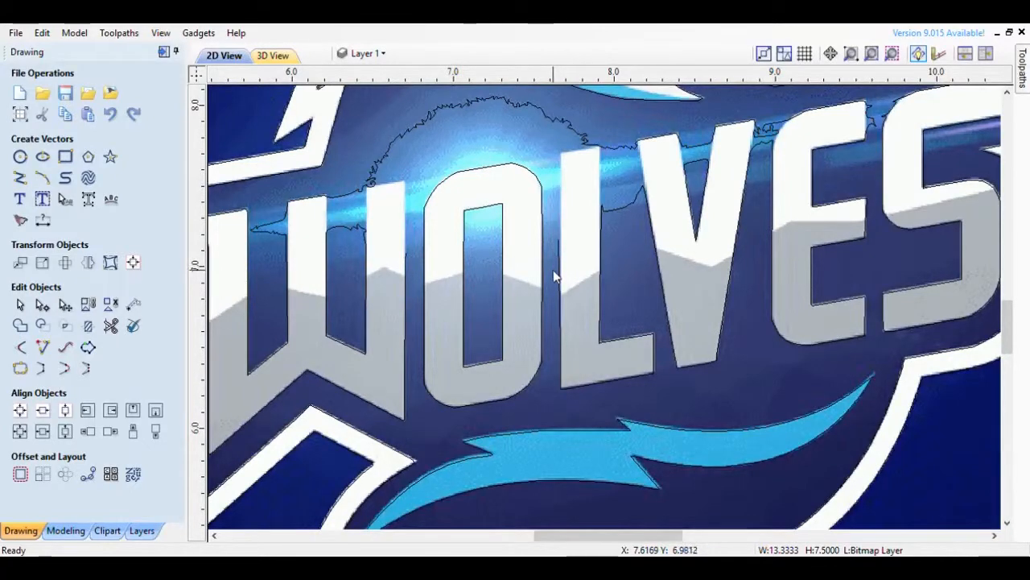
{"action": "scroll", "coordinate": [553, 272], "scroll_direction": "down", "scroll_amount": 2}
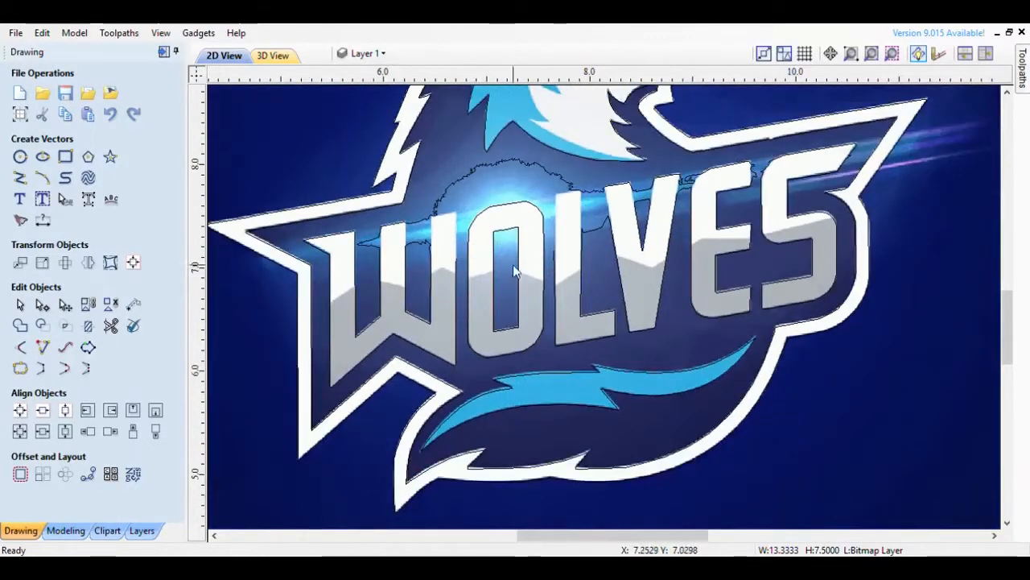
{"action": "scroll", "coordinate": [417, 236], "scroll_direction": "up", "scroll_amount": 3}
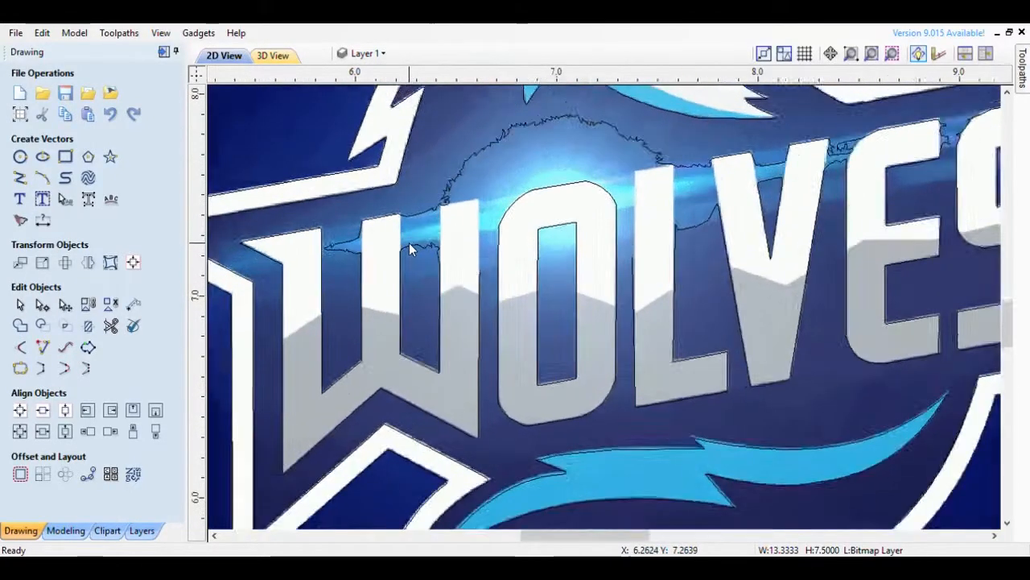
{"action": "scroll", "coordinate": [417, 239], "scroll_direction": "up", "scroll_amount": 2}
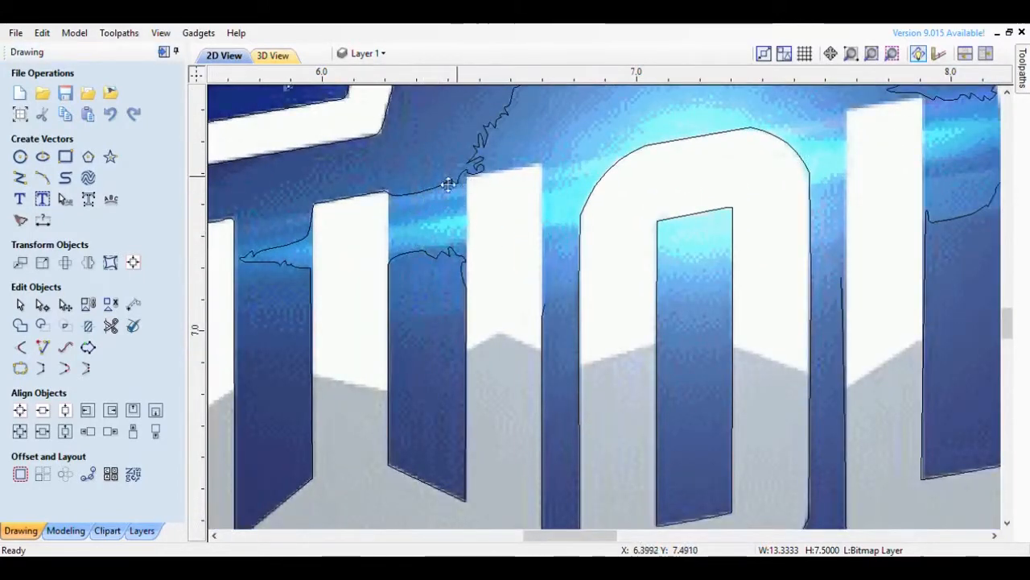
{"action": "left_click", "coordinate": [44, 307]}
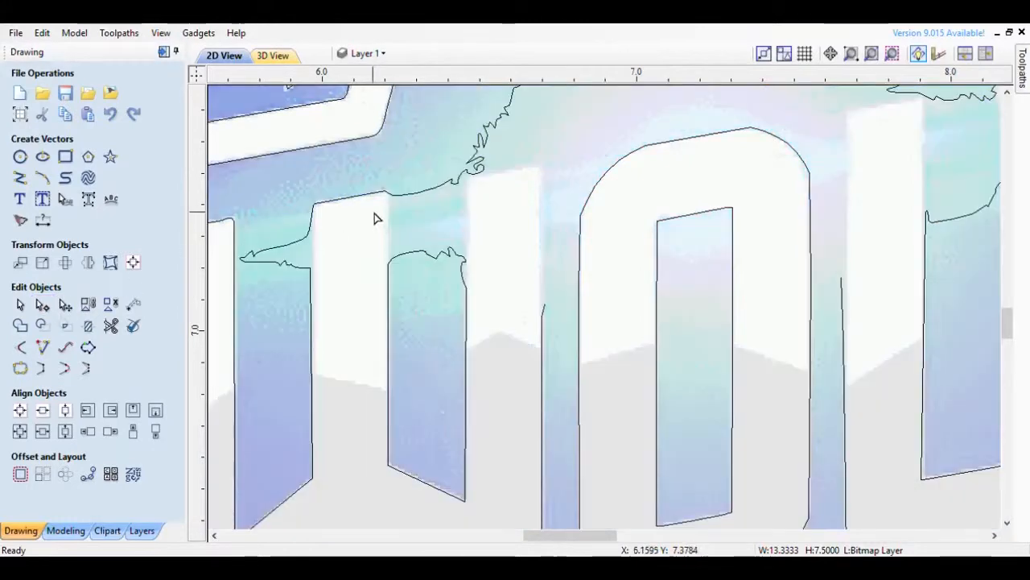
{"action": "left_click", "coordinate": [435, 201]}
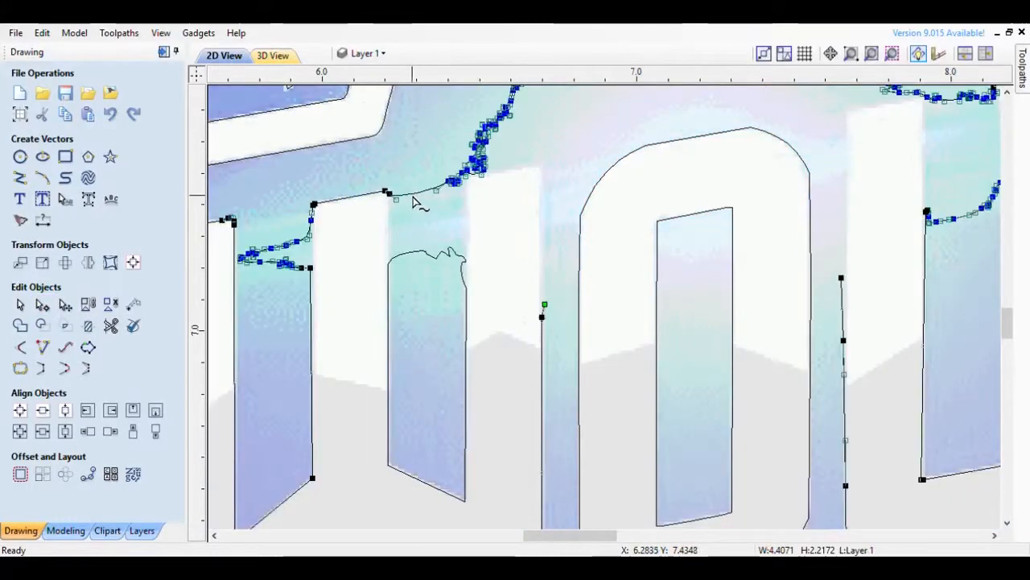
{"action": "key", "text": "d"}
{"action": "scroll", "coordinate": [375, 218], "scroll_direction": "up", "scroll_amount": 5}
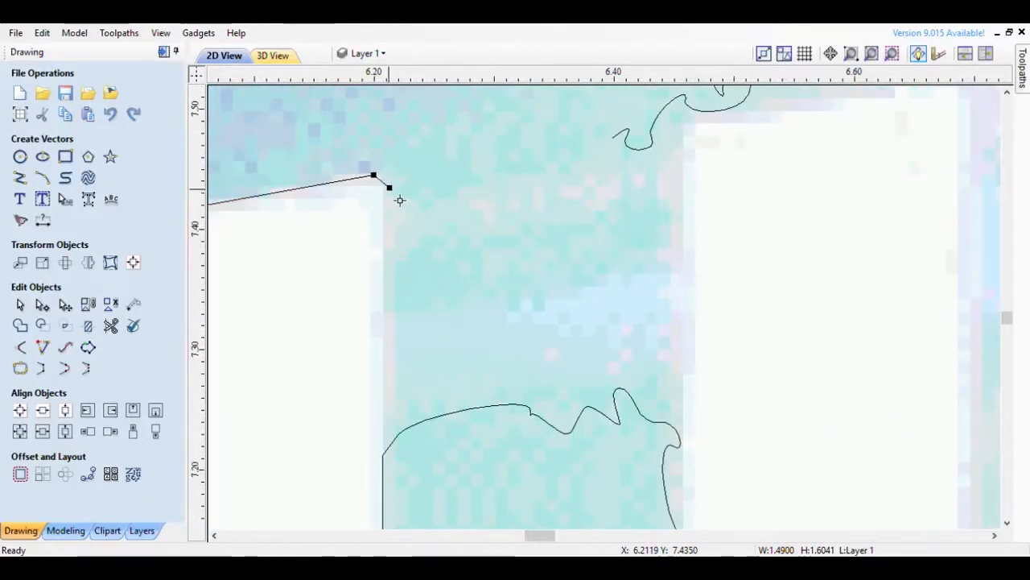
{"action": "key", "text": "d"}
Step: Cut the streak curve between the W's middle and right stems, and straighten the loose left endpoint upward along the middle stem's edge
{"action": "scroll", "coordinate": [430, 288], "scroll_direction": "down", "scroll_amount": 2}
{"action": "left_click", "coordinate": [437, 352]}
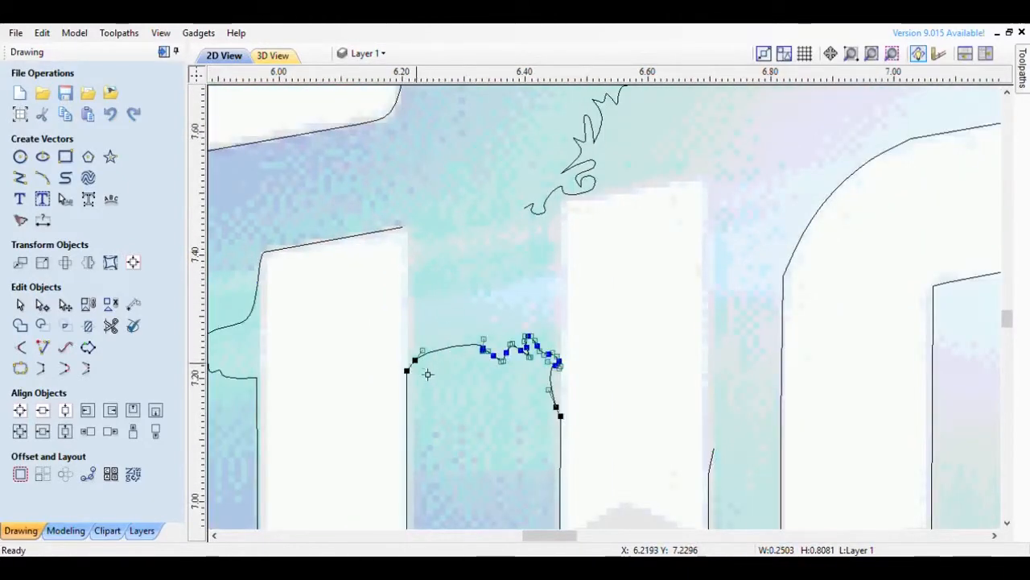
{"action": "key", "text": "d"}
{"action": "scroll", "coordinate": [421, 369], "scroll_direction": "up", "scroll_amount": 1}
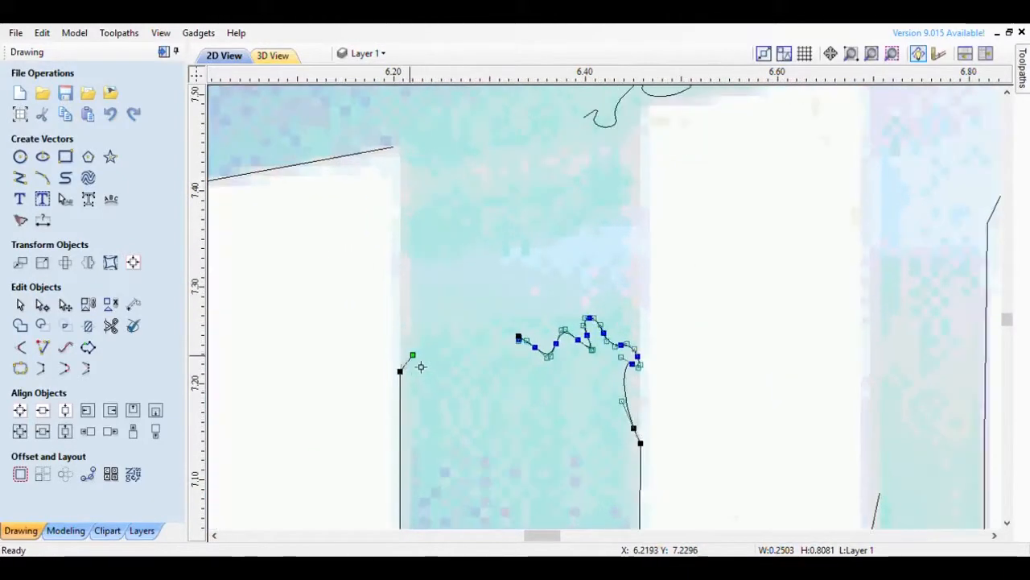
{"action": "scroll", "coordinate": [421, 367], "scroll_direction": "up", "scroll_amount": 2}
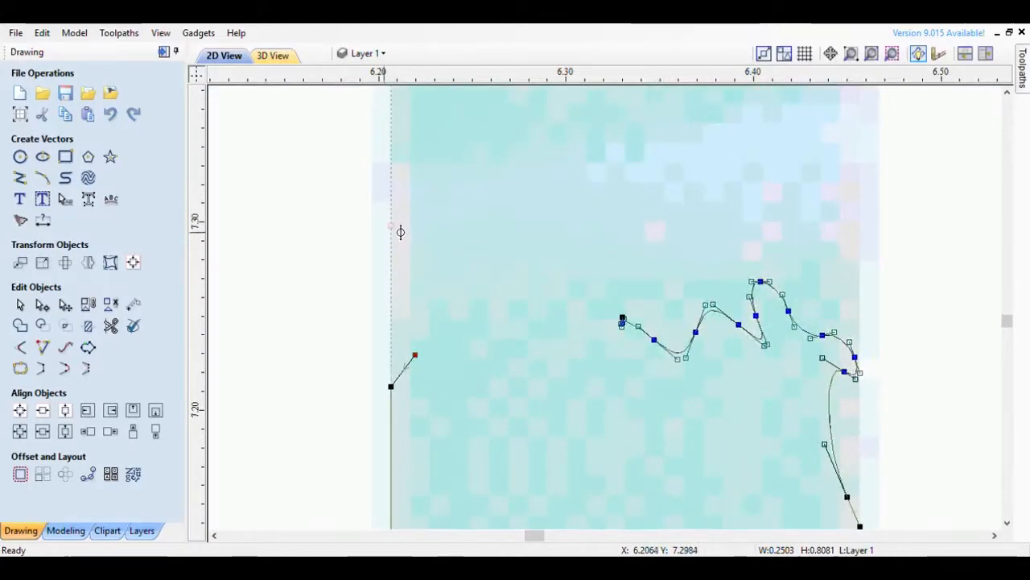
{"action": "left_click_drag", "start_coordinate": [427, 366], "coordinate": [400, 233]}
{"action": "scroll", "coordinate": [458, 350], "scroll_direction": "down", "scroll_amount": 2}
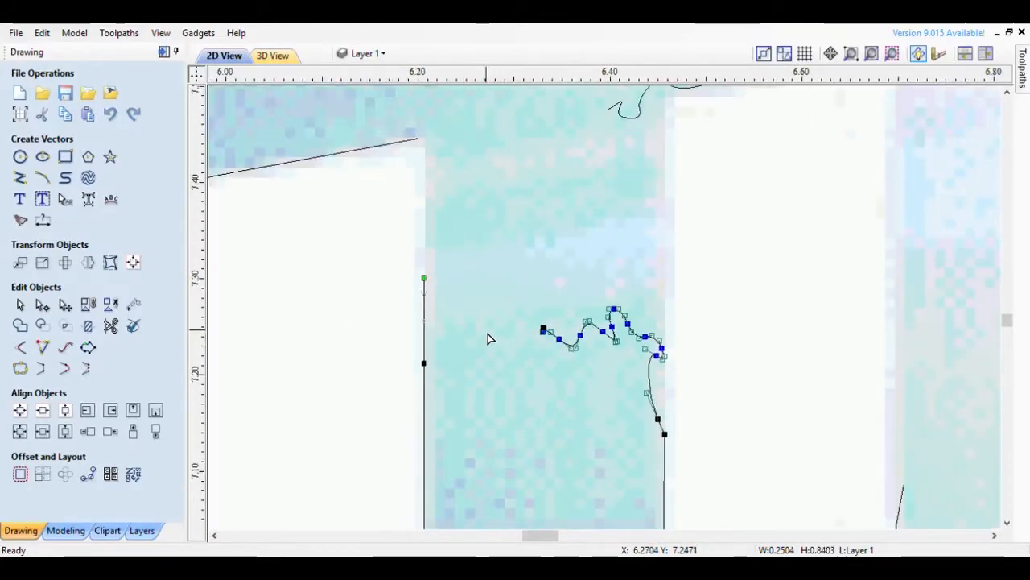
{"action": "scroll", "coordinate": [486, 336], "scroll_direction": "down", "scroll_amount": 1}
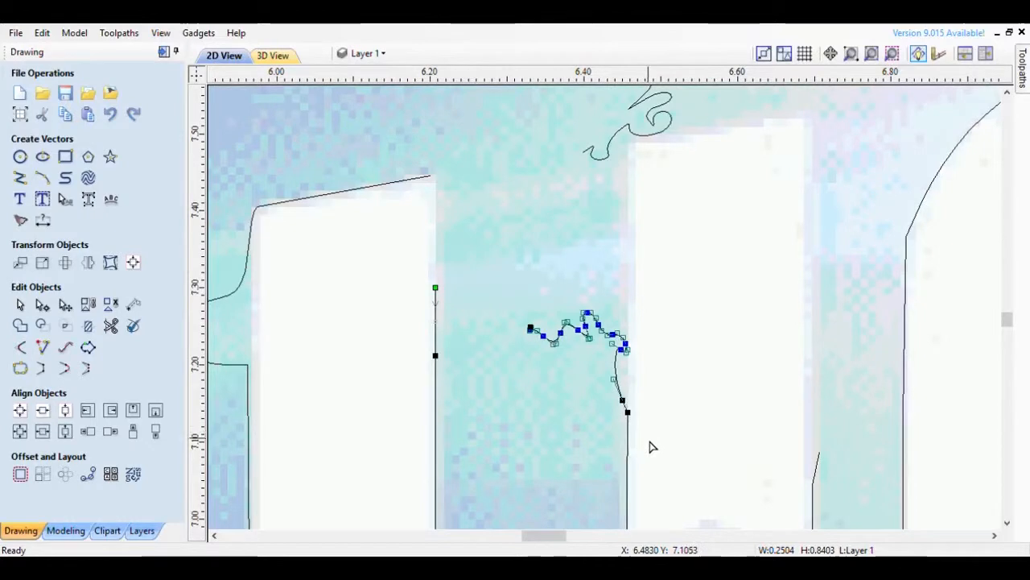
Step: Detach the leftover jagged curve from the left edge of the W's right stem and delete it
{"action": "scroll", "coordinate": [649, 450], "scroll_direction": "up", "scroll_amount": 3}
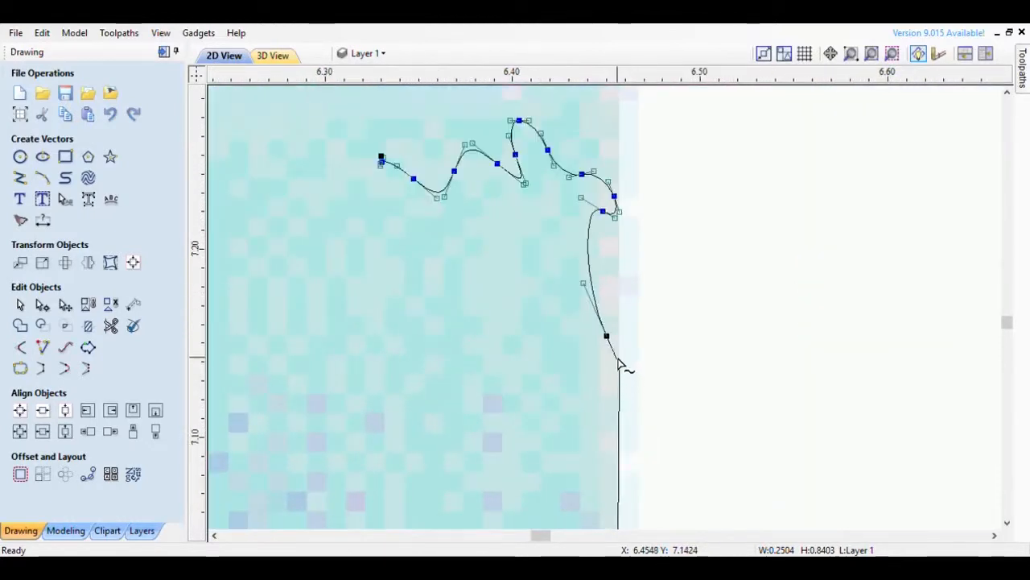
{"action": "key", "text": "d"}
{"action": "left_click", "coordinate": [596, 299]}
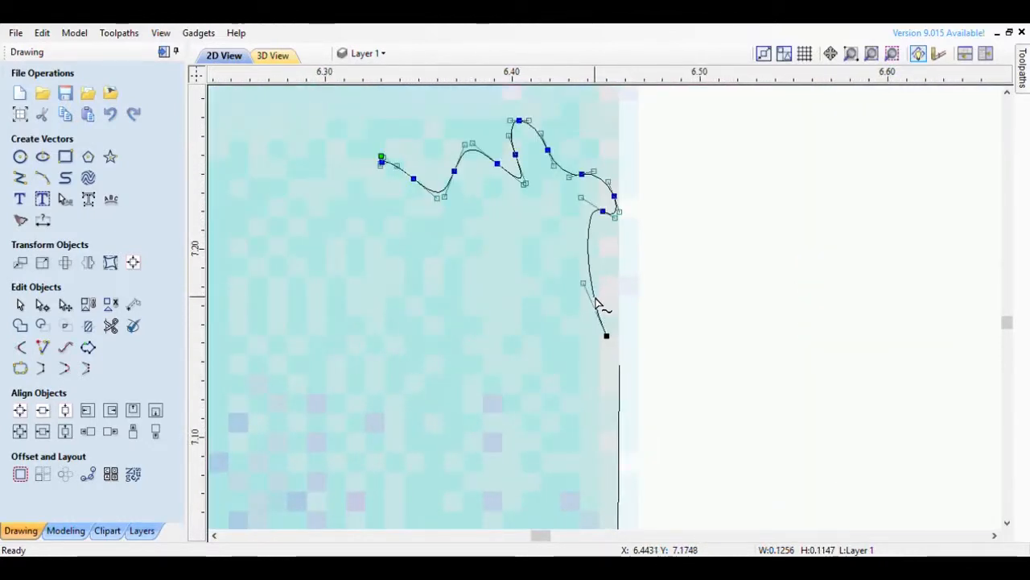
{"action": "key", "text": "Delete"}
{"action": "scroll", "coordinate": [630, 351], "scroll_direction": "down", "scroll_amount": 4}
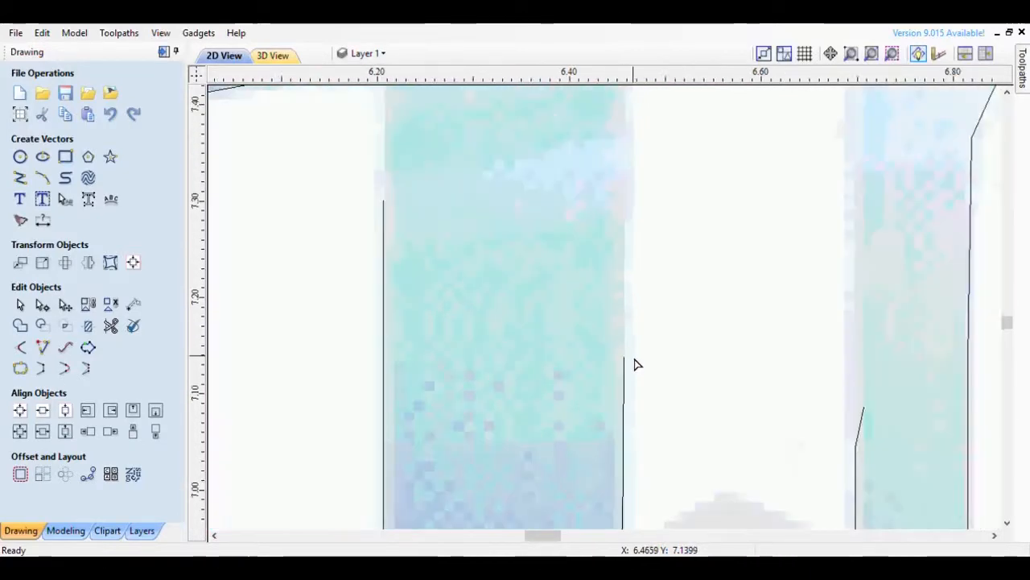
Step: Cut the streak contour between the W's left and middle stems free at both ends and delete the detached piece
{"action": "scroll", "coordinate": [640, 364], "scroll_direction": "down", "scroll_amount": 3}
{"action": "scroll", "coordinate": [490, 359], "scroll_direction": "up", "scroll_amount": 3}
{"action": "left_click", "coordinate": [528, 291]}
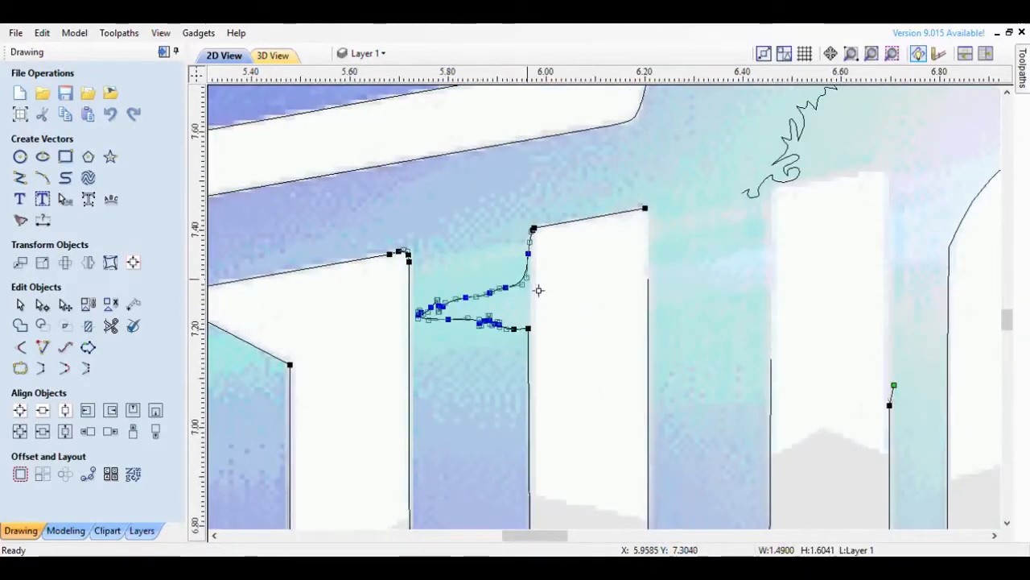
{"action": "scroll", "coordinate": [538, 289], "scroll_direction": "up", "scroll_amount": 1}
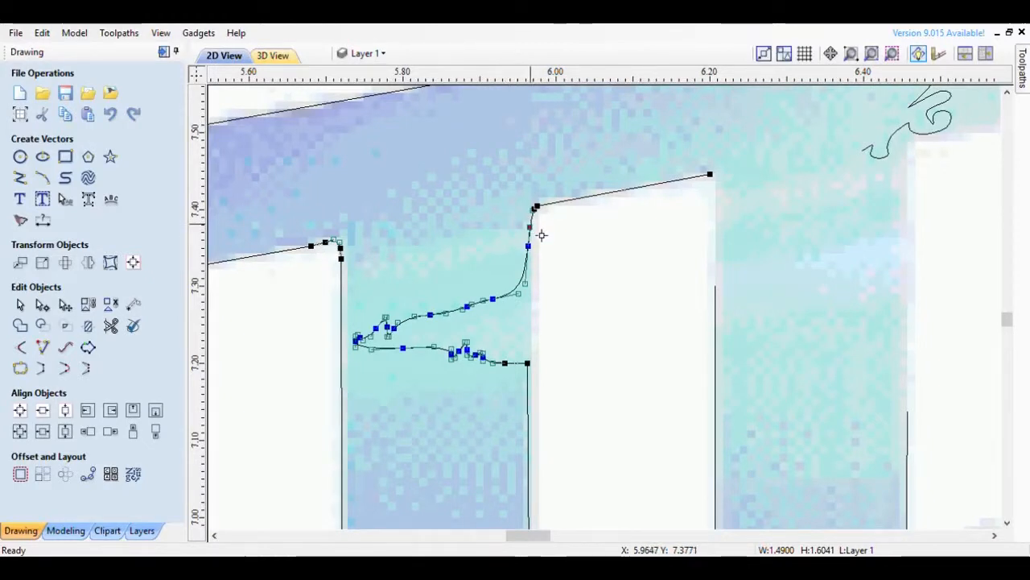
{"action": "scroll", "coordinate": [542, 234], "scroll_direction": "up", "scroll_amount": 2}
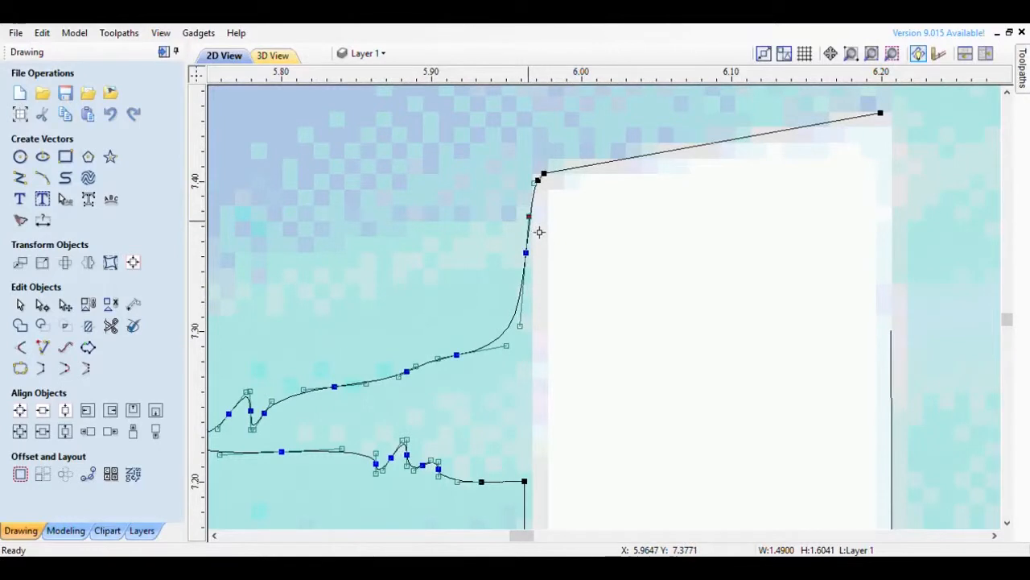
{"action": "key", "text": "d"}
{"action": "scroll", "coordinate": [506, 296], "scroll_direction": "down", "scroll_amount": 3}
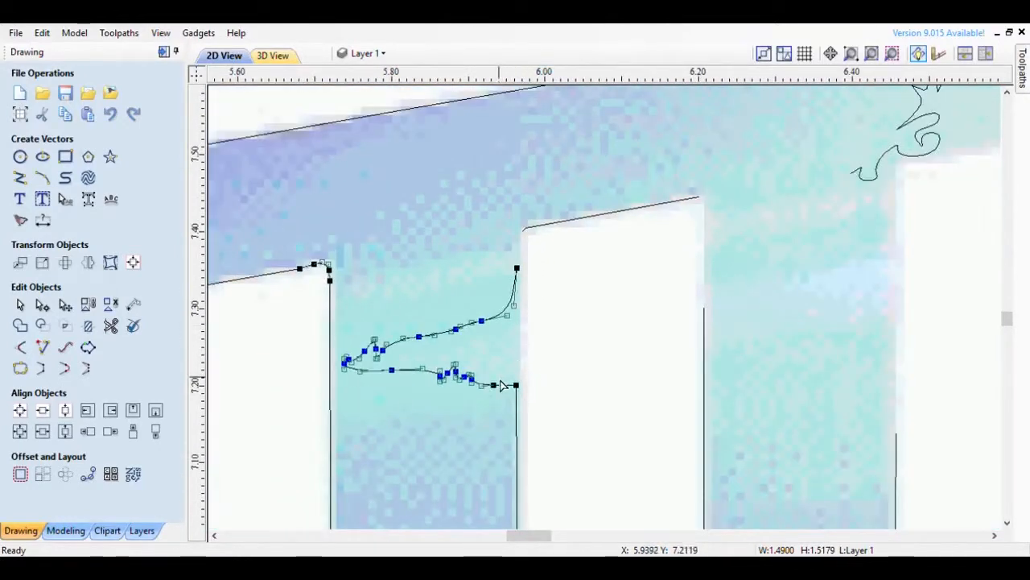
{"action": "key", "text": "d"}
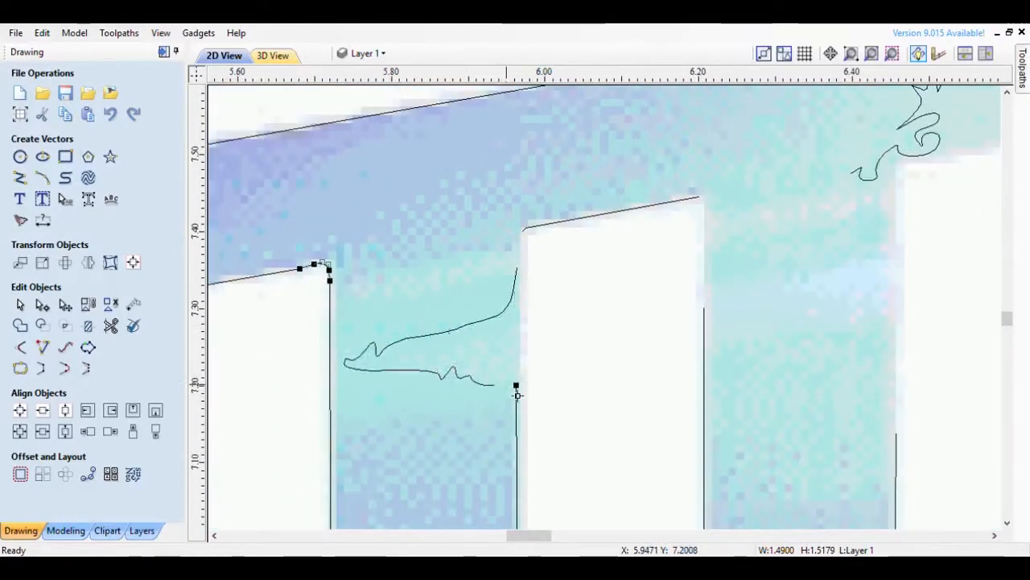
{"action": "left_click", "coordinate": [477, 330]}
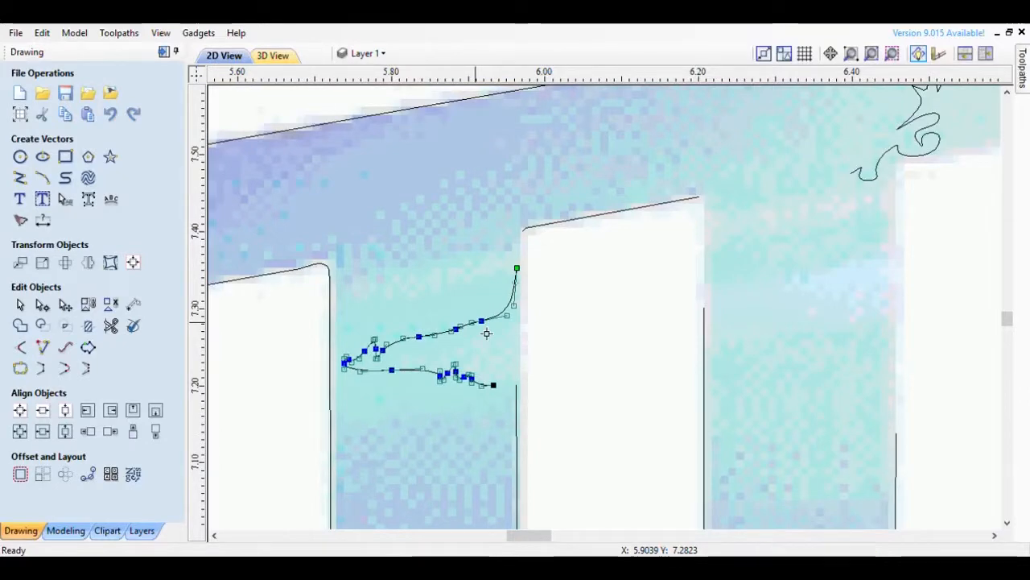
{"action": "key", "text": "Delete"}
{"action": "scroll", "coordinate": [485, 333], "scroll_direction": "down", "scroll_amount": 5}
{"action": "scroll", "coordinate": [483, 338], "scroll_direction": "down", "scroll_amount": 2}
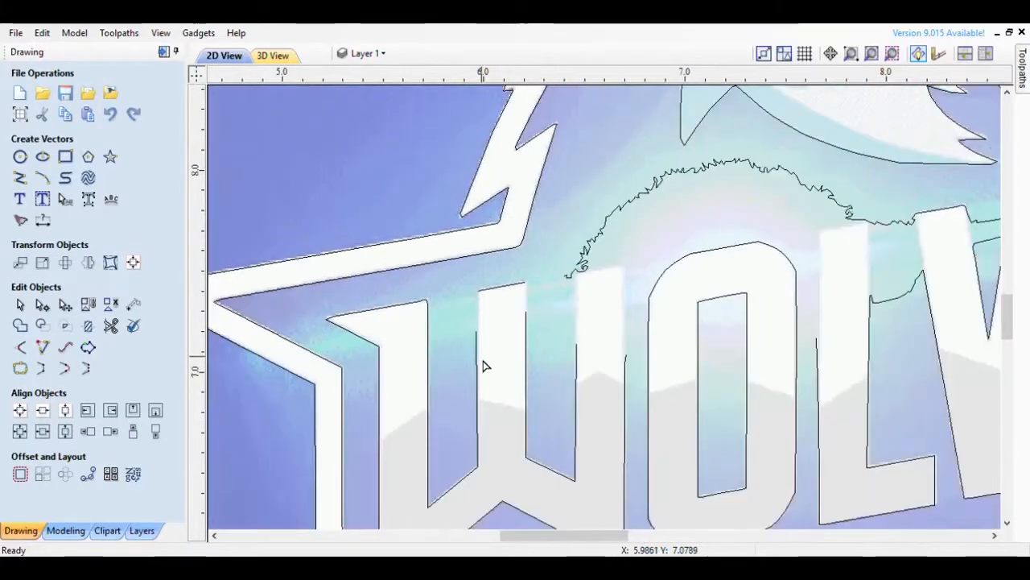
Step: Extend the left edge of the W's middle stem upward to meet the start of its slanted top edge
{"action": "scroll", "coordinate": [474, 322], "scroll_direction": "up", "scroll_amount": 4}
{"action": "left_click", "coordinate": [476, 322]}
{"action": "scroll", "coordinate": [477, 293], "scroll_direction": "up", "scroll_amount": 1}
{"action": "scroll", "coordinate": [477, 293], "scroll_direction": "up", "scroll_amount": 1}
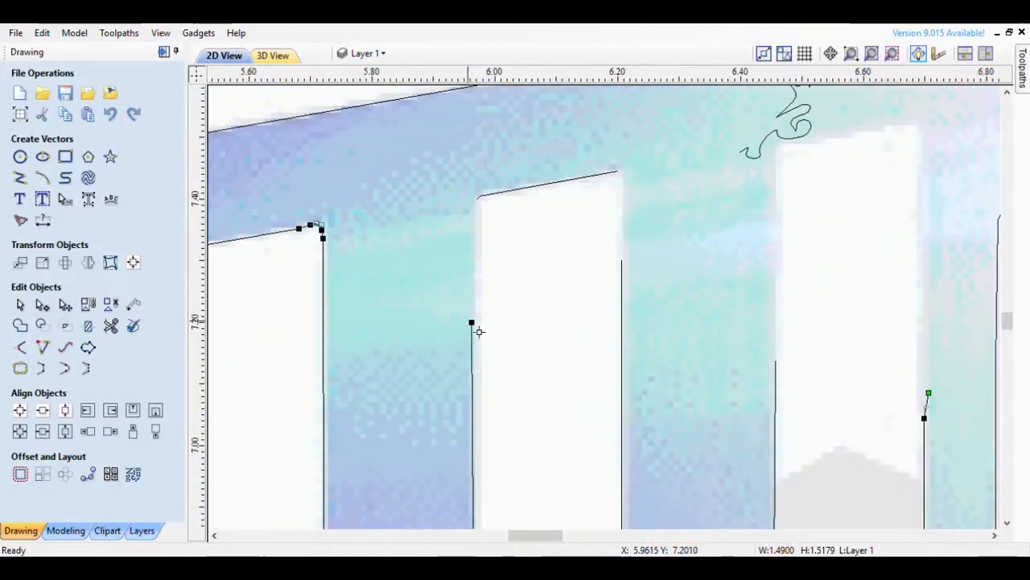
{"action": "left_click", "coordinate": [474, 324]}
{"action": "key", "text": "Delete"}
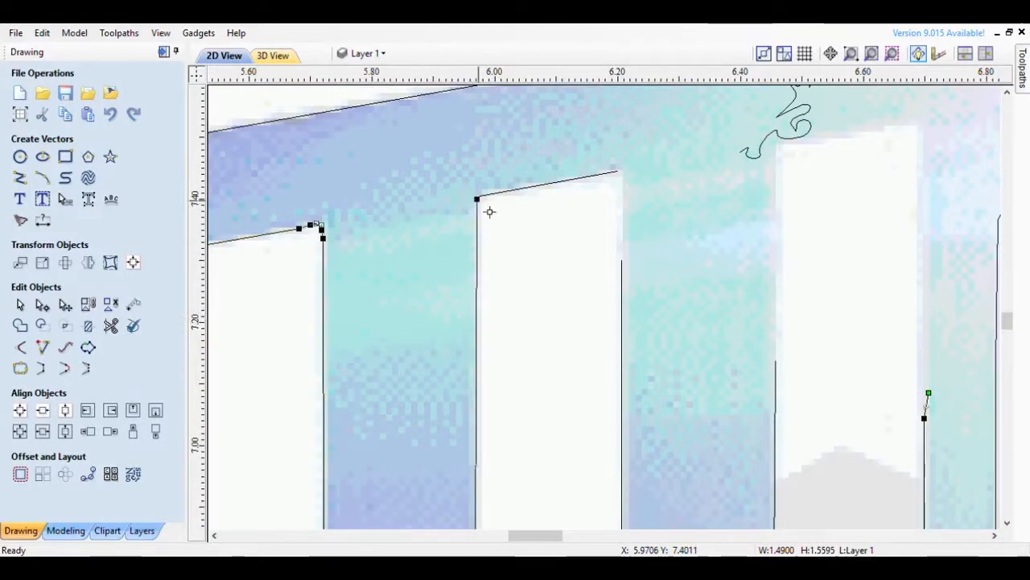
Step: Extend the right edge of the W's middle stem to the top corner and snap the slanted top edge's endpoint onto it
{"action": "left_click", "coordinate": [624, 272]}
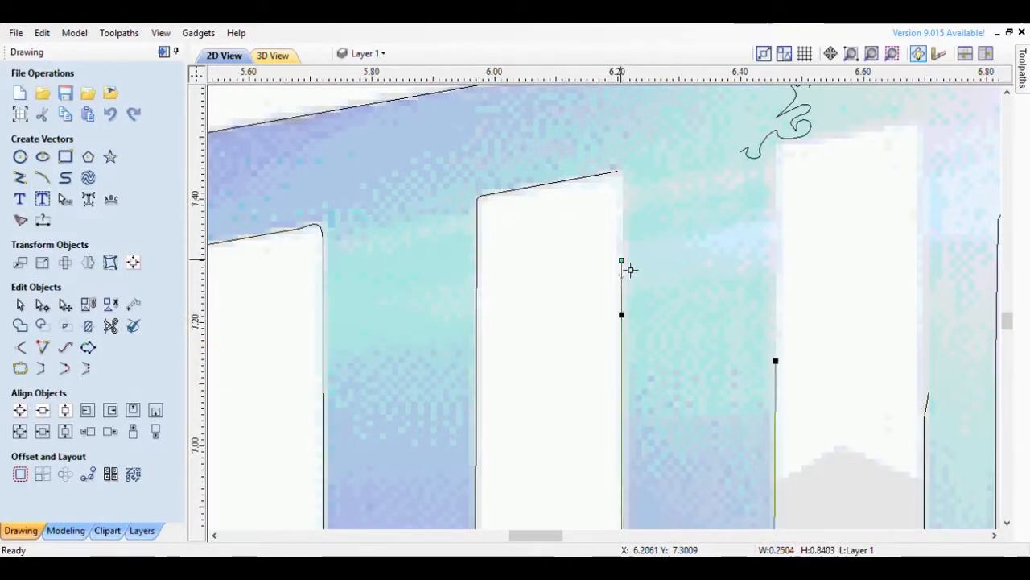
{"action": "left_click_drag", "start_coordinate": [622, 261], "coordinate": [628, 172]}
{"action": "scroll", "coordinate": [633, 171], "scroll_direction": "up", "scroll_amount": 1}
{"action": "scroll", "coordinate": [632, 171], "scroll_direction": "up", "scroll_amount": 2}
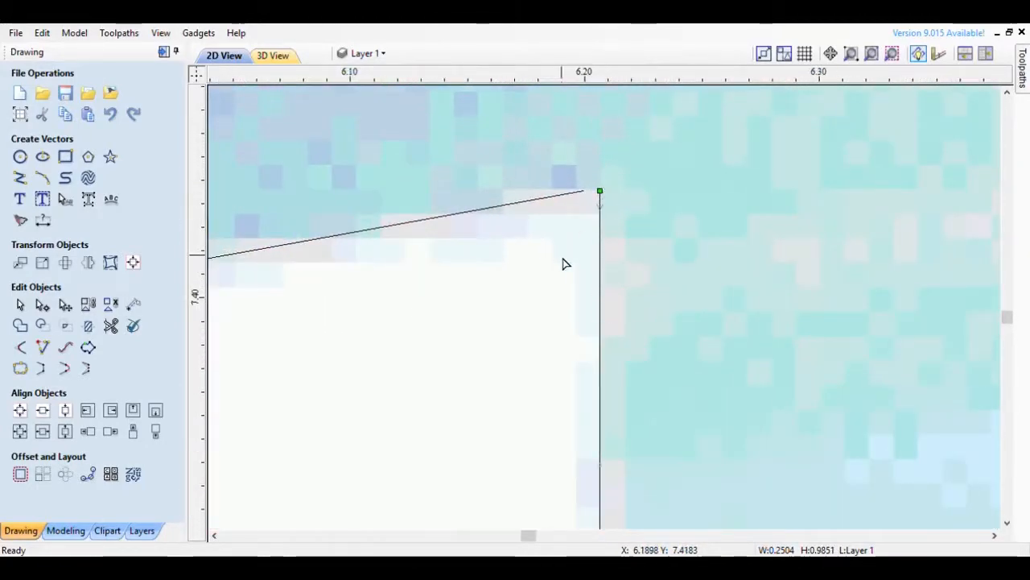
{"action": "left_click", "coordinate": [572, 197]}
{"action": "mouse_move", "coordinate": [592, 201]}
{"action": "left_mouse_down"}
{"action": "mouse_move", "coordinate": [610, 199]}
{"action": "mouse_move", "coordinate": [603, 192]}
{"action": "left_mouse_up"}
{"action": "scroll", "coordinate": [545, 193], "scroll_direction": "down", "scroll_amount": 4}
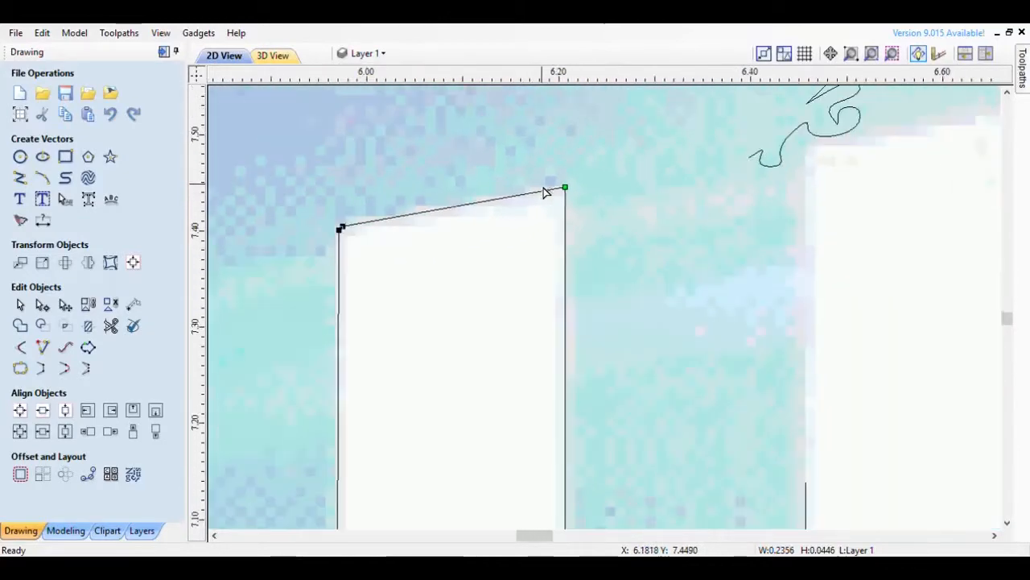
{"action": "scroll", "coordinate": [547, 188], "scroll_direction": "down", "scroll_amount": 5}
Step: Extend the right and left edges of the W's right stem upward to the stem's top corners in the bitmap
{"action": "scroll", "coordinate": [676, 281], "scroll_direction": "up", "scroll_amount": 3}
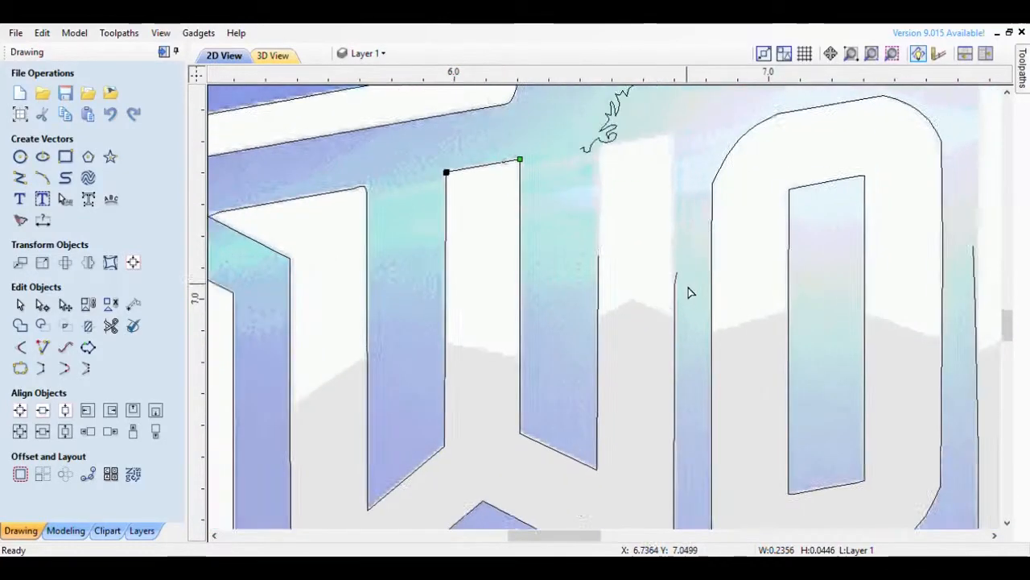
{"action": "left_click", "coordinate": [674, 277]}
{"action": "left_click_drag", "start_coordinate": [675, 268], "coordinate": [677, 111]}
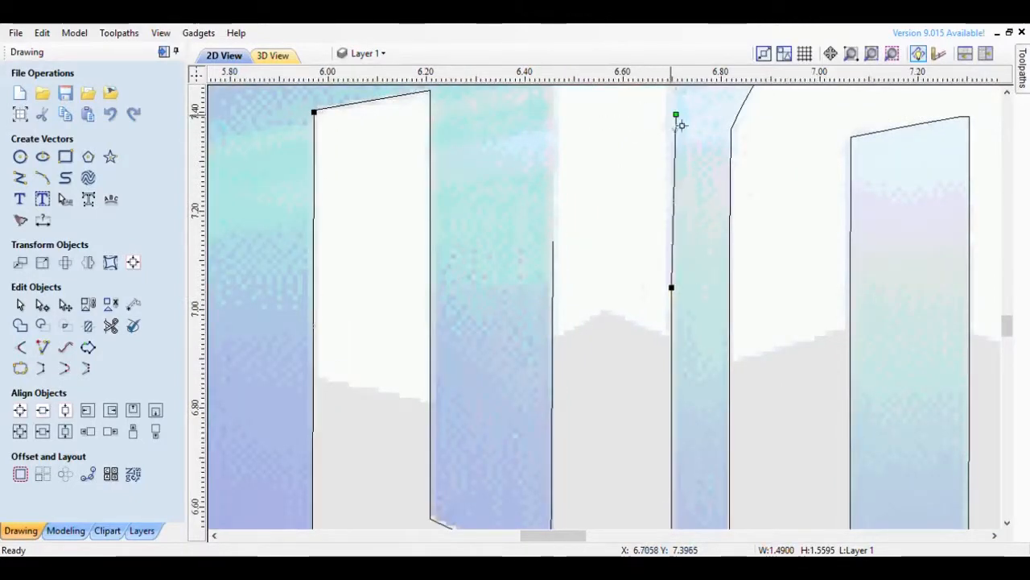
{"action": "scroll", "coordinate": [650, 347], "scroll_direction": "down", "scroll_amount": 3}
{"action": "scroll", "coordinate": [666, 179], "scroll_direction": "up", "scroll_amount": 2}
{"action": "scroll", "coordinate": [667, 179], "scroll_direction": "up", "scroll_amount": 3}
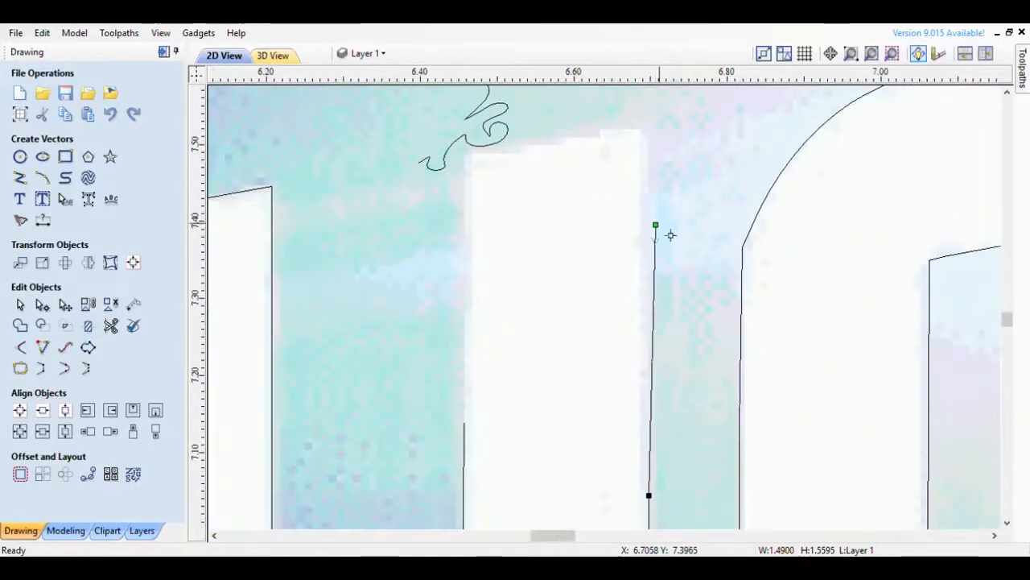
{"action": "left_click_drag", "start_coordinate": [664, 234], "coordinate": [651, 140]}
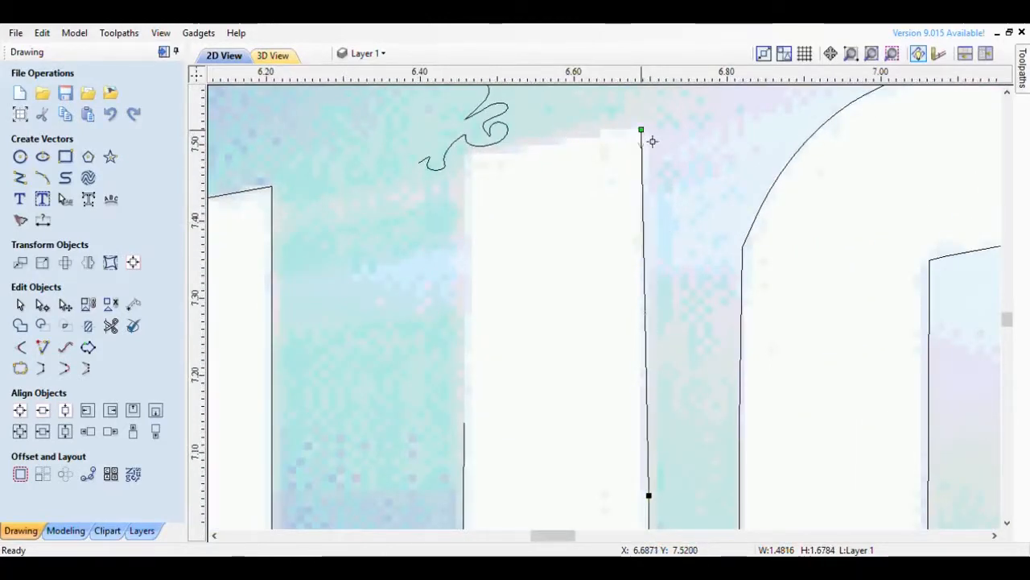
{"action": "scroll", "coordinate": [700, 234], "scroll_direction": "down", "scroll_amount": 1}
{"action": "scroll", "coordinate": [572, 346], "scroll_direction": "down", "scroll_amount": 2}
{"action": "left_click", "coordinate": [576, 345]}
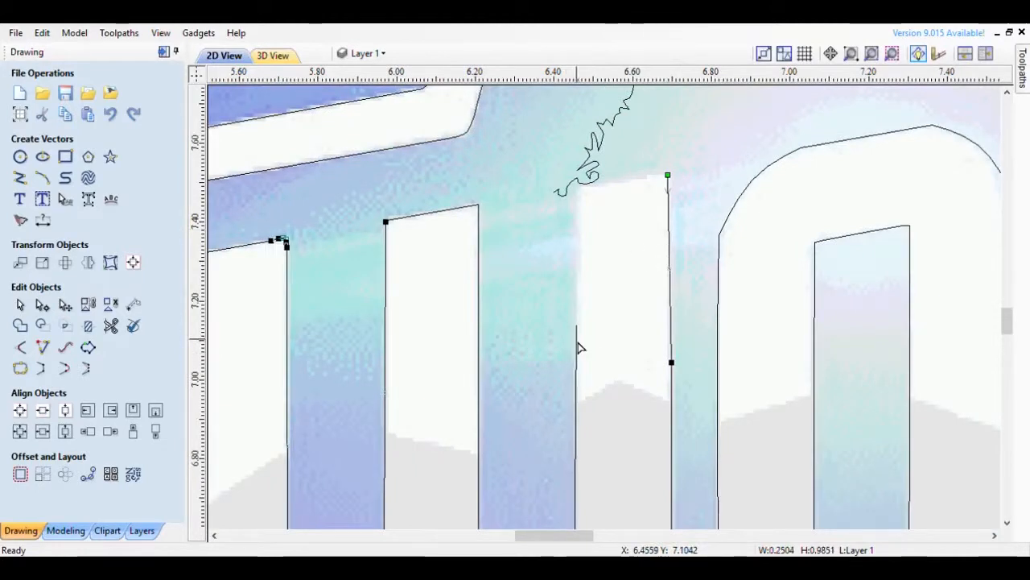
{"action": "left_click_drag", "start_coordinate": [588, 335], "coordinate": [586, 196]}
Step: Delete the remaining jagged glow contour above the W and the O
{"action": "scroll", "coordinate": [602, 145], "scroll_direction": "up", "scroll_amount": 1}
{"action": "scroll", "coordinate": [602, 145], "scroll_direction": "up", "scroll_amount": 1}
{"action": "left_click", "coordinate": [603, 156]}
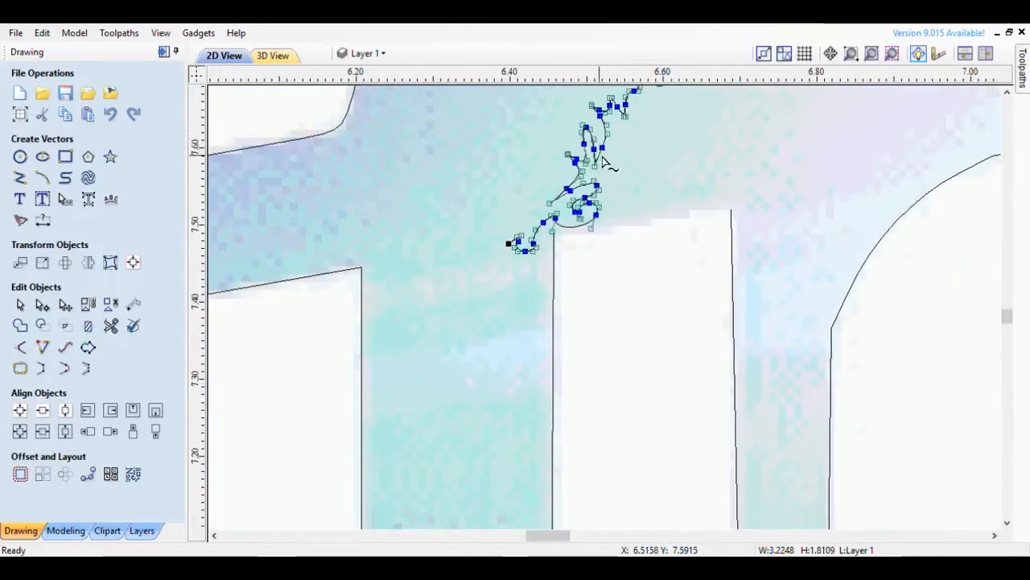
{"action": "key", "text": "Delete"}
{"action": "scroll", "coordinate": [671, 223], "scroll_direction": "down", "scroll_amount": 2}
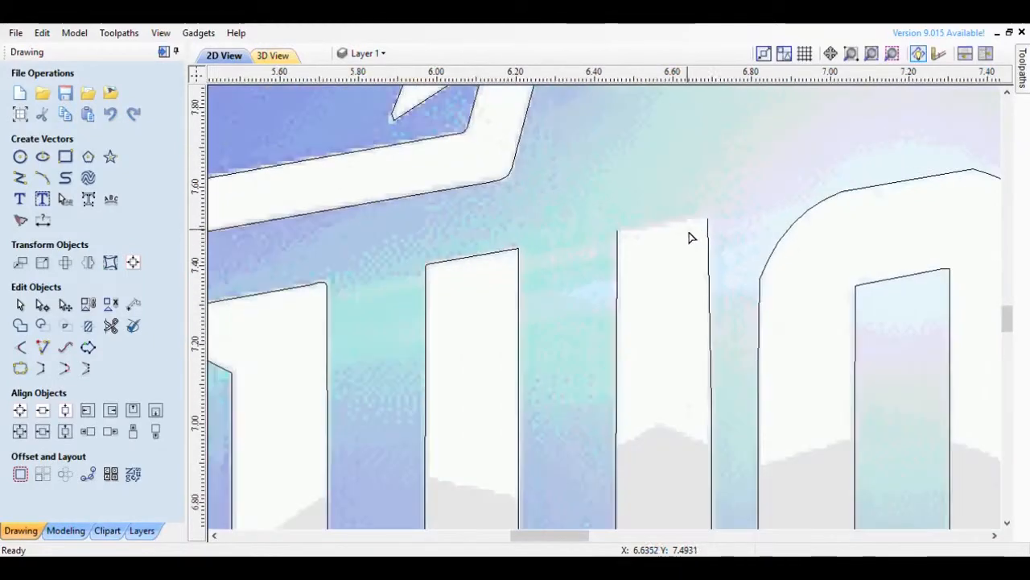
Step: Move the top endpoint of the right edge of the W's right stem onto the stem's top corner in the bitmap
{"action": "left_click", "coordinate": [709, 232]}
{"action": "scroll", "coordinate": [706, 233], "scroll_direction": "up", "scroll_amount": 1}
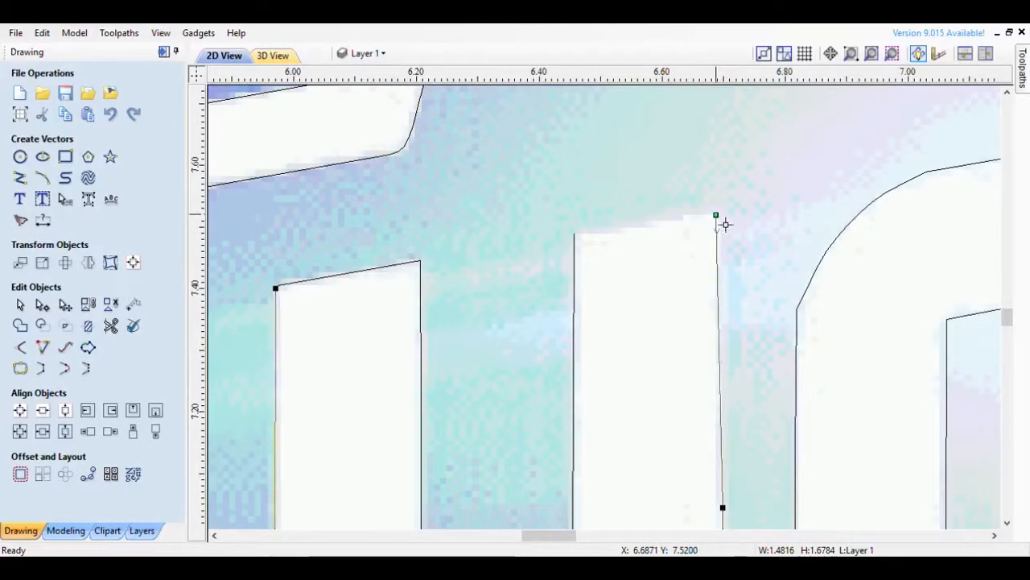
{"action": "scroll", "coordinate": [722, 229], "scroll_direction": "up", "scroll_amount": 2}
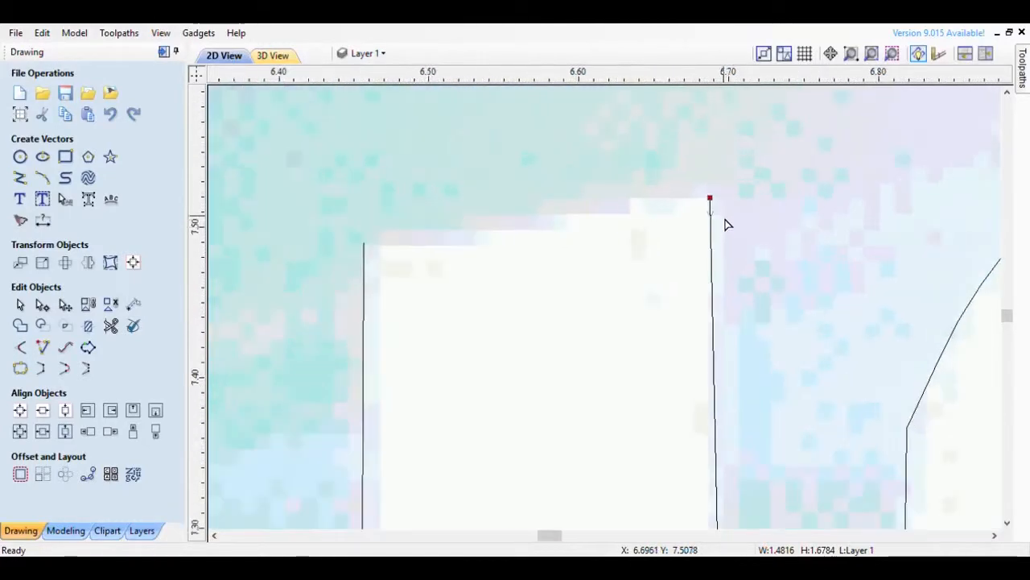
{"action": "left_click_drag", "start_coordinate": [714, 199], "coordinate": [725, 196]}
{"action": "scroll", "coordinate": [719, 223], "scroll_direction": "down", "scroll_amount": 2}
{"action": "scroll", "coordinate": [713, 227], "scroll_direction": "down", "scroll_amount": 1}
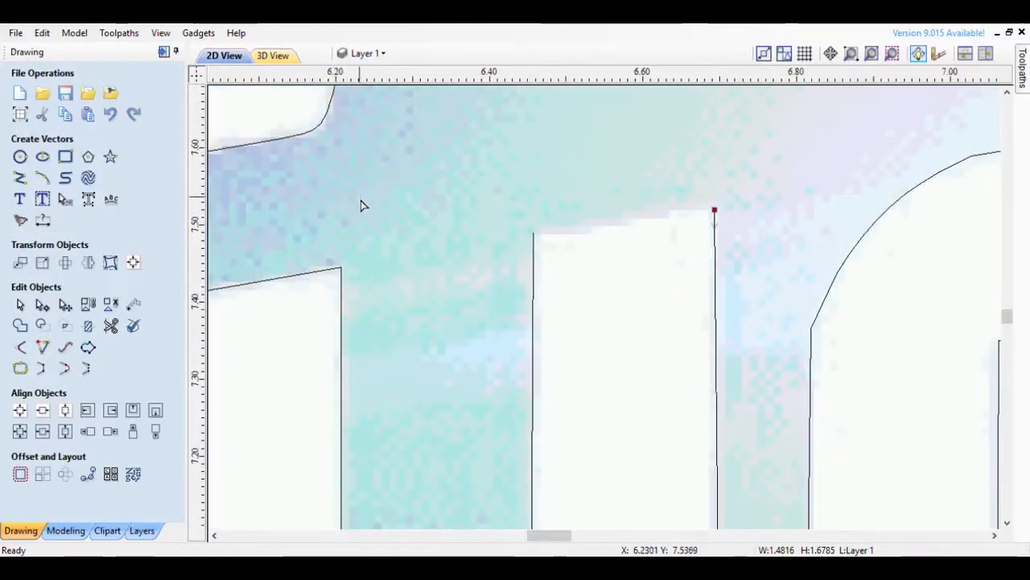
Step: Draw a straight slanted line between the two top endpoints of the W's right stem to close its top
{"action": "left_click", "coordinate": [22, 179]}
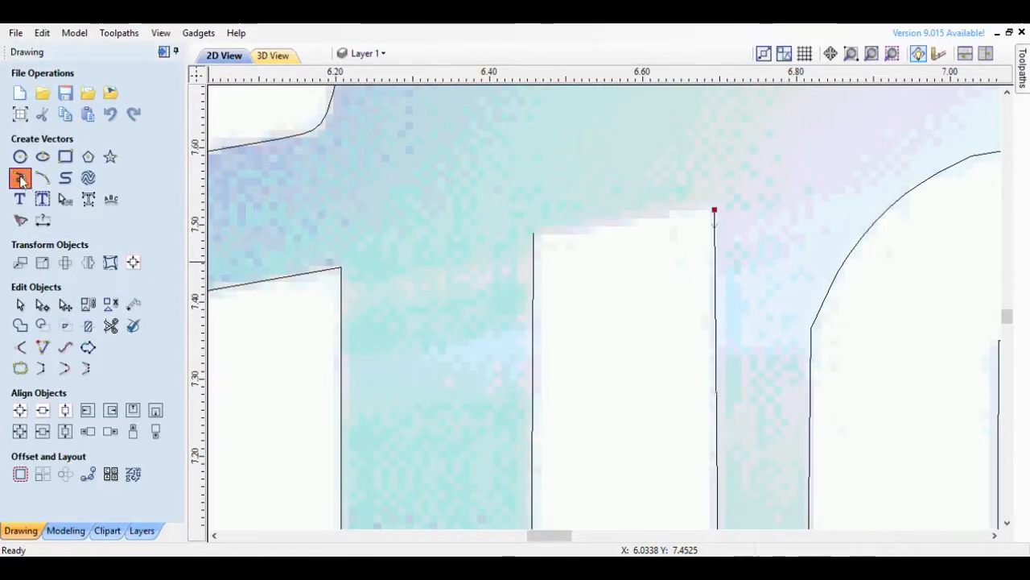
{"action": "left_click", "coordinate": [535, 234]}
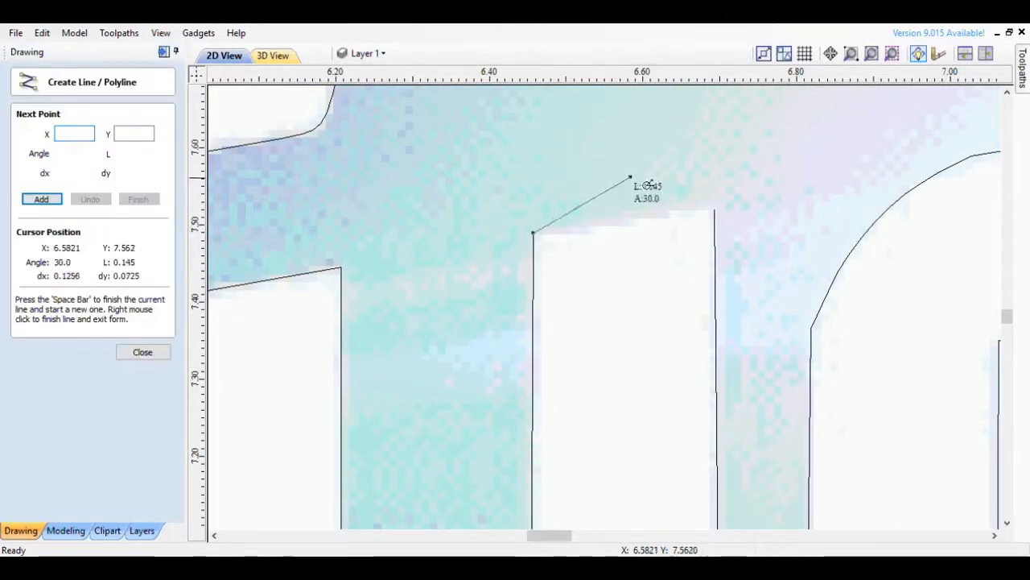
{"action": "left_click", "coordinate": [716, 212]}
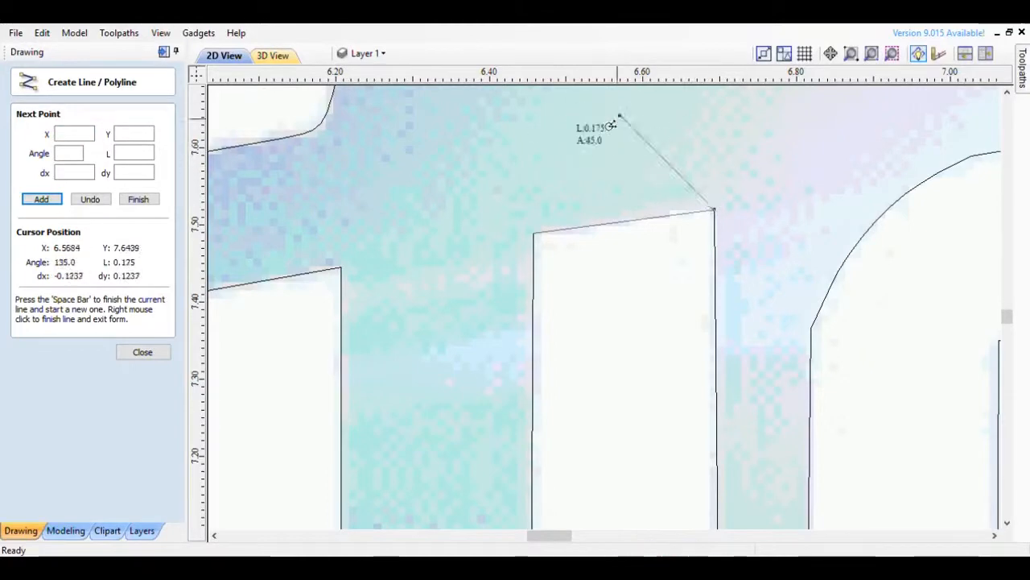
{"action": "right_click", "coordinate": [598, 149]}
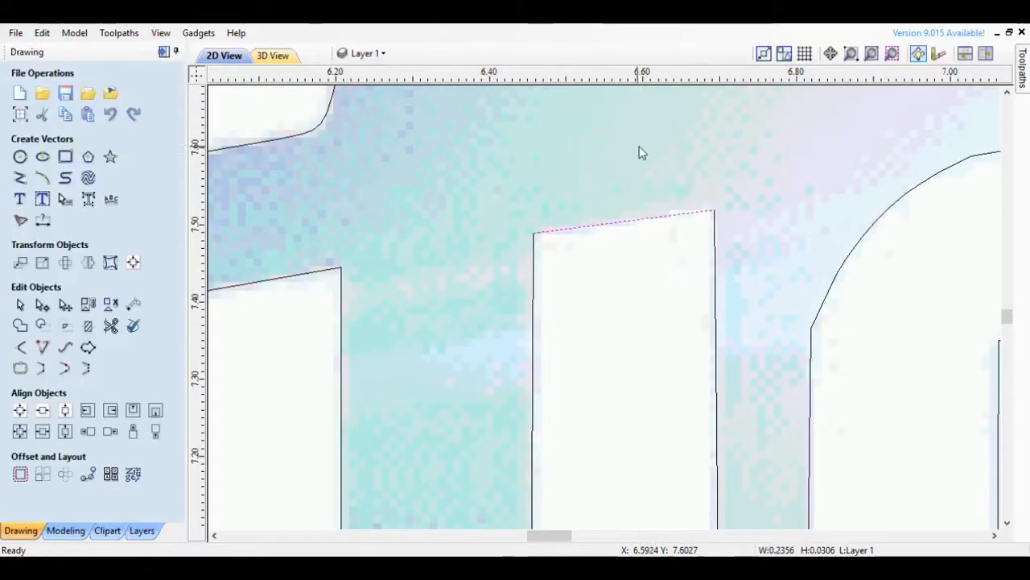
Step: Select the four open vectors that form the W and join them with a tolerance of 0.1 inches
{"action": "scroll", "coordinate": [547, 248], "scroll_direction": "down", "scroll_amount": 3}
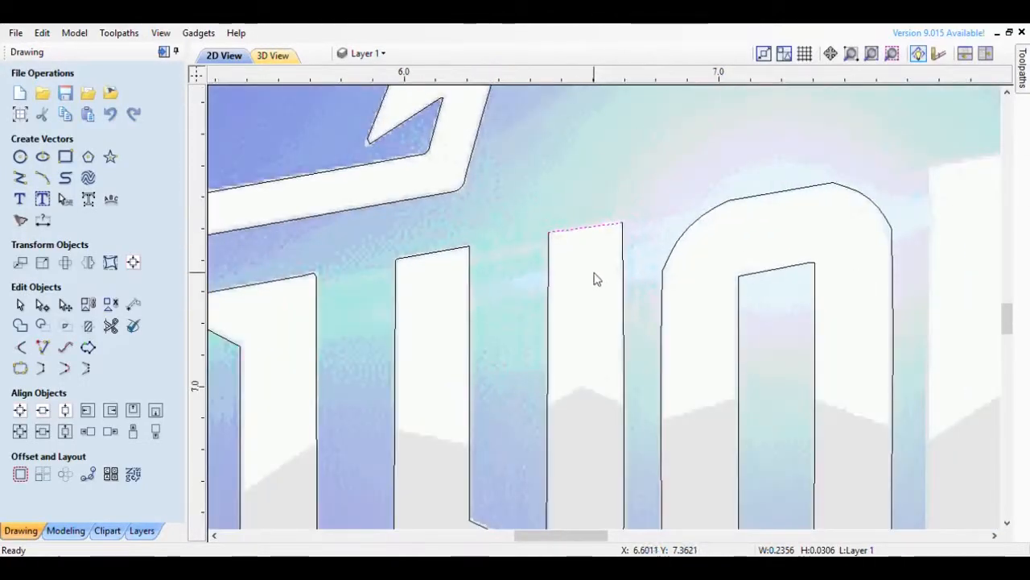
{"action": "scroll", "coordinate": [583, 257], "scroll_direction": "down", "scroll_amount": 3}
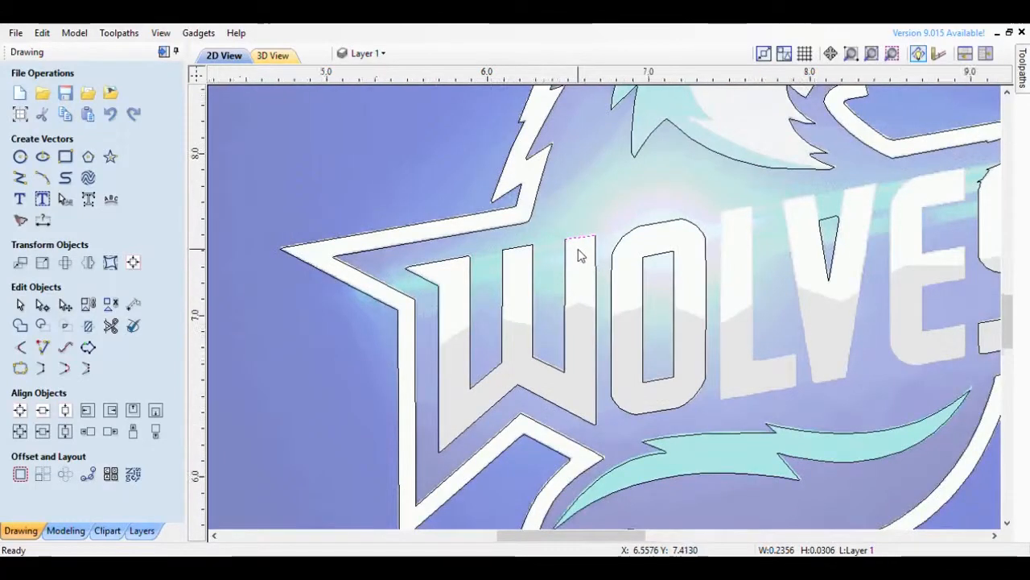
{"action": "scroll", "coordinate": [576, 254], "scroll_direction": "up", "scroll_amount": 3}
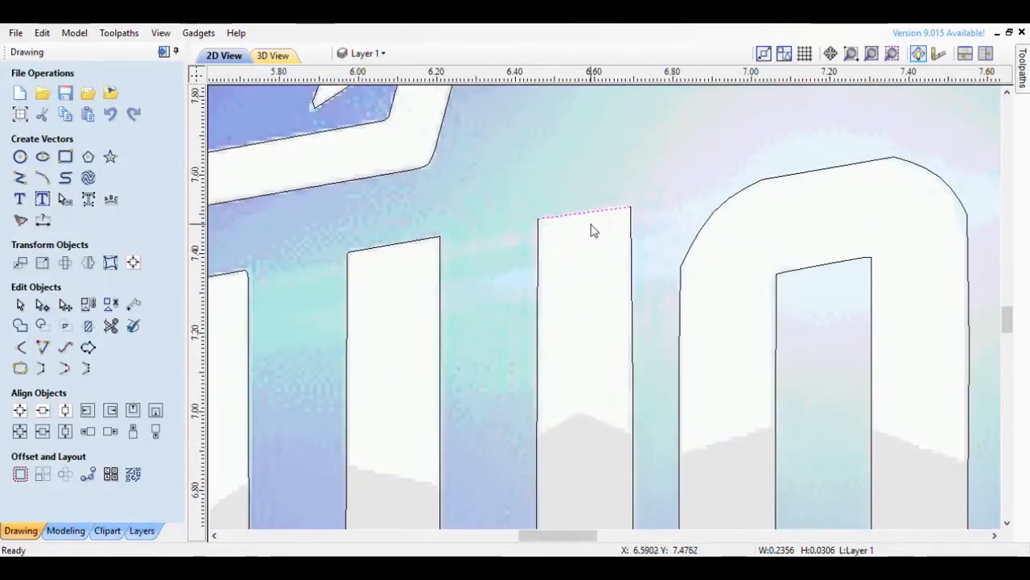
{"action": "left_click", "coordinate": [540, 255]}
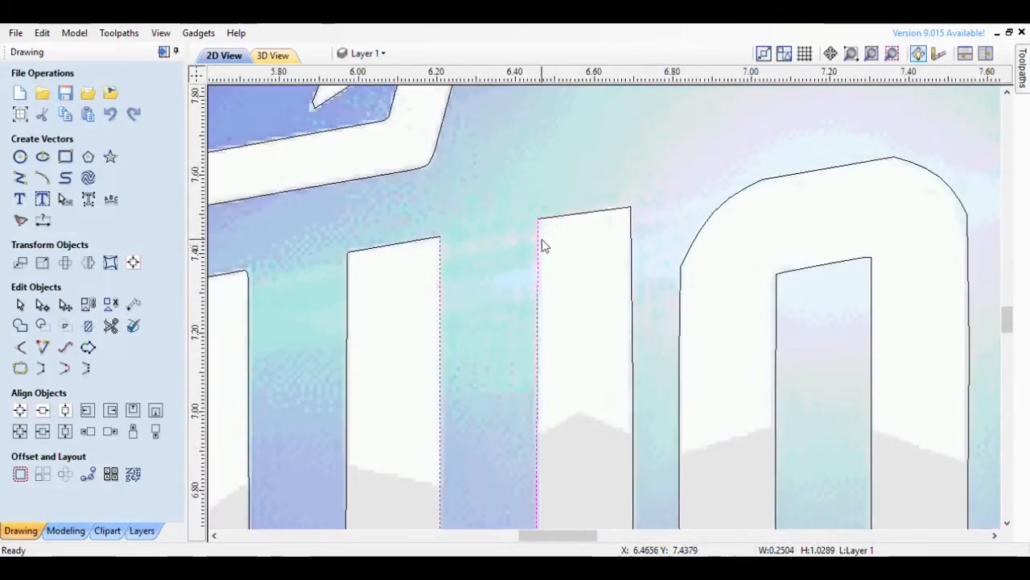
{"action": "left_click", "coordinate": [424, 243]}
{"action": "scroll", "coordinate": [487, 226], "scroll_direction": "down", "scroll_amount": 3}
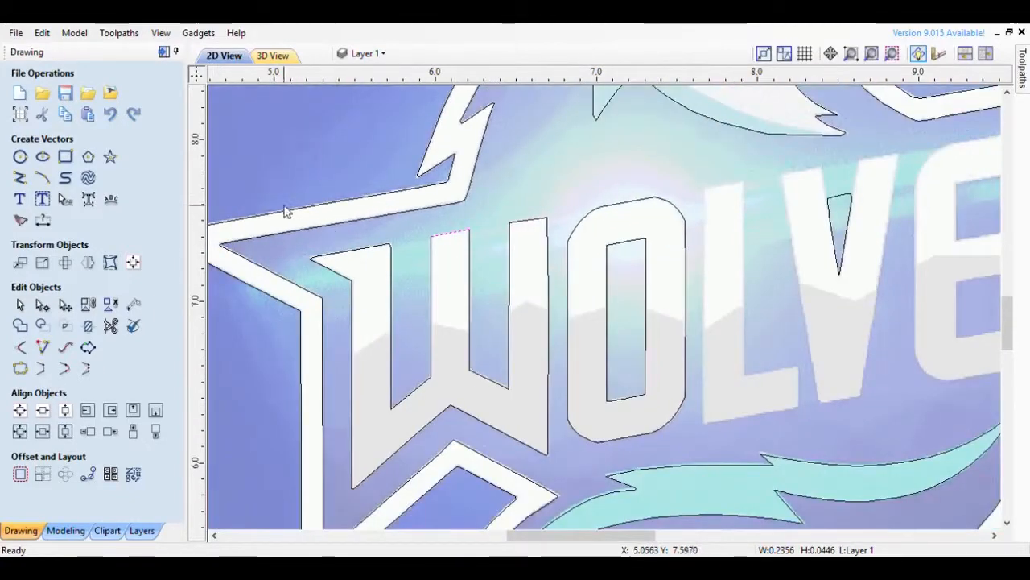
{"action": "mouse_move", "coordinate": [274, 191]}
{"action": "left_mouse_down"}
{"action": "mouse_move", "coordinate": [499, 338]}
{"action": "mouse_move", "coordinate": [587, 469]}
{"action": "left_mouse_up"}
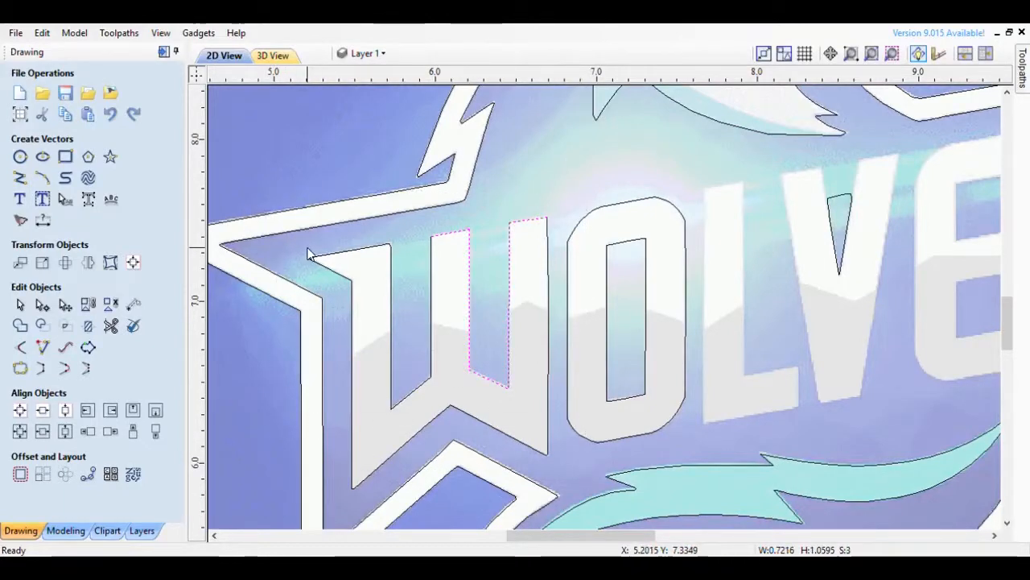
{"action": "left_click", "coordinate": [276, 198]}
{"action": "left_click_drag", "start_coordinate": [506, 383], "coordinate": [573, 495]}
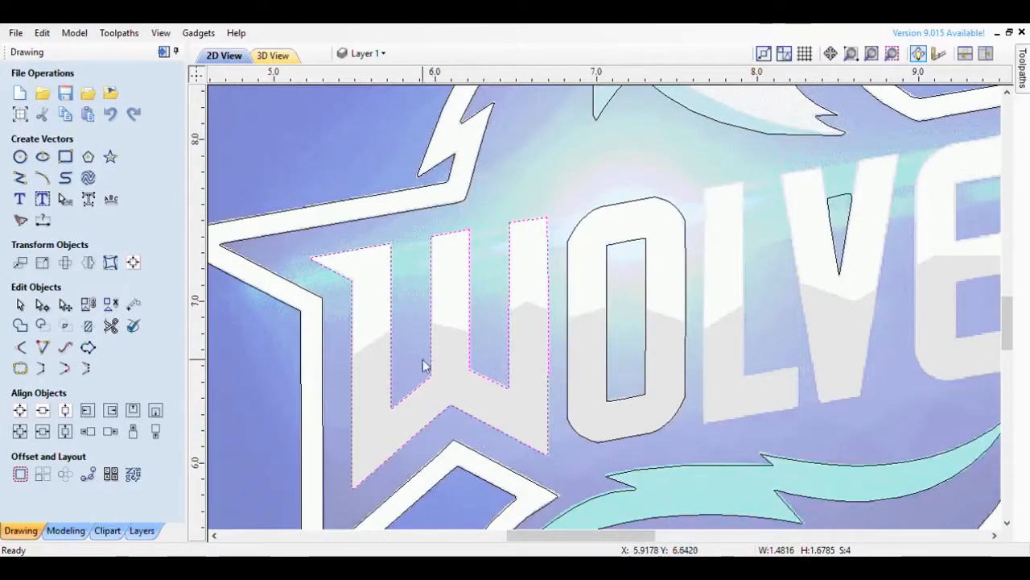
{"action": "left_click", "coordinate": [21, 368]}
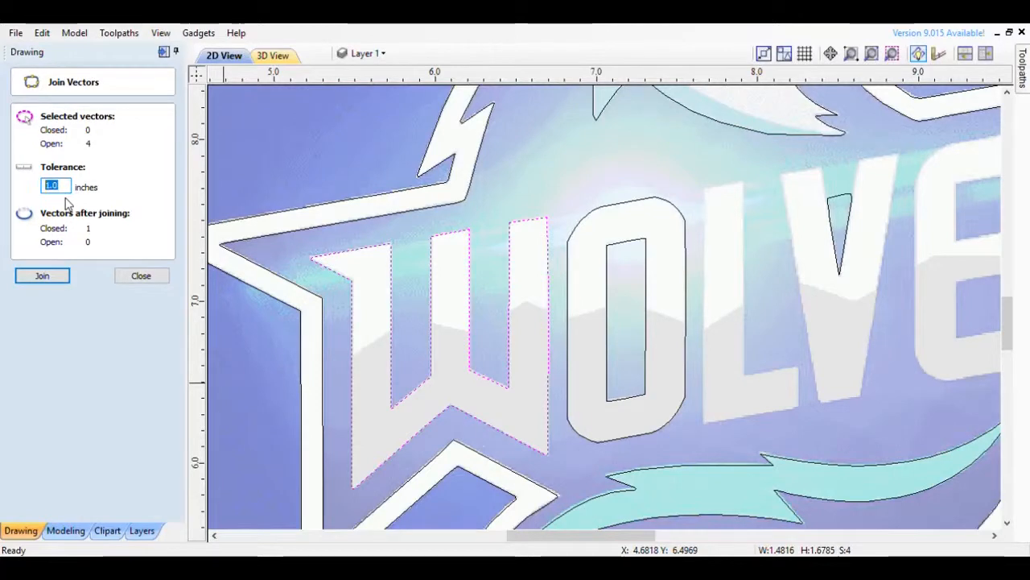
{"action": "type", "text": ".1"}
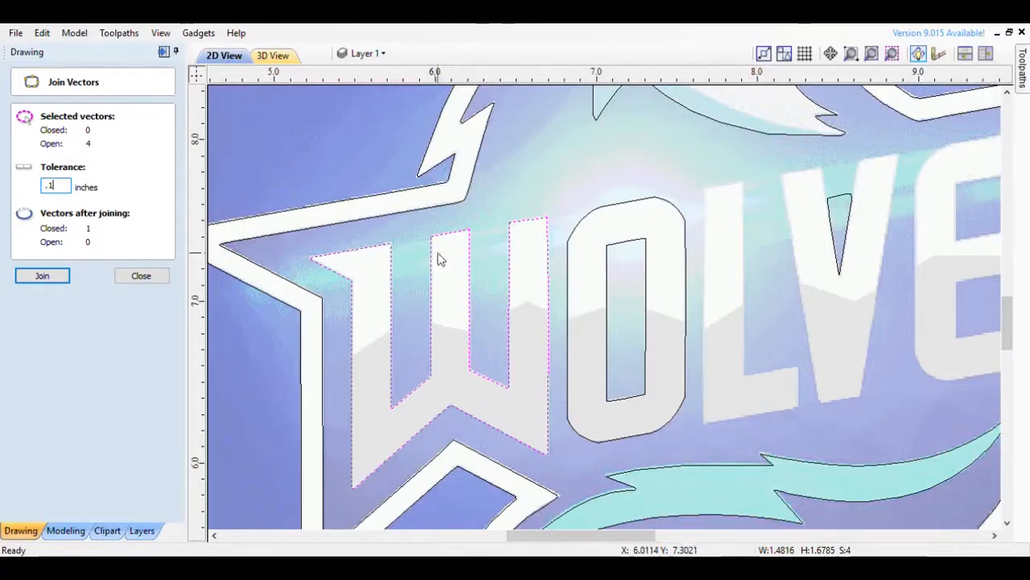
{"action": "left_click", "coordinate": [53, 276]}
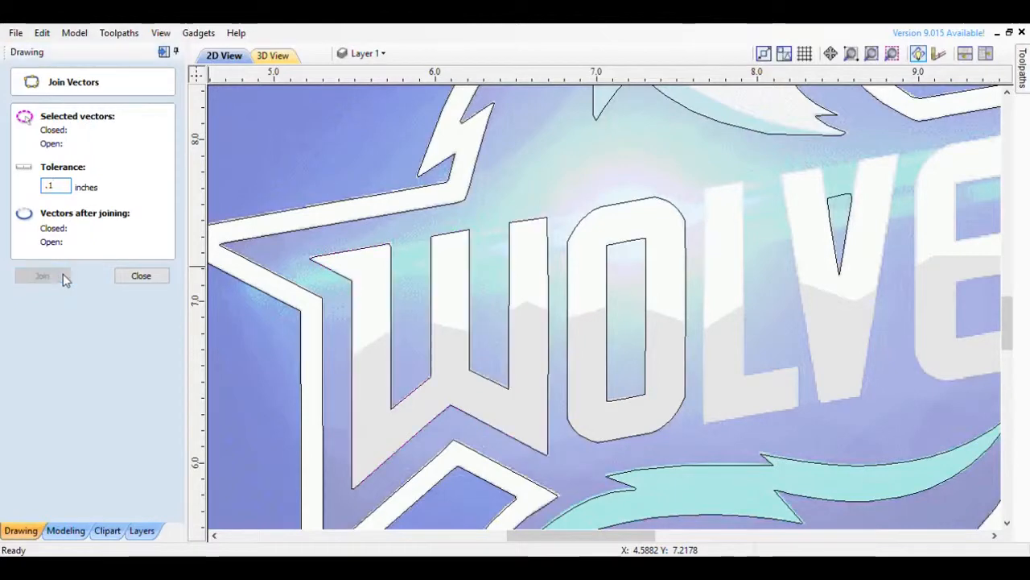
{"action": "left_click", "coordinate": [133, 276]}
Step: Examine the WOLVES lettering and the whole logo for letters with missing outlines or leftover streak damage
{"action": "scroll", "coordinate": [294, 249], "scroll_direction": "down", "scroll_amount": 2}
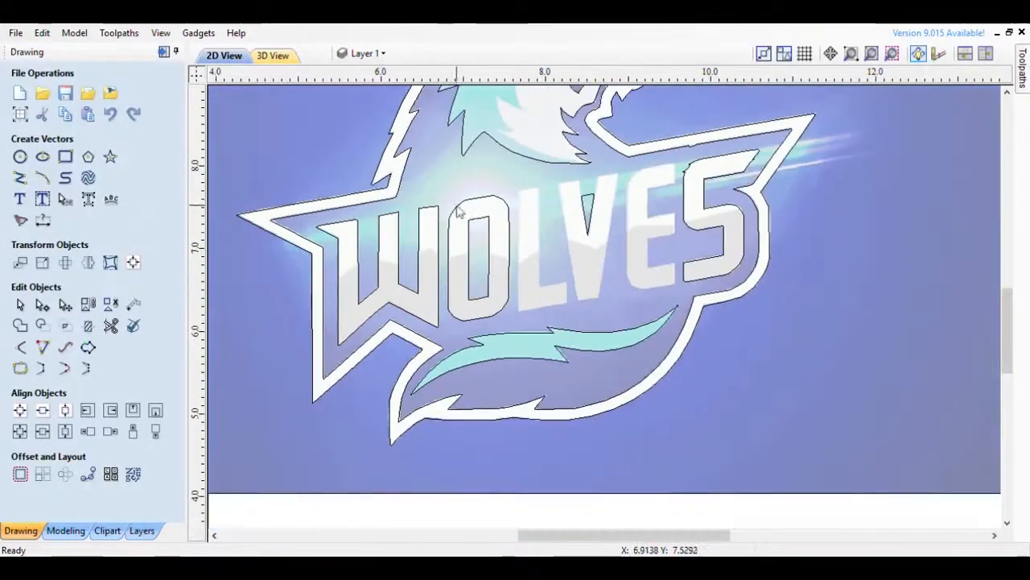
{"action": "scroll", "coordinate": [463, 234], "scroll_direction": "up", "scroll_amount": 2}
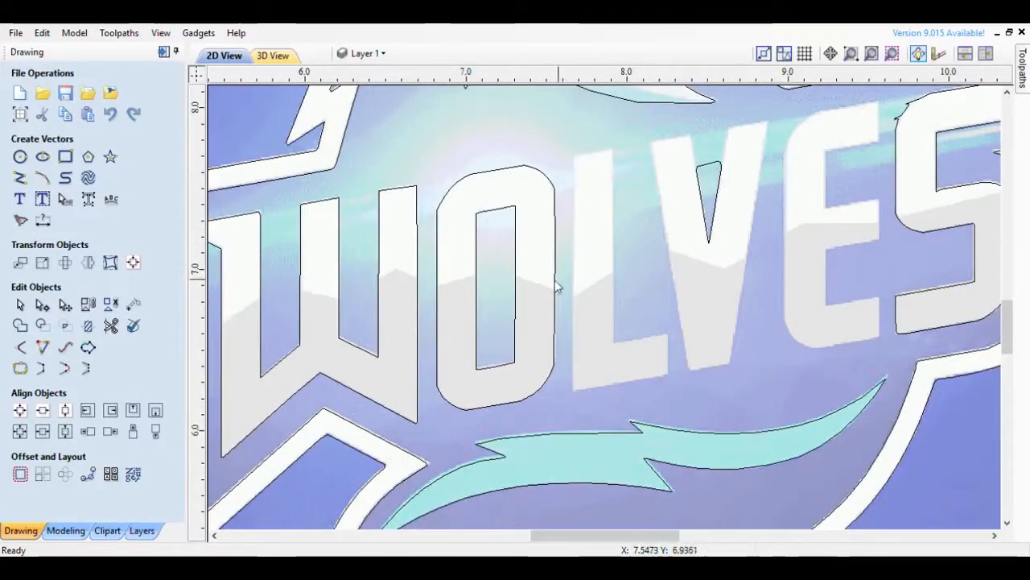
{"action": "scroll", "coordinate": [556, 288], "scroll_direction": "down", "scroll_amount": 5}
{"action": "scroll", "coordinate": [547, 281], "scroll_direction": "up", "scroll_amount": 4}
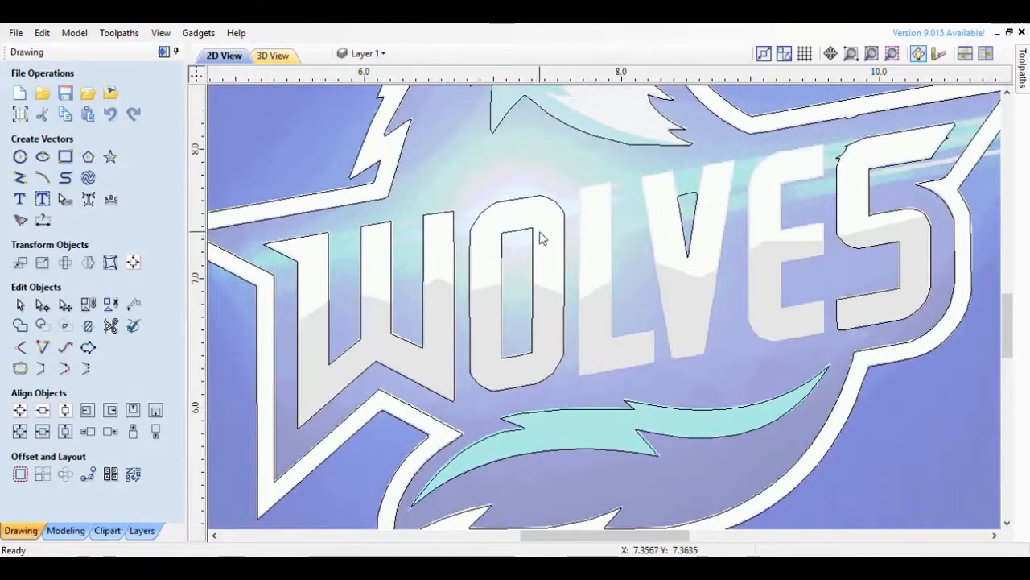
{"action": "scroll", "coordinate": [520, 269], "scroll_direction": "down", "scroll_amount": 2}
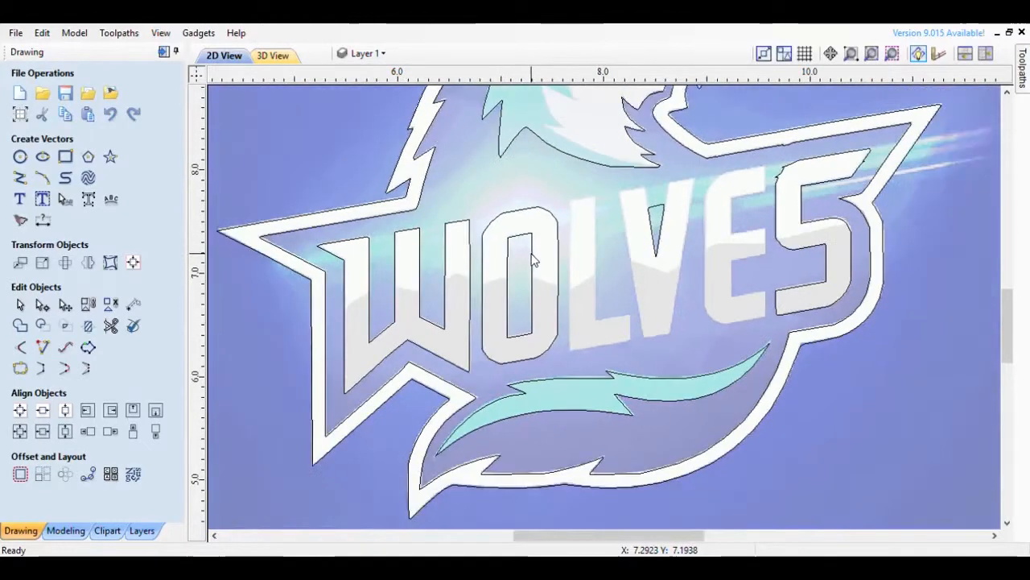
{"action": "scroll", "coordinate": [544, 297], "scroll_direction": "down", "scroll_amount": 3}
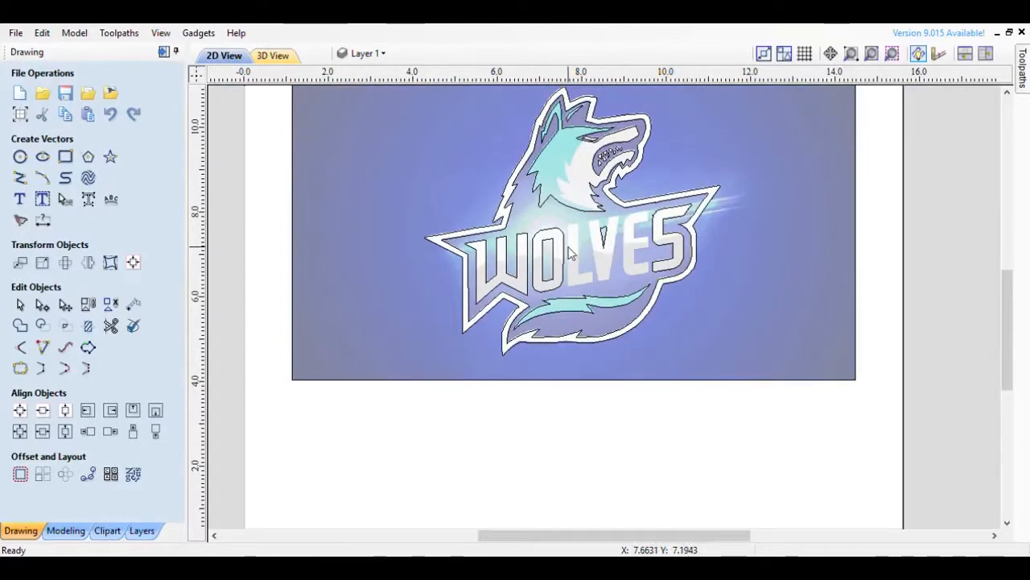
{"action": "scroll", "coordinate": [569, 254], "scroll_direction": "up", "scroll_amount": 3}
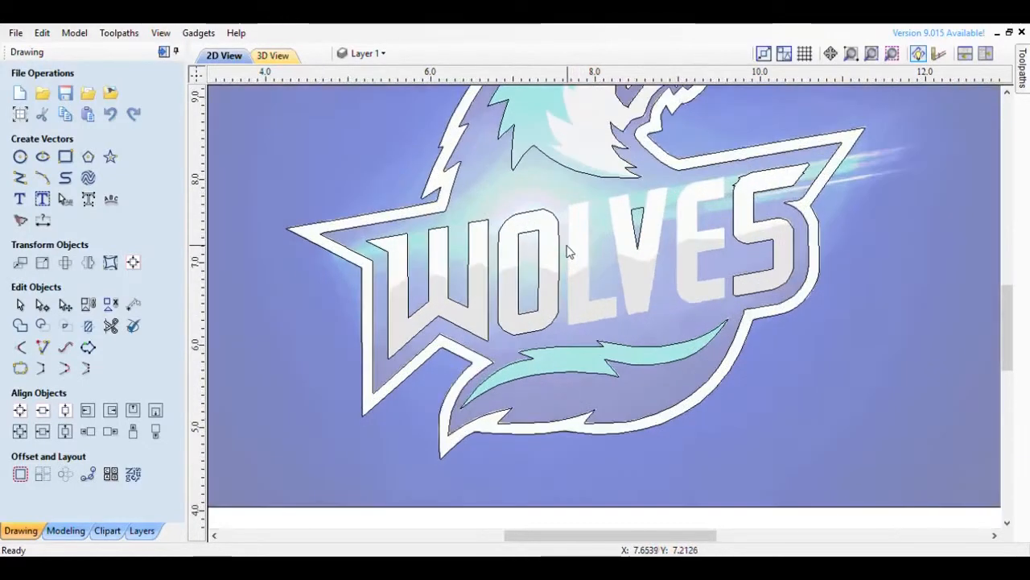
{"action": "scroll", "coordinate": [545, 248], "scroll_direction": "down", "scroll_amount": 1}
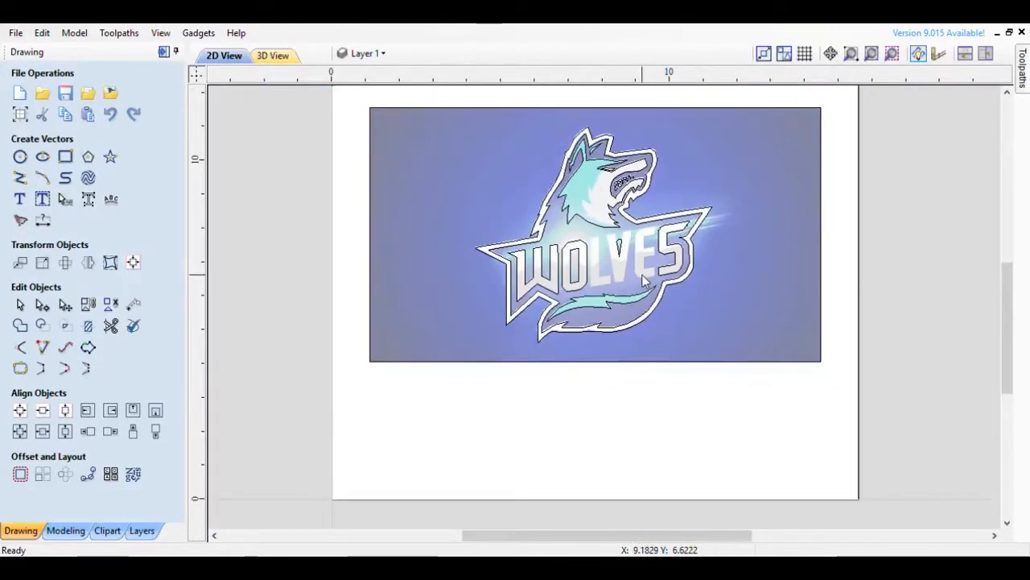
{"action": "scroll", "coordinate": [655, 180], "scroll_direction": "down", "scroll_amount": 1}
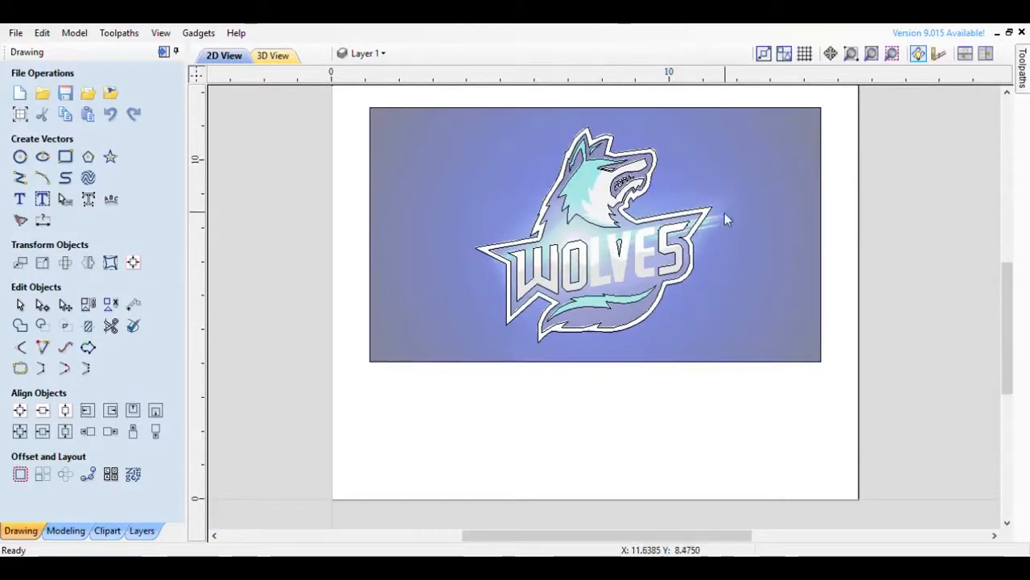
Step: Open the S outline for node editing and delete the nodes of the upper streak spike on its rounded upper-left corner
{"action": "scroll", "coordinate": [697, 232], "scroll_direction": "up", "scroll_amount": 3}
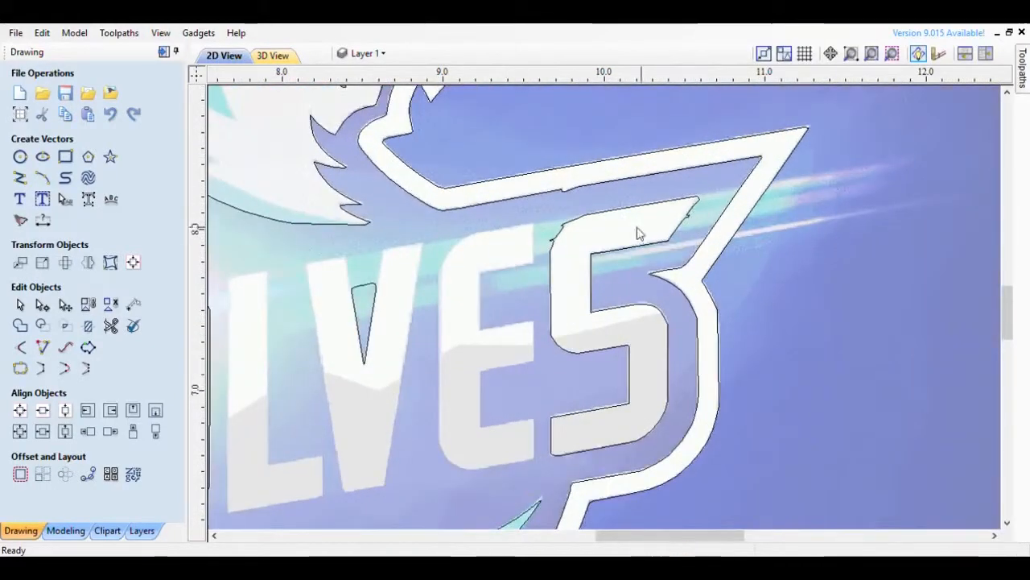
{"action": "scroll", "coordinate": [585, 223], "scroll_direction": "up", "scroll_amount": 1}
{"action": "left_click", "coordinate": [565, 226]}
{"action": "scroll", "coordinate": [588, 219], "scroll_direction": "up", "scroll_amount": 2}
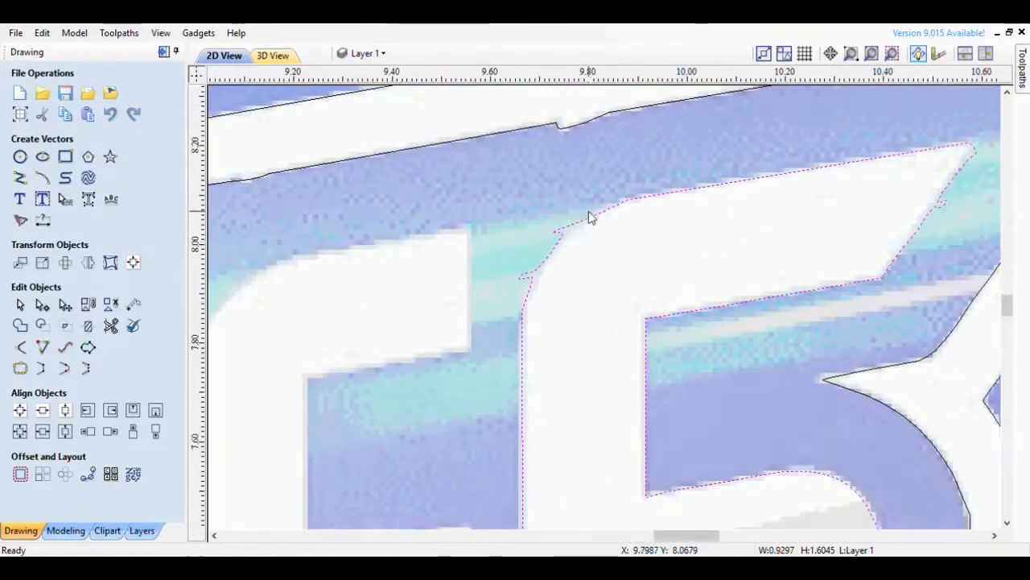
{"action": "double_click", "coordinate": [590, 217]}
{"action": "scroll", "coordinate": [574, 253], "scroll_direction": "up", "scroll_amount": 2}
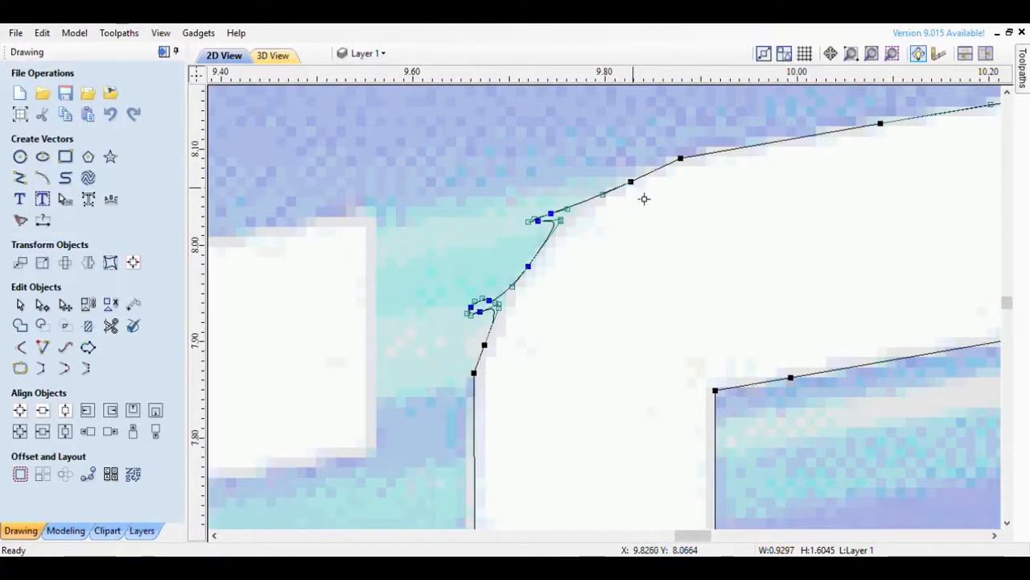
{"action": "key", "text": "d"}
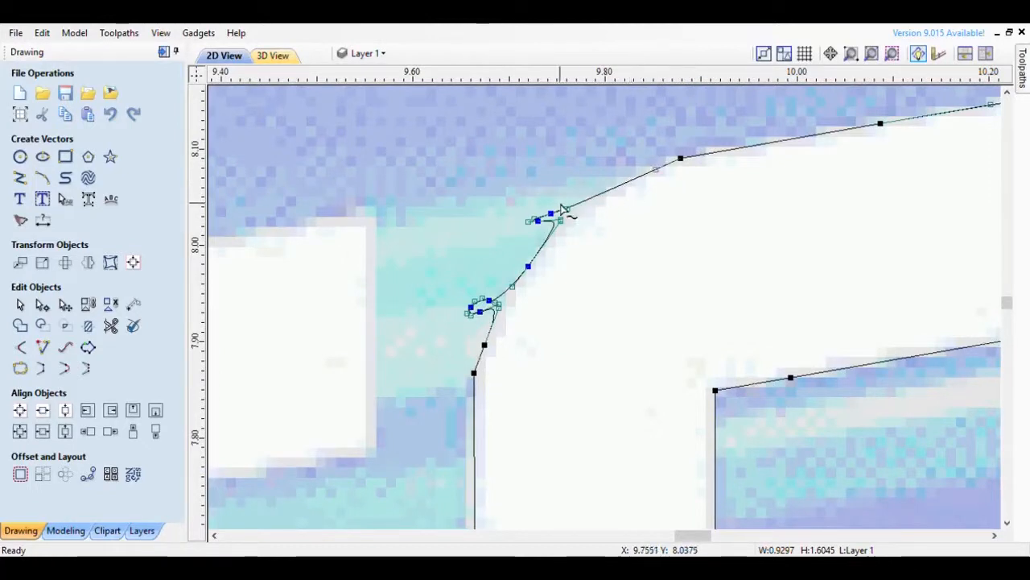
{"action": "key", "text": "d"}
{"action": "key", "text": "d"}
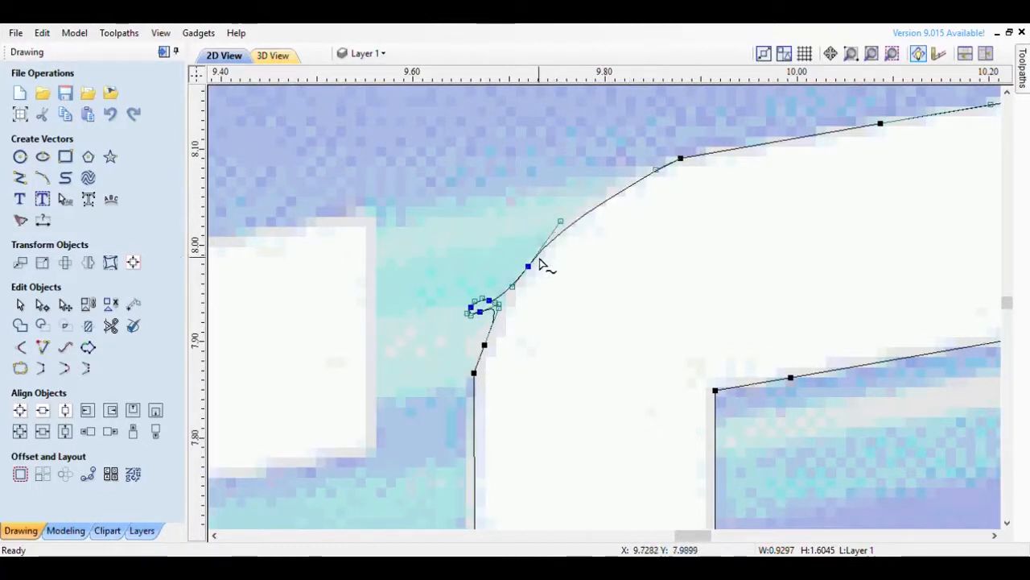
{"action": "key", "text": "d"}
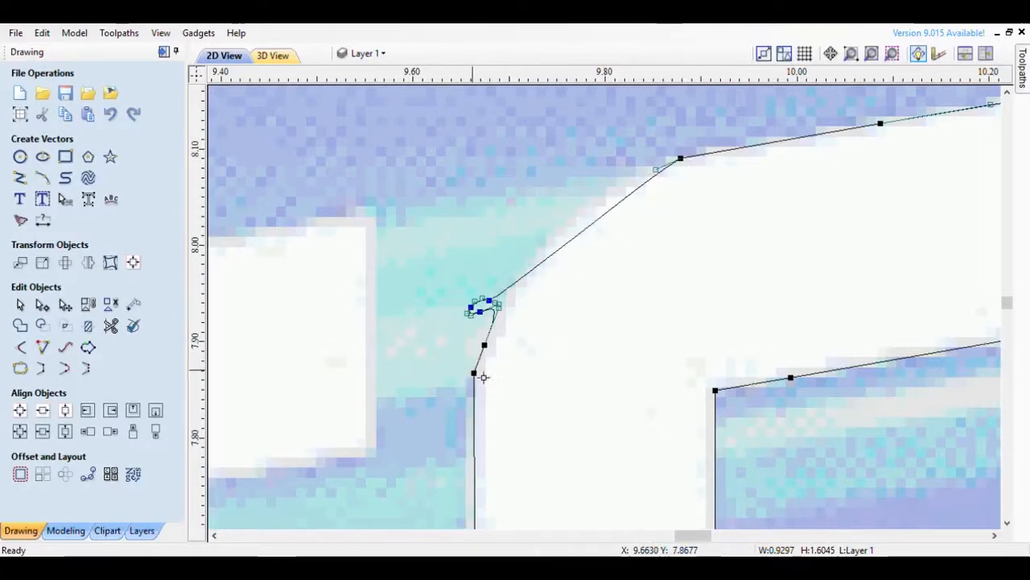
Step: Delete the lower spike's nodes on the S's upper-left corner, leaving one span between its left side and top edge
{"action": "key", "text": "d"}
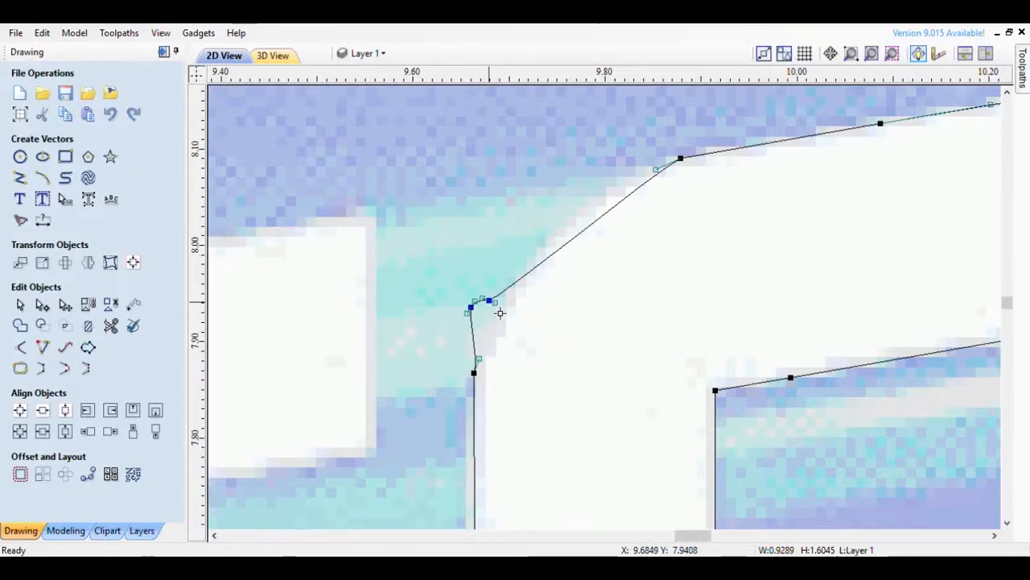
{"action": "scroll", "coordinate": [499, 312], "scroll_direction": "up", "scroll_amount": 4}
{"action": "key", "text": "d"}
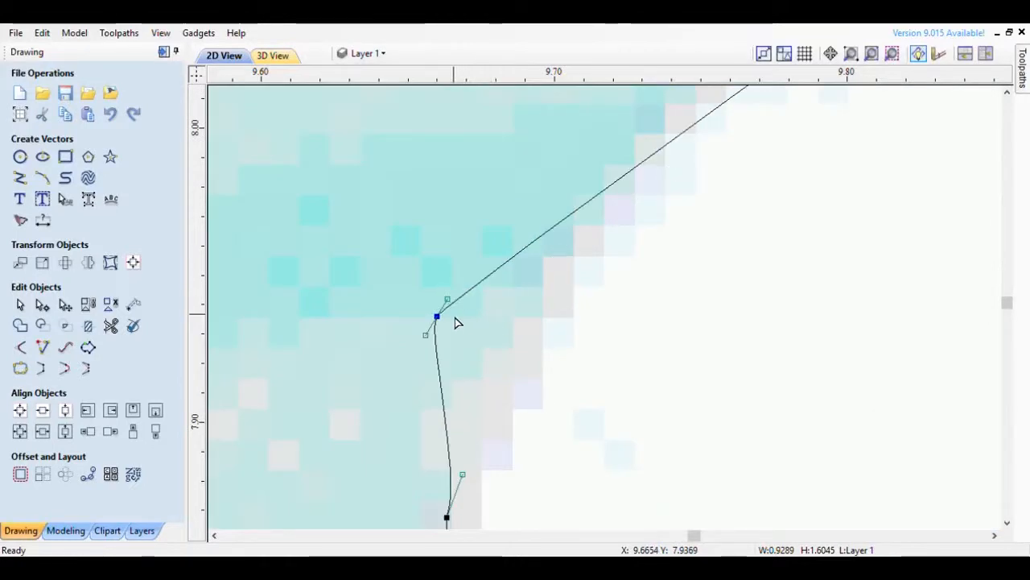
{"action": "key", "text": "d"}
{"action": "scroll", "coordinate": [452, 322], "scroll_direction": "down", "scroll_amount": 2}
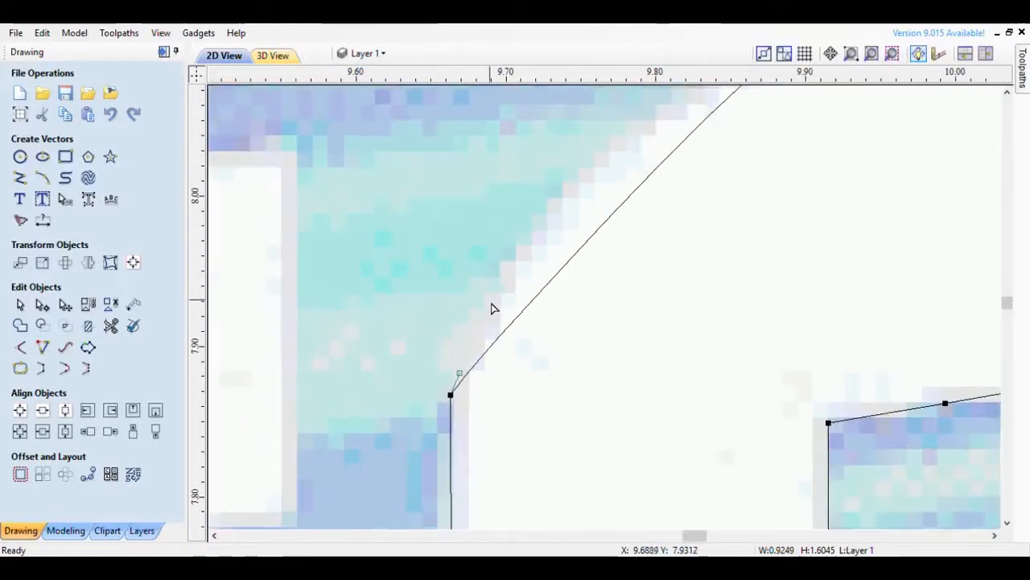
{"action": "scroll", "coordinate": [493, 308], "scroll_direction": "down", "scroll_amount": 2}
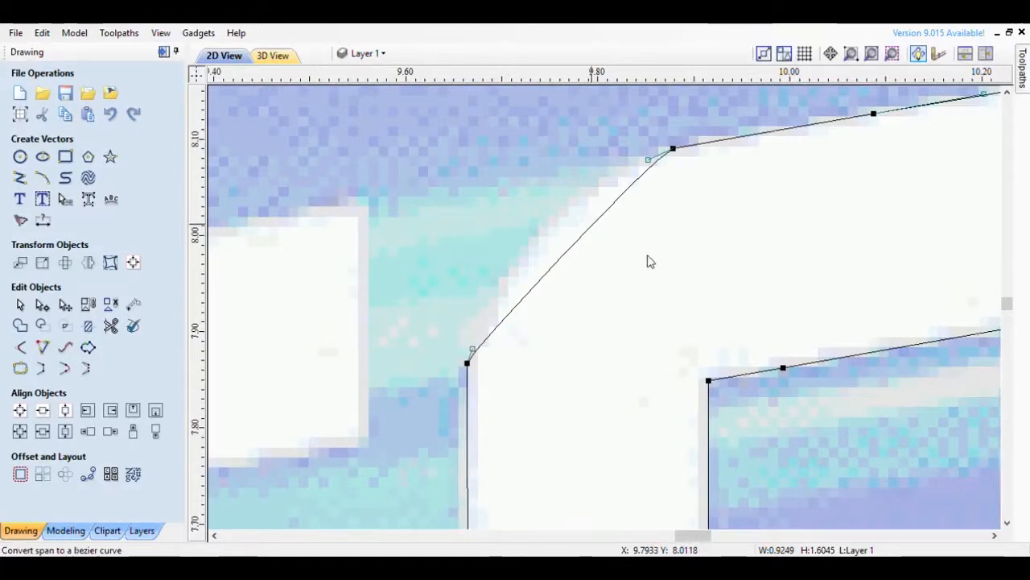
Step: Convert the span at the S's upper-left corner to an arc and bend it to follow the rounded edge in the bitmap
{"action": "key", "text": "l"}
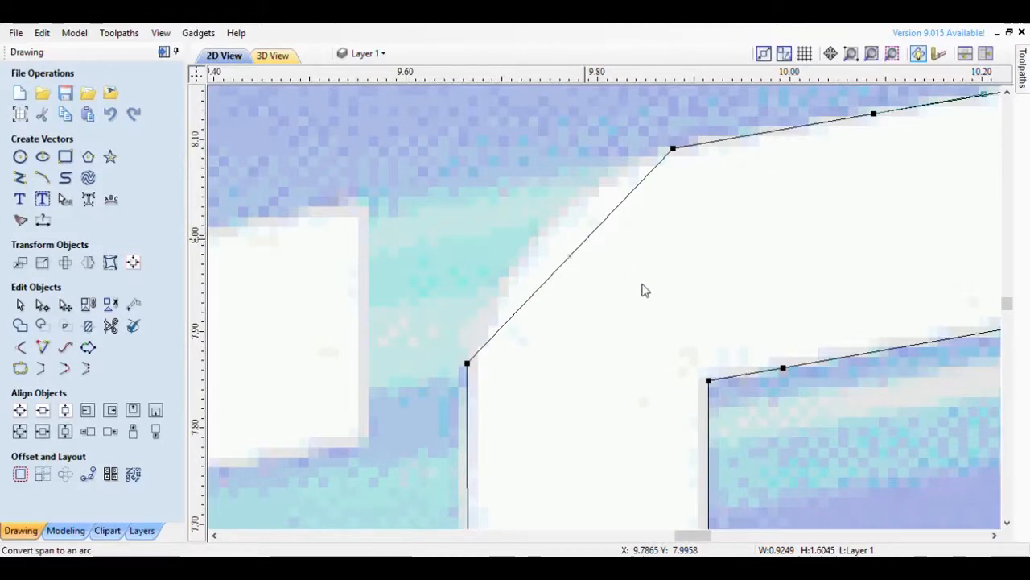
{"action": "key", "text": "a"}
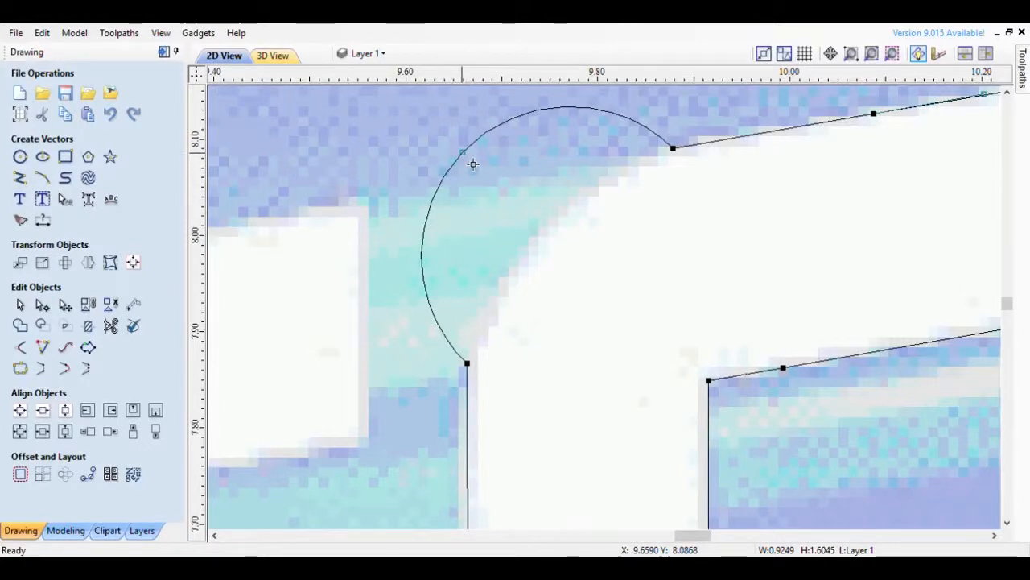
{"action": "left_click_drag", "start_coordinate": [472, 164], "coordinate": [556, 232]}
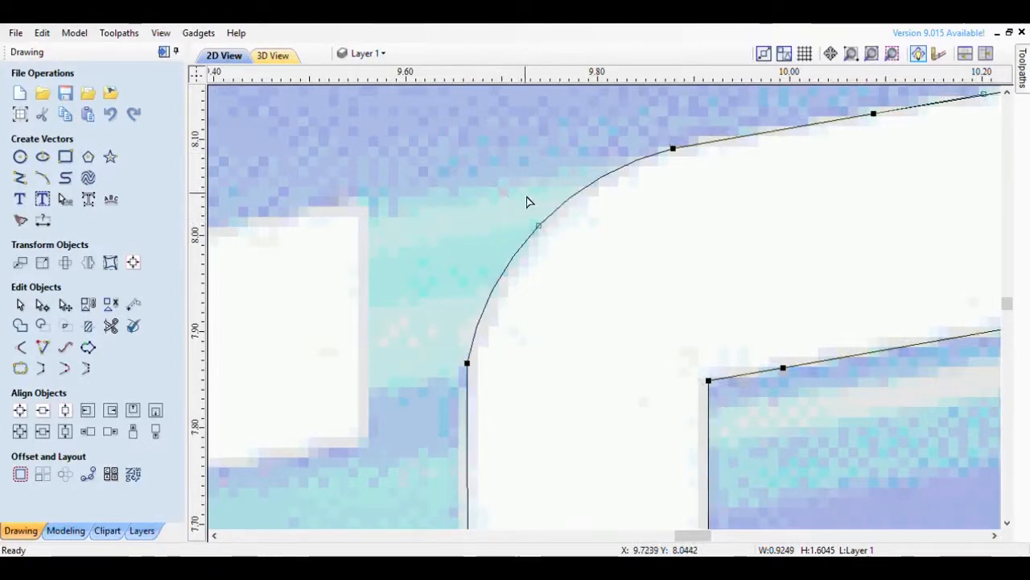
{"action": "scroll", "coordinate": [528, 205], "scroll_direction": "down", "scroll_amount": 3}
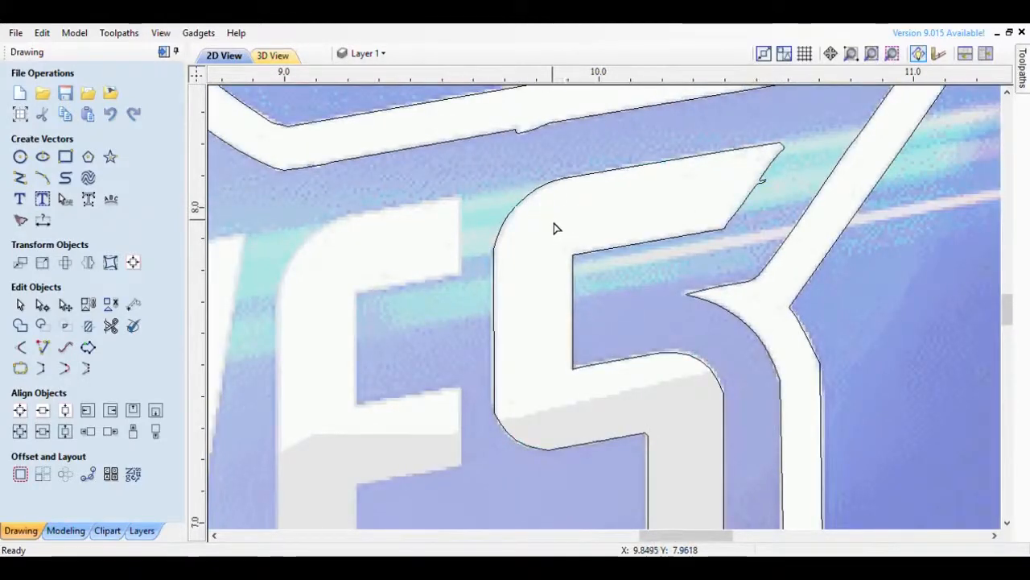
{"action": "scroll", "coordinate": [554, 229], "scroll_direction": "down", "scroll_amount": 5}
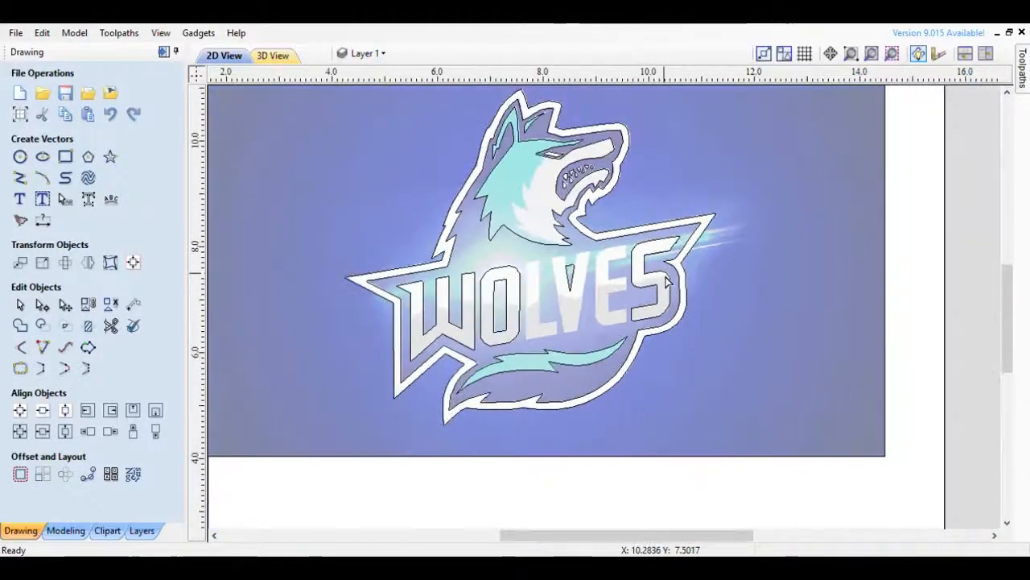
{"action": "scroll", "coordinate": [667, 279], "scroll_direction": "down", "scroll_amount": 2}
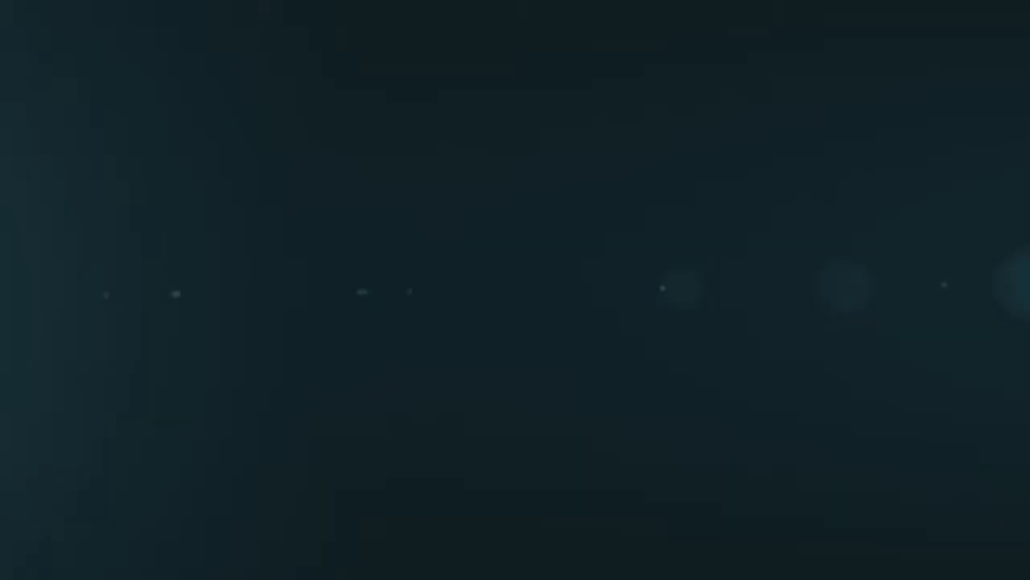